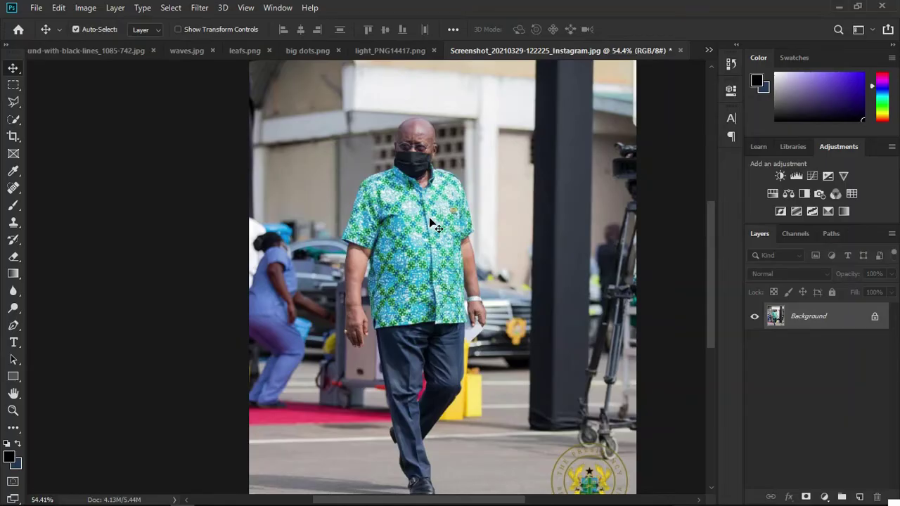
# Step: Duplicate the walking-man Background photo into a Background copy layer above the original
pyautogui.scroll(-2, 432, 223)
pyautogui.moveTo(827, 316); pyautogui.dragTo(860, 497)
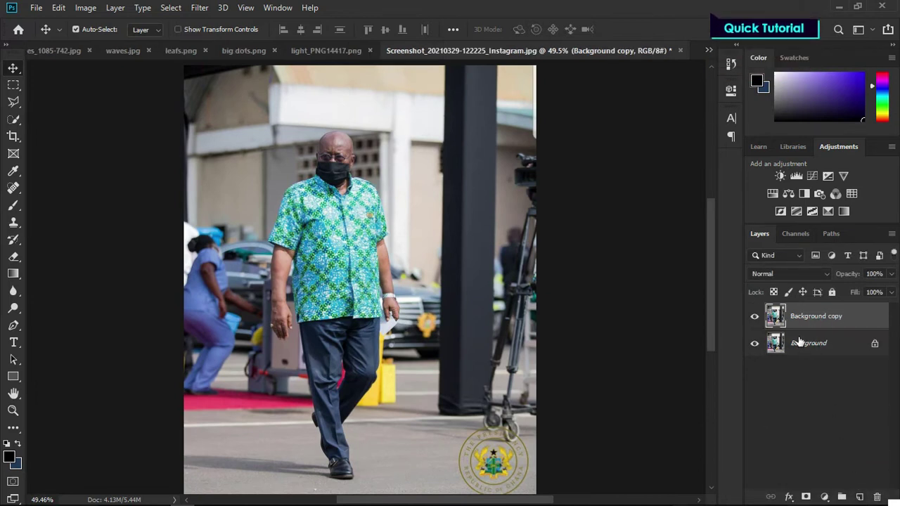
# Step: Load the saved Nana channel as a selection and mask the duplicate layer with it
pyautogui.click(171, 8)
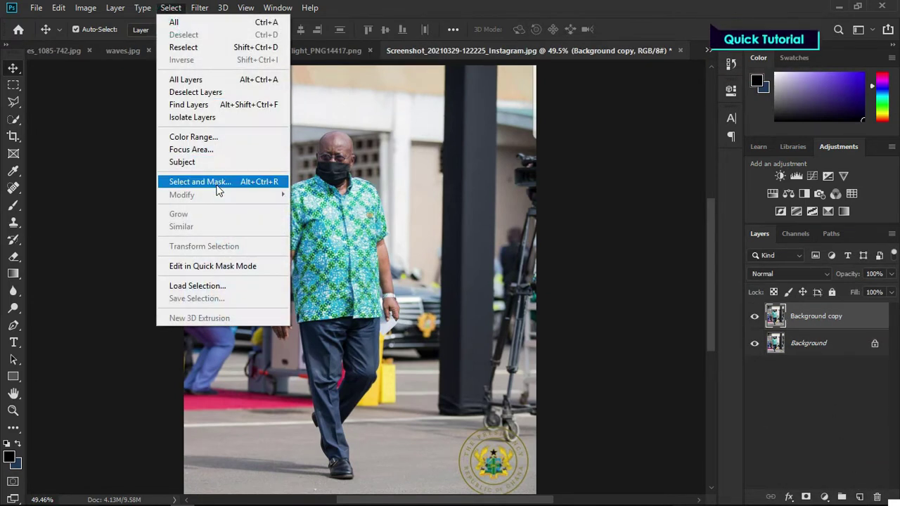
pyautogui.click(225, 286)
pyautogui.click(421, 143)
pyautogui.click(414, 173)
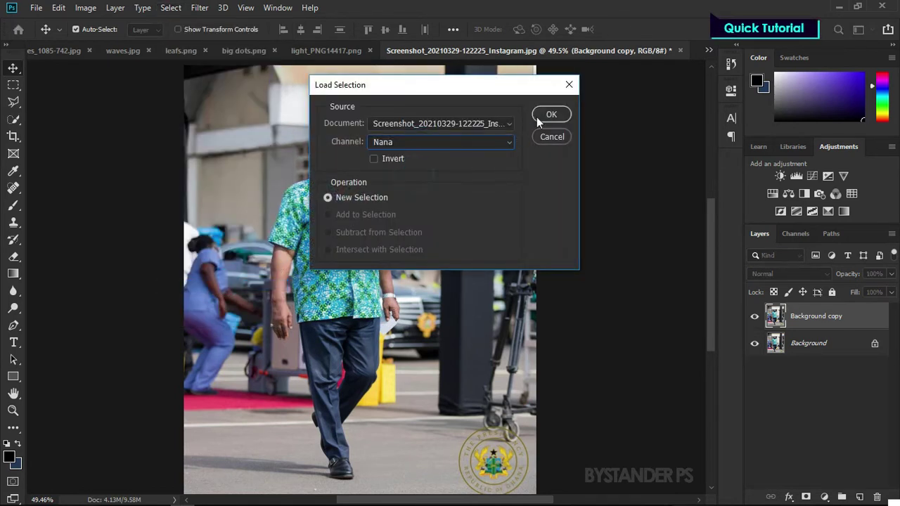
pyautogui.click(542, 115)
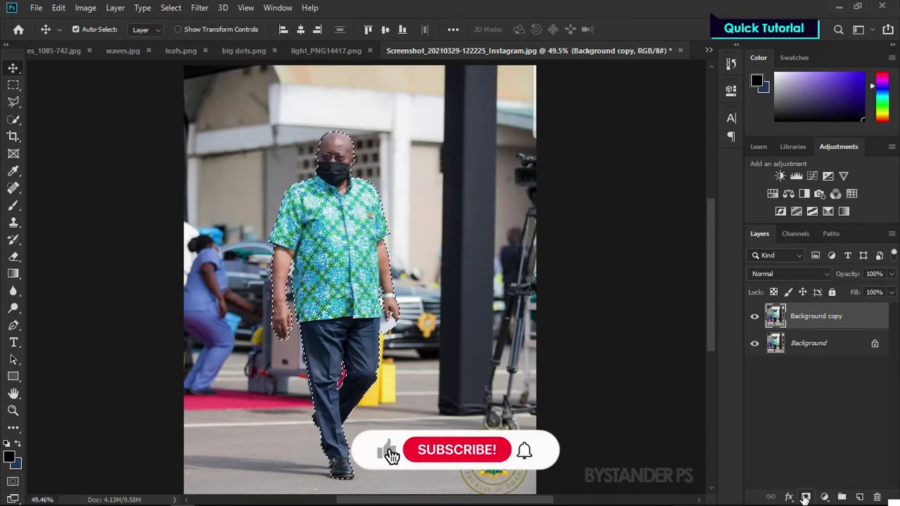
pyautogui.click(806, 497)
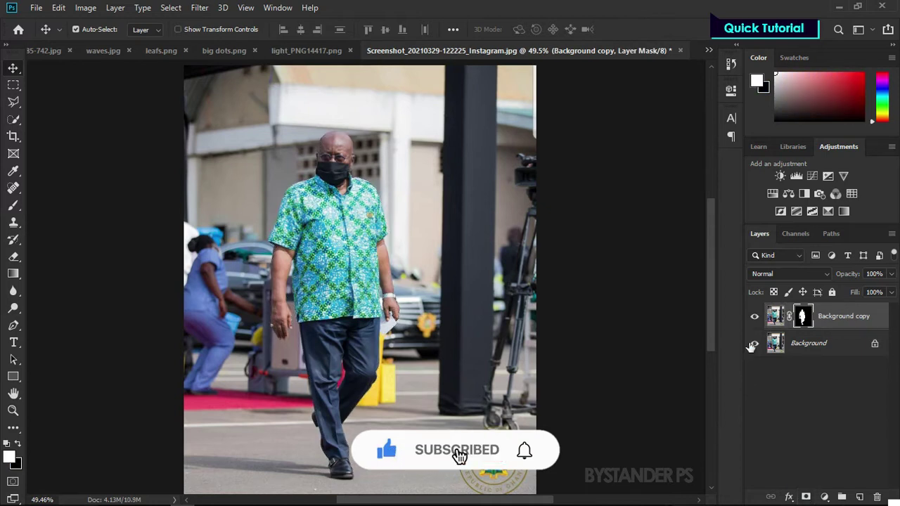
# Step: Toggle the Background's visibility to check the cutout, then rename the masked layer Nana
pyautogui.click(755, 343)
pyautogui.click(753, 344)
pyautogui.click(753, 344)
pyautogui.click(793, 343)
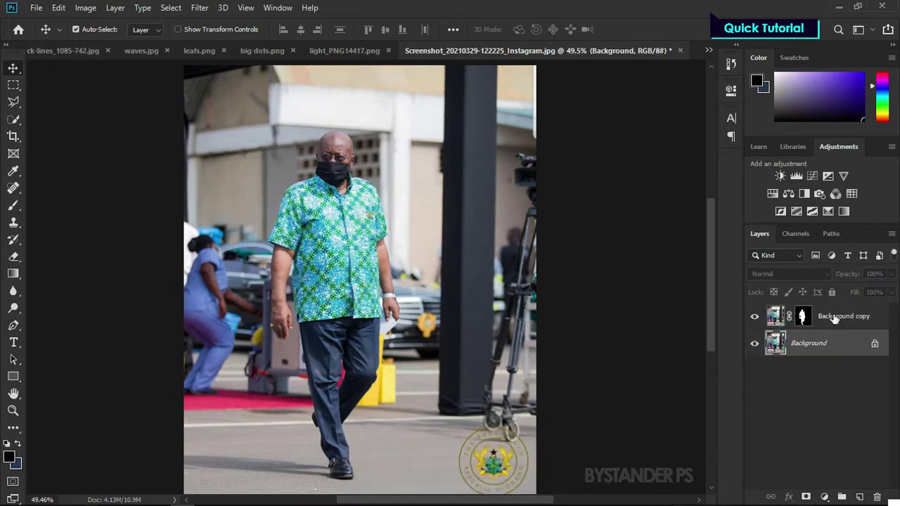
pyautogui.doubleClick(835, 318)
pyautogui.write('nan')
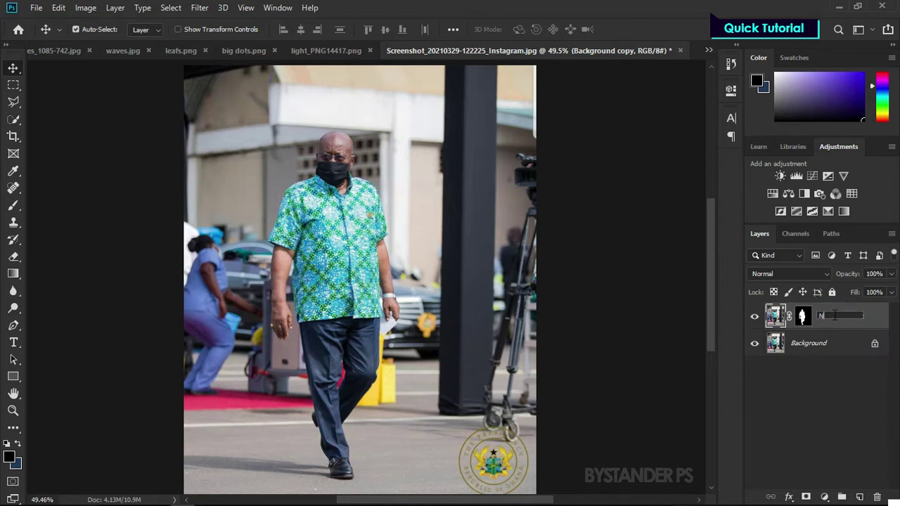
pyautogui.press('Return')
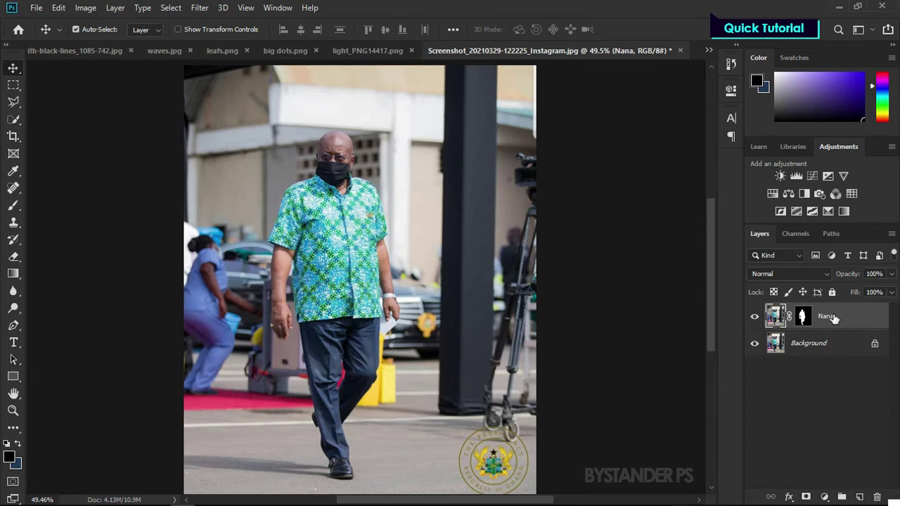
pyautogui.click(806, 344)
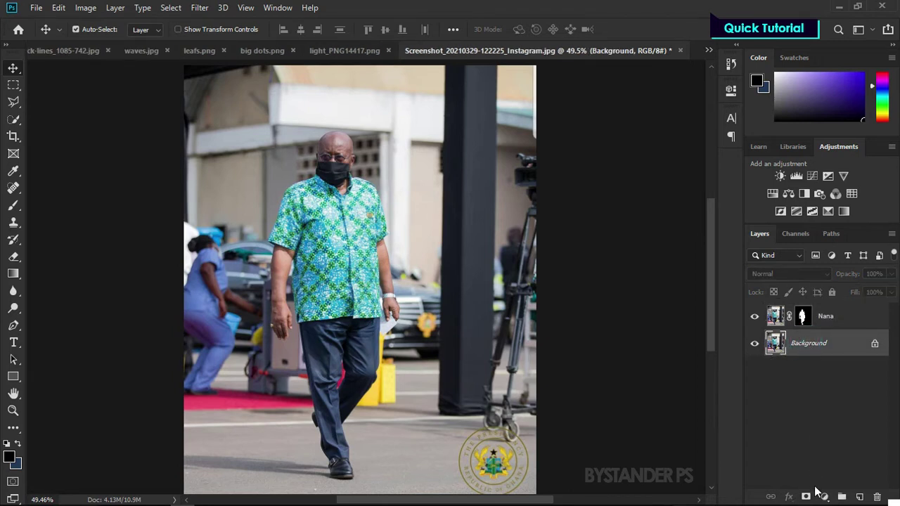
# Step: Add a dark navy Solid Color fill layer above the Background
pyautogui.click(824, 497)
pyautogui.click(826, 268)
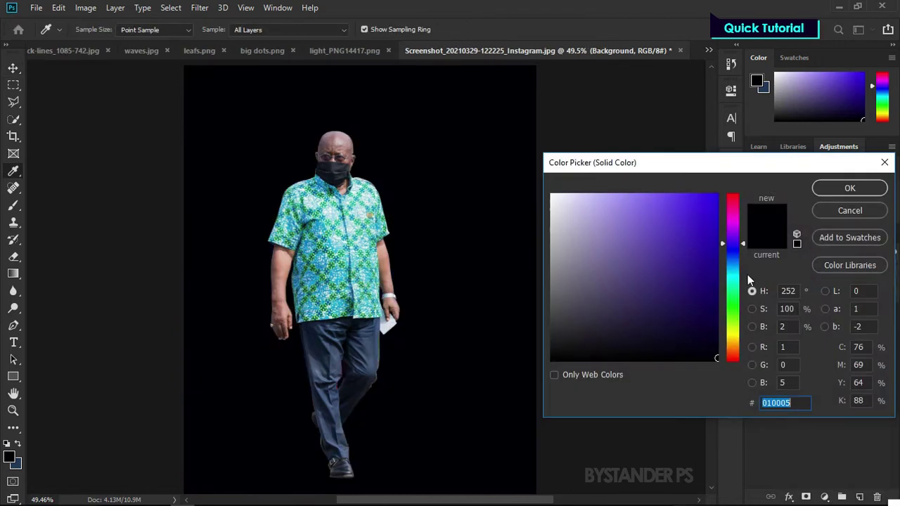
pyautogui.moveTo(707, 296); pyautogui.dragTo(721, 325)
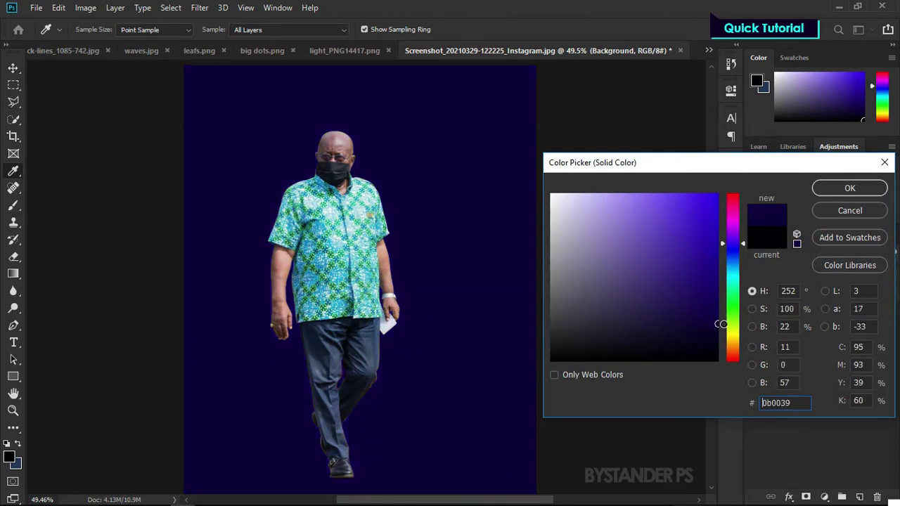
pyautogui.click(828, 189)
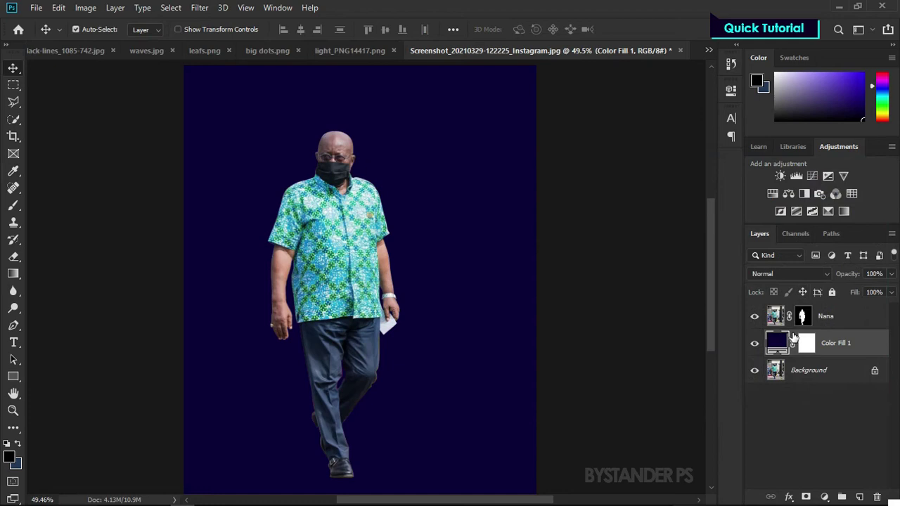
# Step: Blend the navy Color Fill 1 layer as Multiply at 50% opacity
pyautogui.click(798, 274)
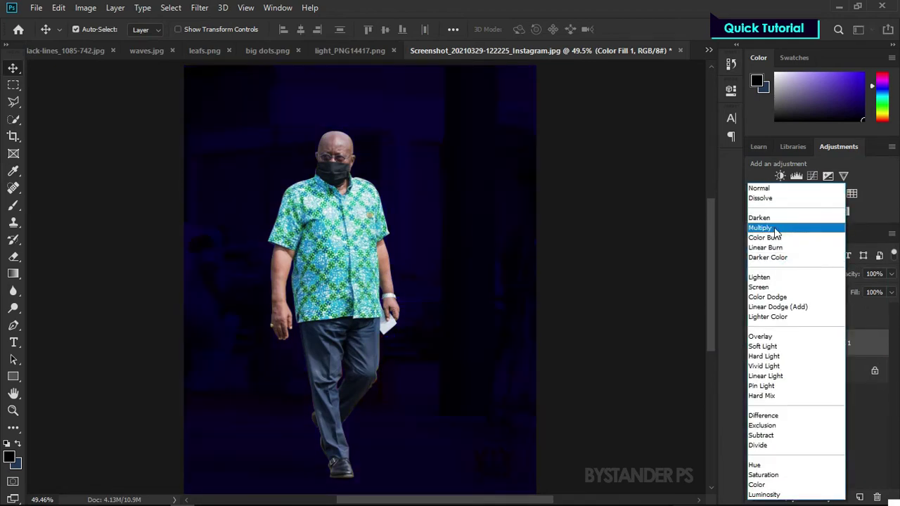
pyautogui.click(782, 228)
pyautogui.click(891, 275)
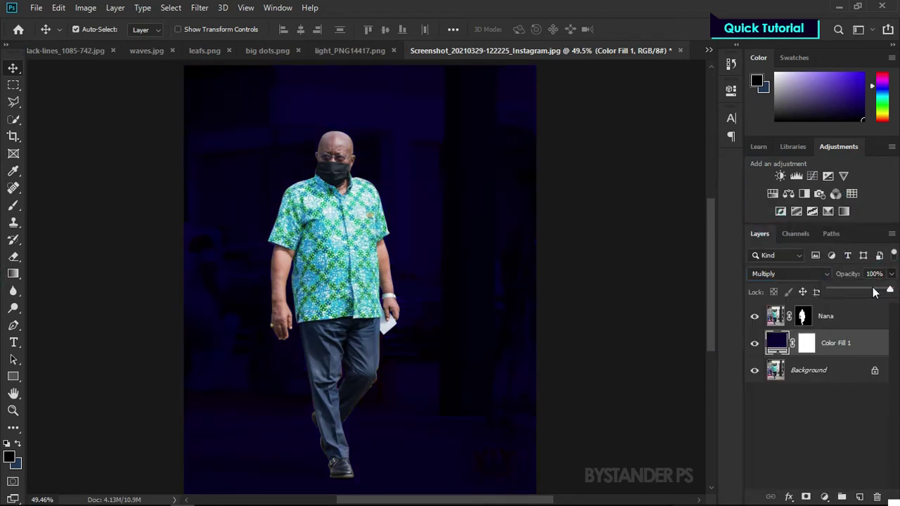
pyautogui.moveTo(859, 289); pyautogui.dragTo(827, 290)
pyautogui.click(872, 273)
pyautogui.write('50')
pyautogui.press('Return')
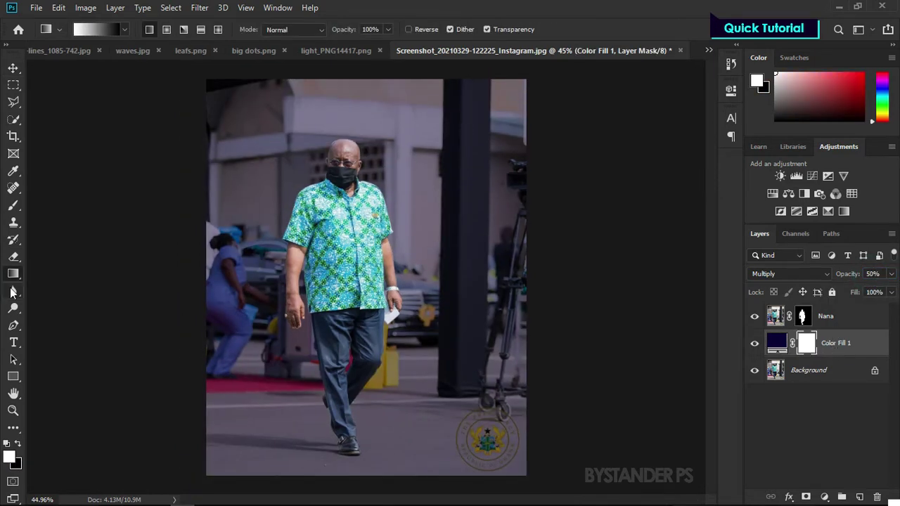
# Step: Draw a wide white rectangle across the photo's middle above Nana at 80% opacity
pyautogui.click(13, 376)
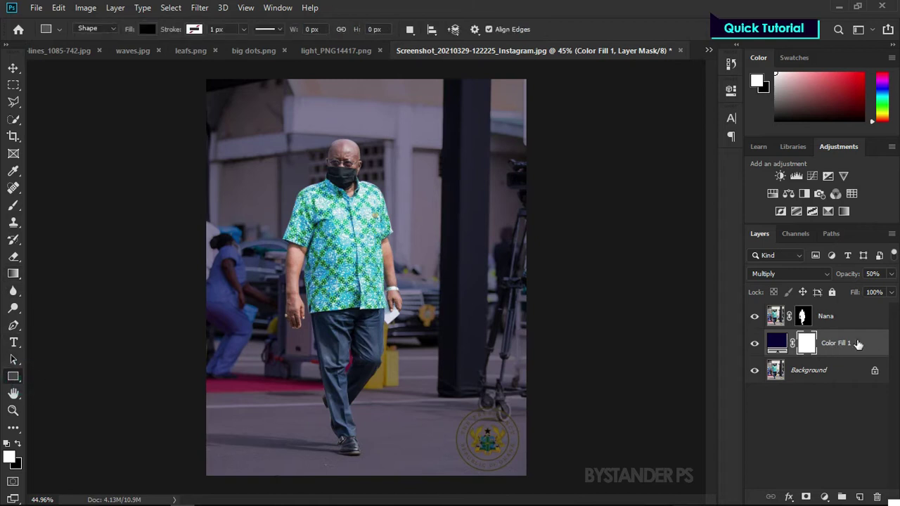
pyautogui.click(853, 323)
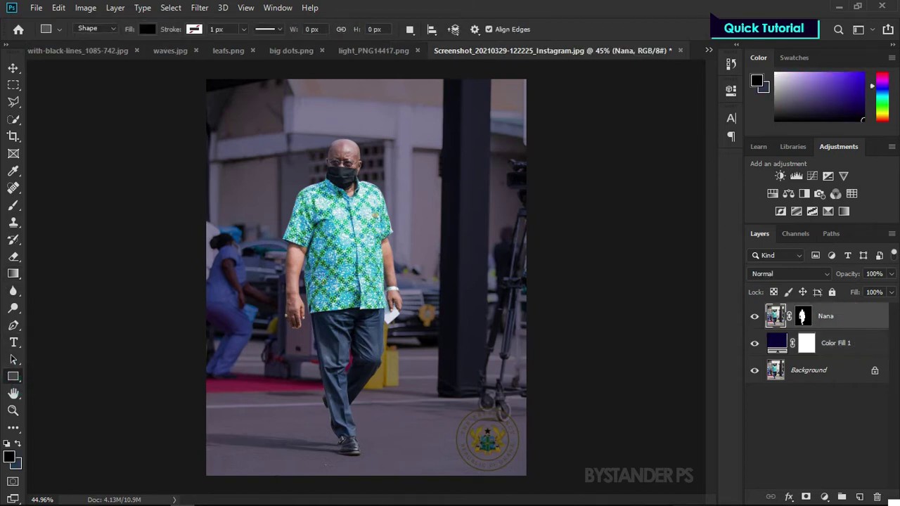
pyautogui.moveTo(200, 263)
pyautogui.mouseDown()
pyautogui.moveTo(538, 374)
pyautogui.moveTo(543, 364)
pyautogui.mouseUp()
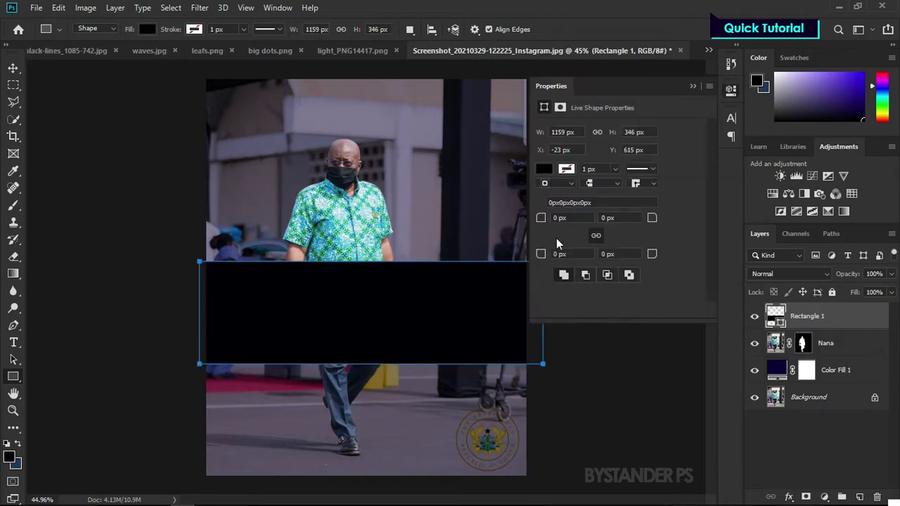
pyautogui.click(544, 170)
pyautogui.click(544, 238)
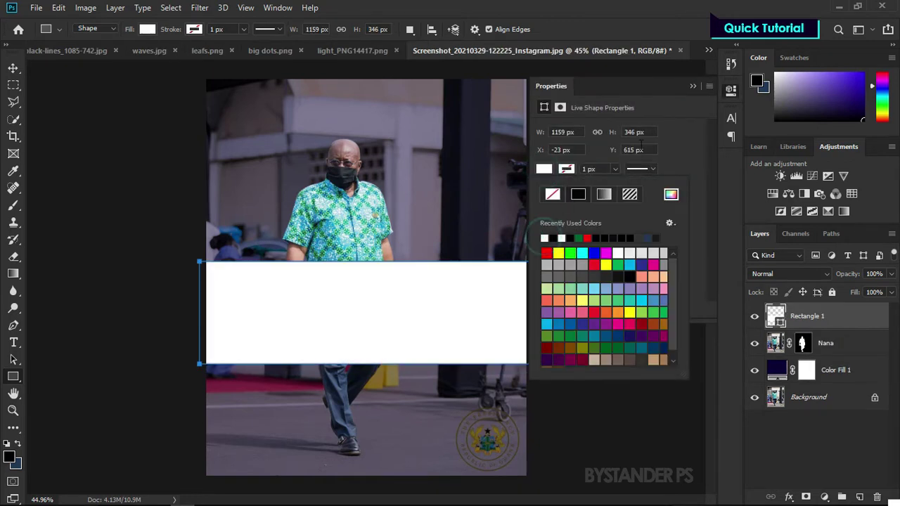
pyautogui.click(692, 86)
pyautogui.click(891, 292)
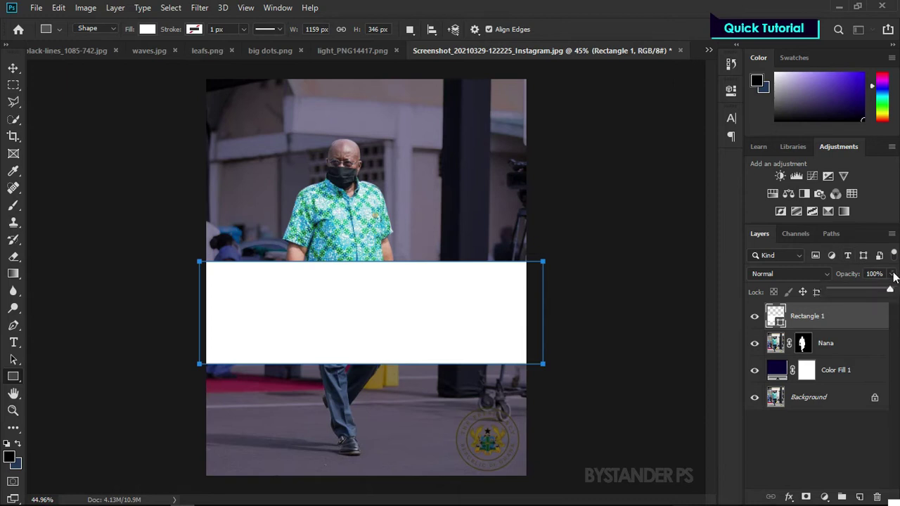
pyautogui.moveTo(890, 290); pyautogui.dragTo(878, 291)
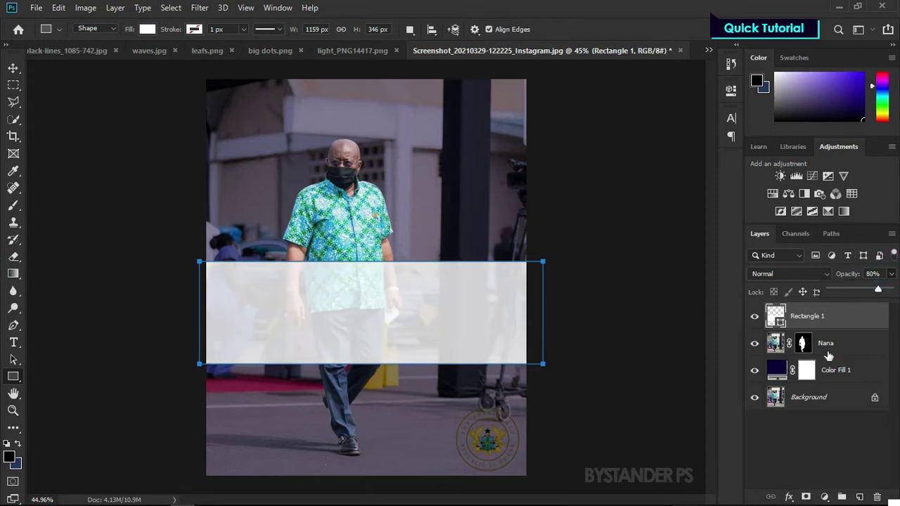
pyautogui.click(830, 372)
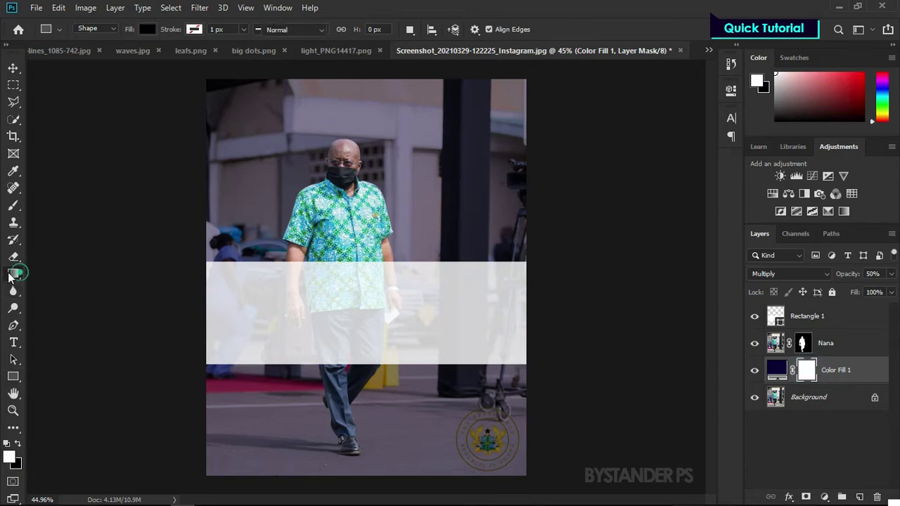
# Step: Apply a bottom-to-top gradient on the Color Fill 1 mask, redoing it after two undone attempts
pyautogui.click(13, 274)
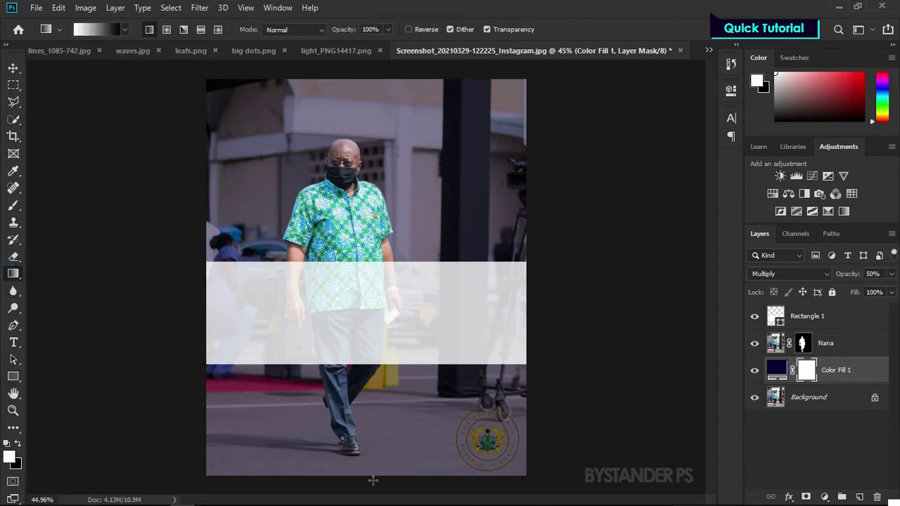
pyautogui.moveTo(360, 480); pyautogui.dragTo(363, 225)
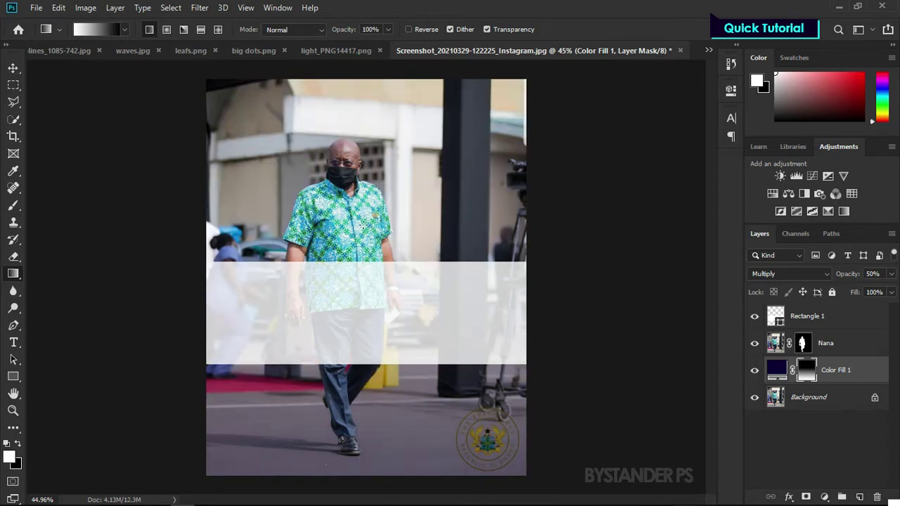
pyautogui.hotkey('ctrl', 'z')
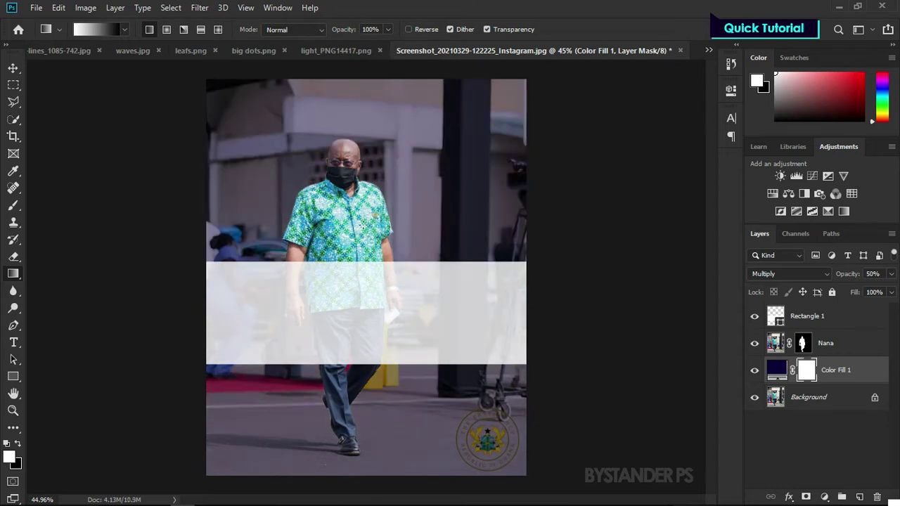
pyautogui.click(125, 30)
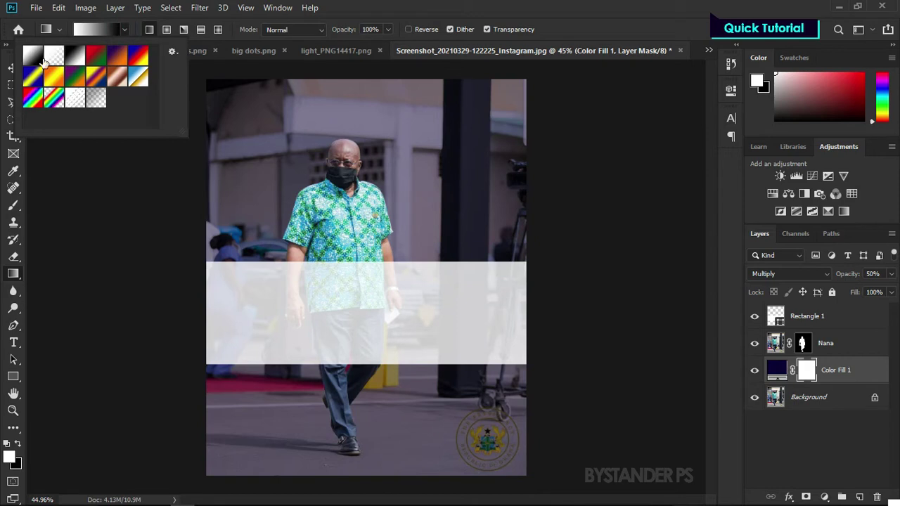
pyautogui.click(52, 62)
pyautogui.moveTo(355, 479); pyautogui.dragTo(359, 189)
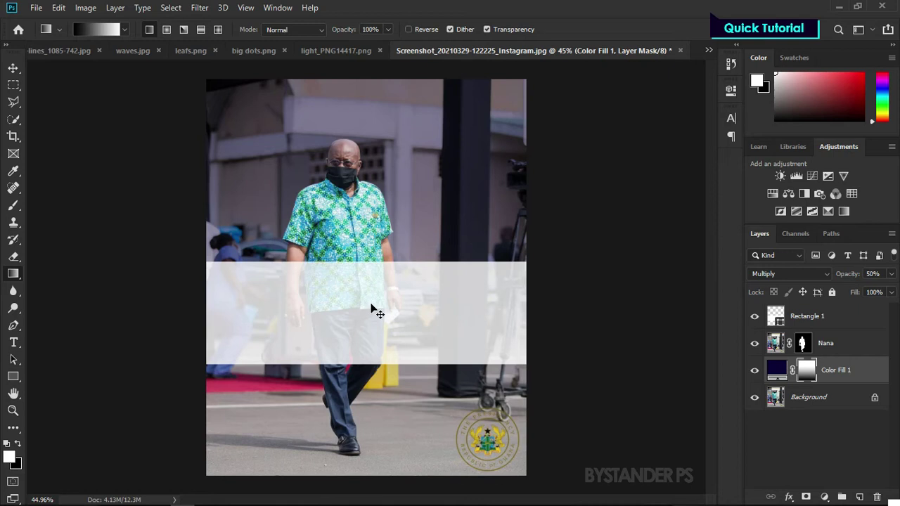
pyautogui.hotkey('ctrl', 'z')
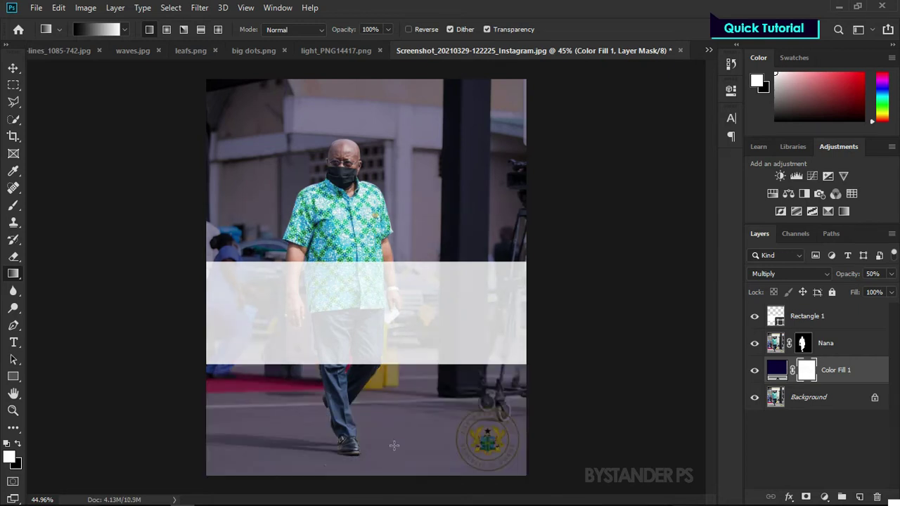
pyautogui.moveTo(360, 478); pyautogui.dragTo(361, 224)
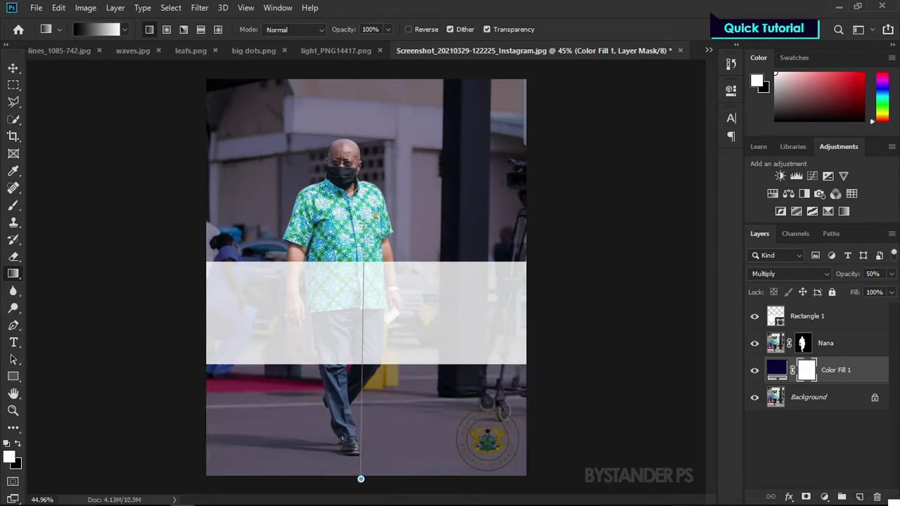
pyautogui.moveTo(360, 224); pyautogui.dragTo(362, 241)
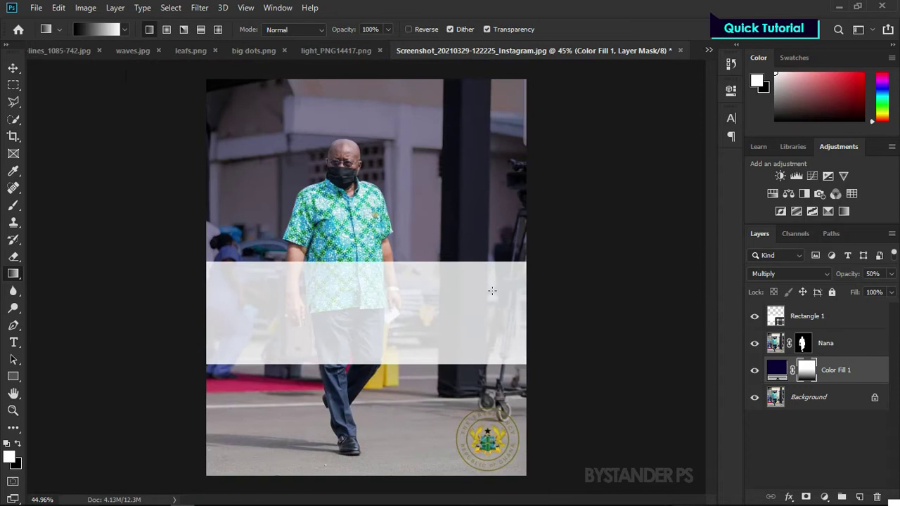
# Step: On Rectangle 1, load the Nana mask as a selection and add a layer mask from it
pyautogui.click(825, 319)
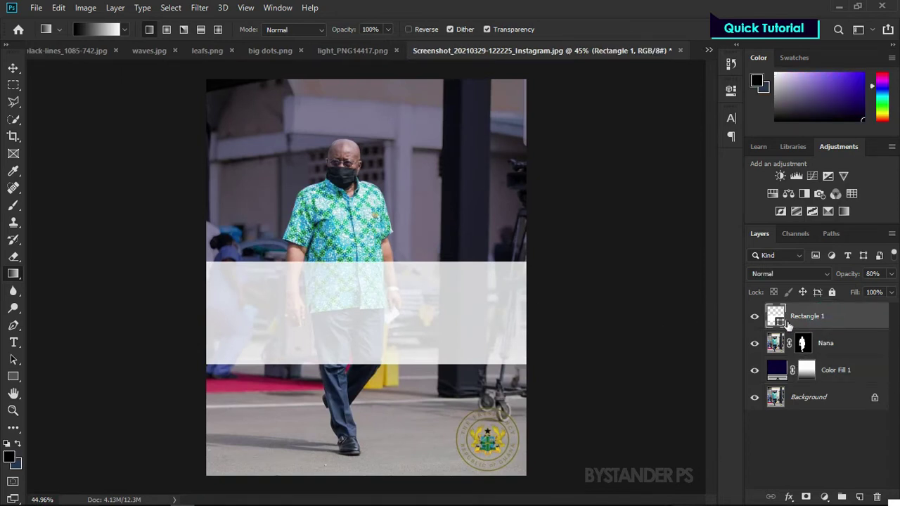
pyautogui.scroll(2, 358, 285)
pyautogui.scroll(2, 344, 282)
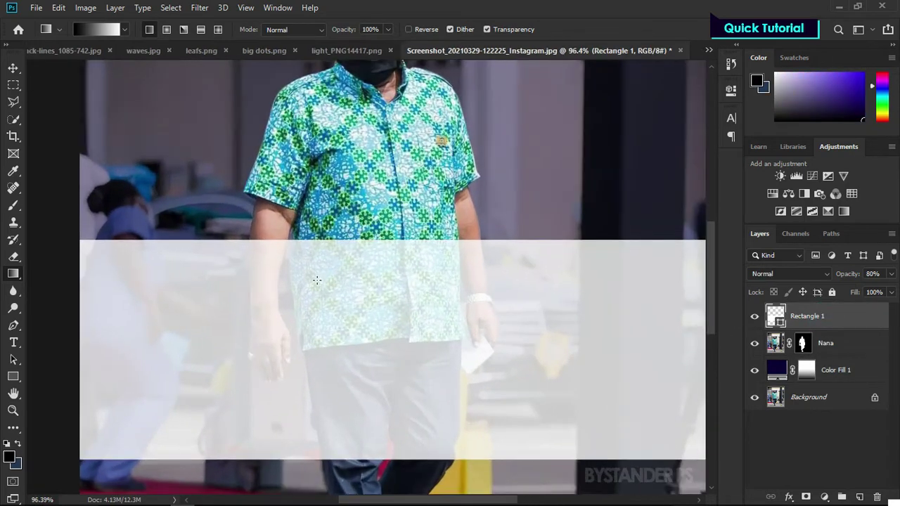
pyautogui.scroll(2, 331, 281)
pyautogui.scroll(1, 317, 280)
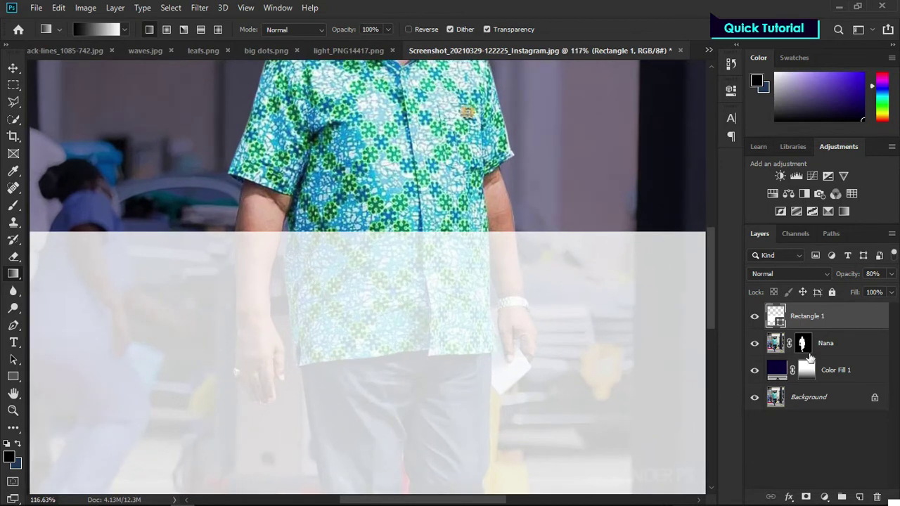
pyautogui.keyDown('ctrl'); pyautogui.click(804, 345); pyautogui.keyUp('ctrl')
pyautogui.scroll(-2, 323, 244)
pyautogui.scroll(-1, 323, 244)
pyautogui.scroll(2, 323, 245)
pyautogui.scroll(2, 323, 244)
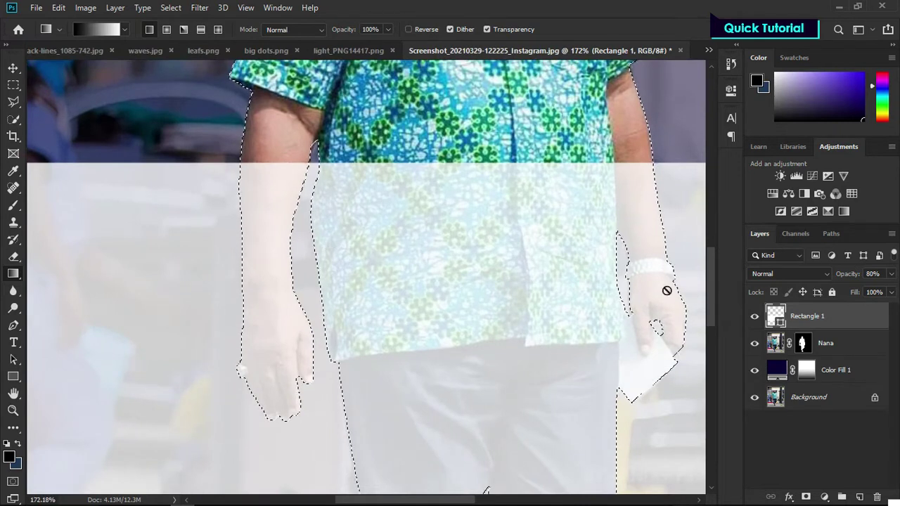
pyautogui.click(806, 497)
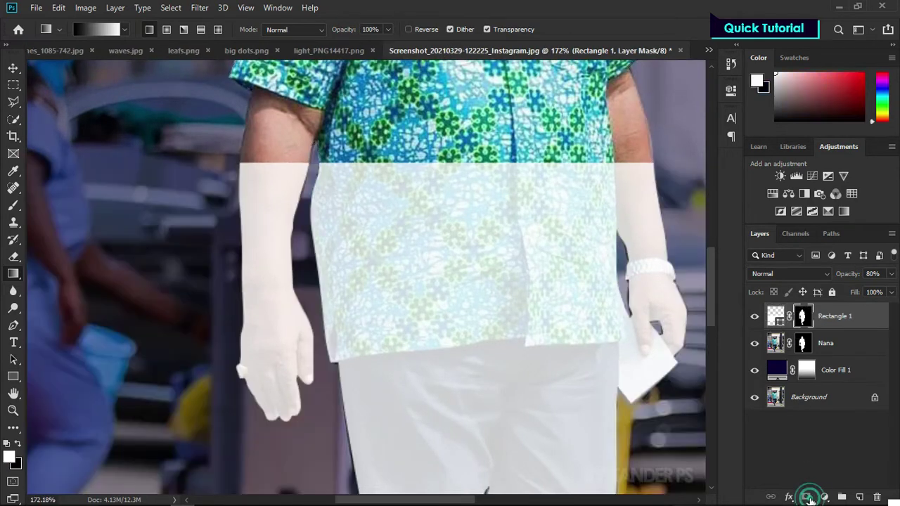
# Step: Invert the Rectangle 1 mask so the man shows in front of the white band
pyautogui.scroll(-2, 369, 272)
pyautogui.scroll(-2, 345, 254)
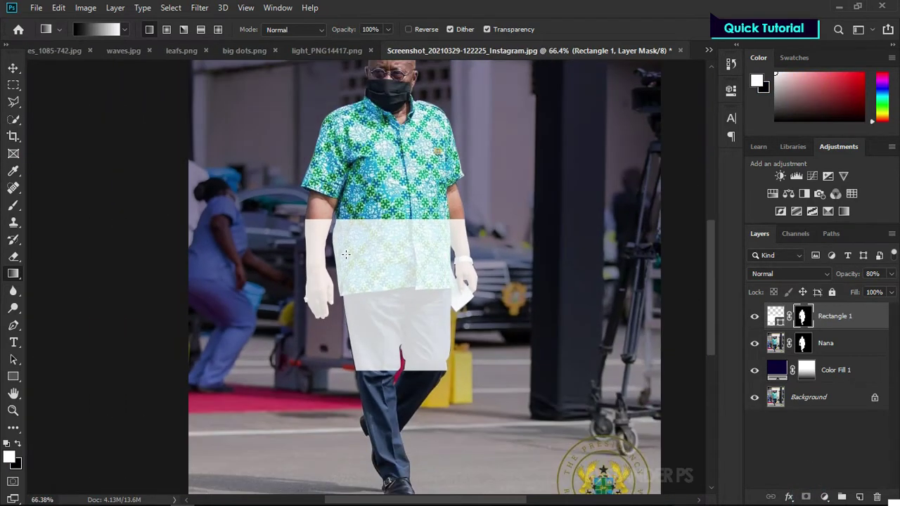
pyautogui.hotkey('ctrl', 'i')
pyautogui.scroll(1, 346, 252)
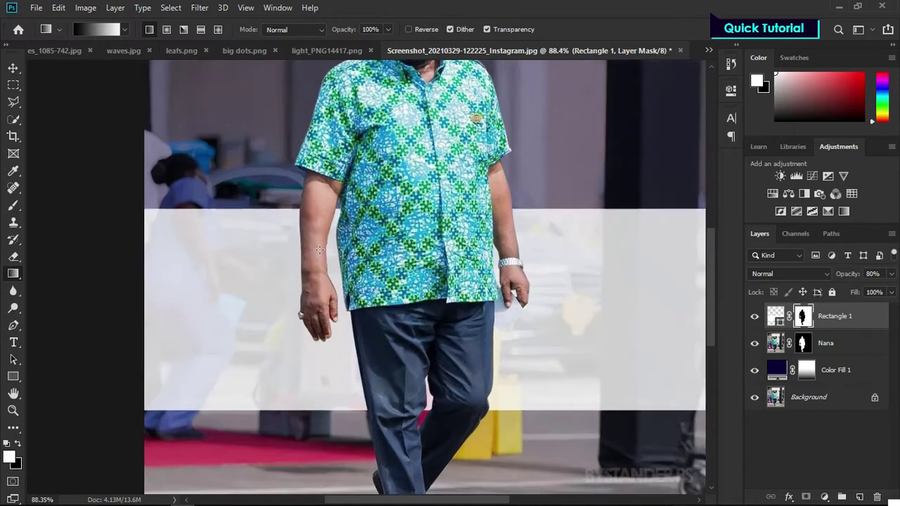
pyautogui.scroll(2, 319, 249)
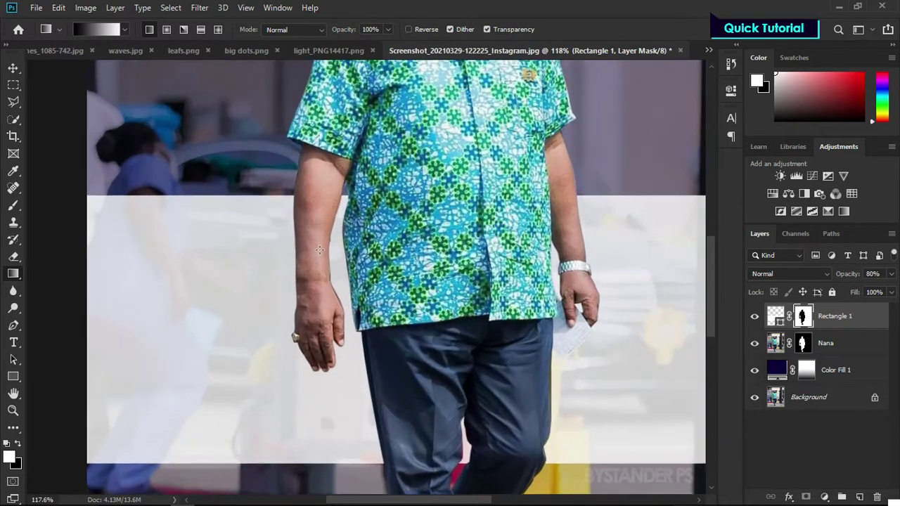
pyautogui.click(12, 209)
# Step: Pick a smaller Hard Round brush and paint the band's mask back over the lower shirt
pyautogui.rightClick(484, 243)
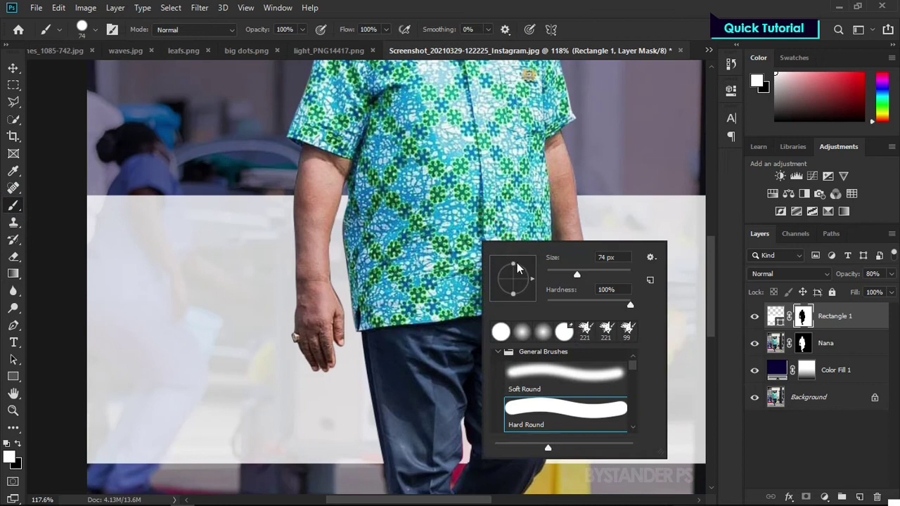
pyautogui.click(553, 414)
pyautogui.moveTo(577, 275); pyautogui.dragTo(563, 275)
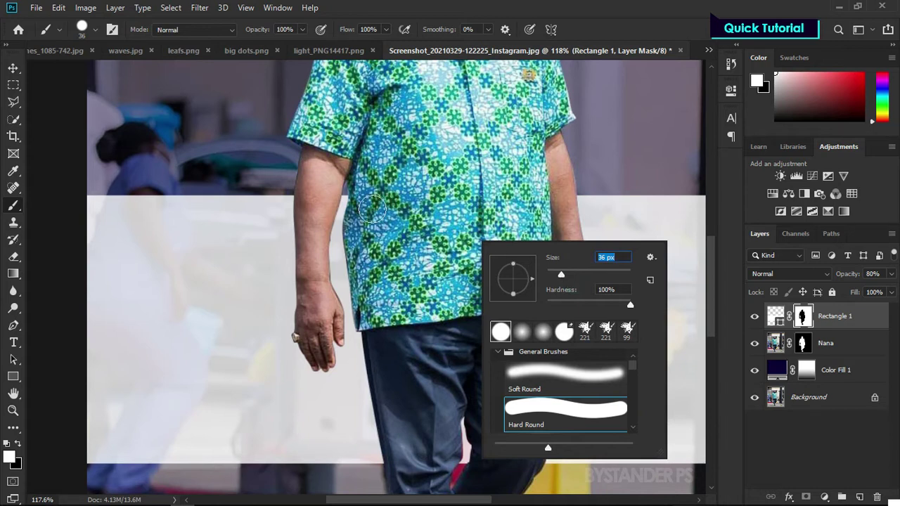
pyautogui.click(370, 209)
pyautogui.scroll(3, 370, 206)
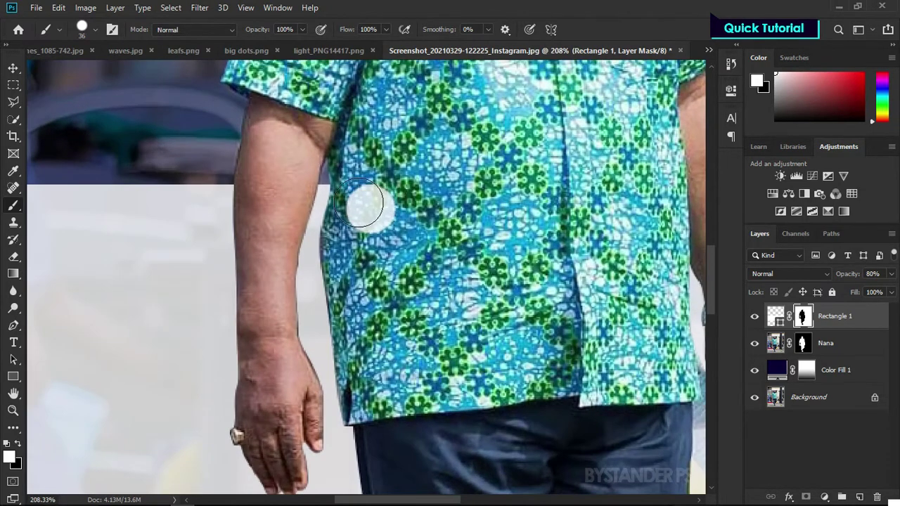
pyautogui.moveTo(353, 190)
pyautogui.mouseDown()
pyautogui.moveTo(342, 311)
pyautogui.moveTo(363, 420)
pyautogui.moveTo(380, 352)
pyautogui.moveTo(377, 204)
pyautogui.moveTo(678, 197)
pyautogui.mouseUp()
# Step: Extend the painted band mask down over the man's lower body
pyautogui.scroll(-3, 562, 190)
pyautogui.scroll(-2, 416, 150)
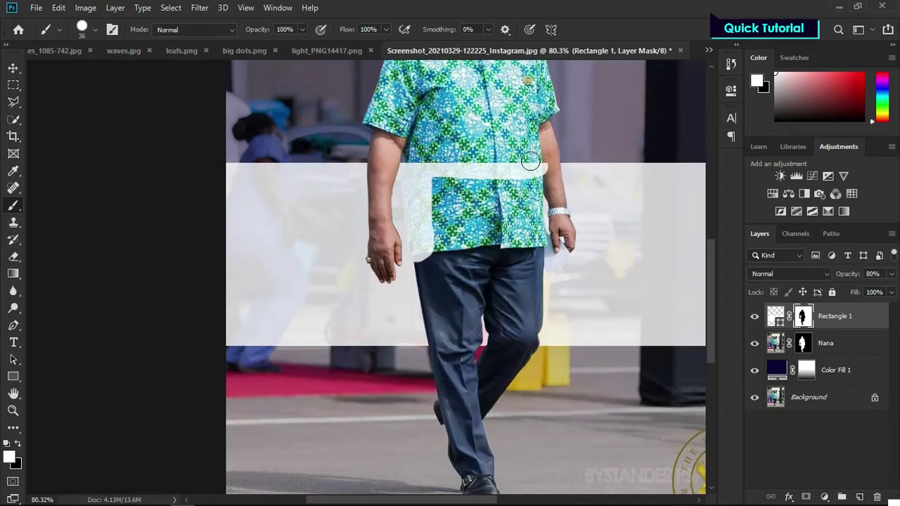
pyautogui.scroll(1, 450, 273)
pyautogui.moveTo(415, 258)
pyautogui.mouseDown()
pyautogui.moveTo(429, 349)
pyautogui.moveTo(440, 225)
pyautogui.mouseUp()
pyautogui.keyDown('ctrl'); pyautogui.rightClick(447, 191); pyautogui.keyUp('ctrl')
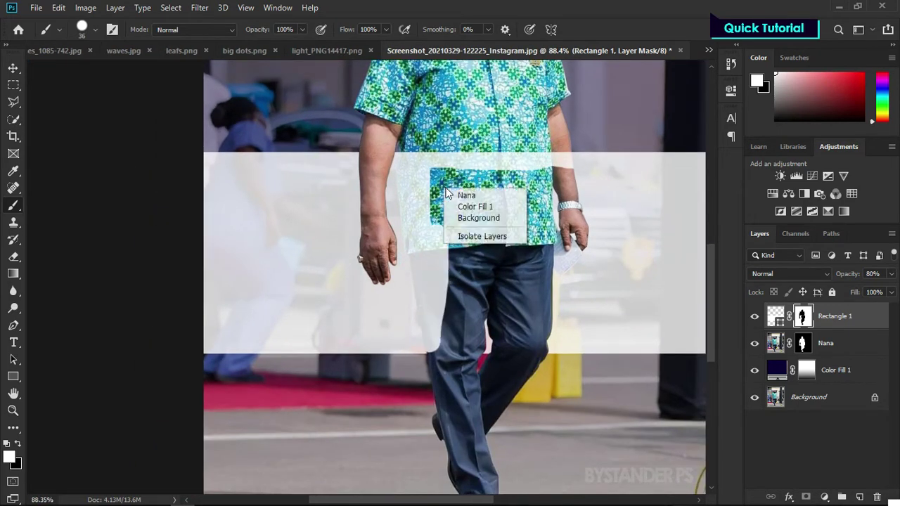
pyautogui.press('Escape')
# Step: Enlarge the brush and finish covering the lower shirt and trousers with the band
pyautogui.rightClick(431, 176)
pyautogui.press('Escape')
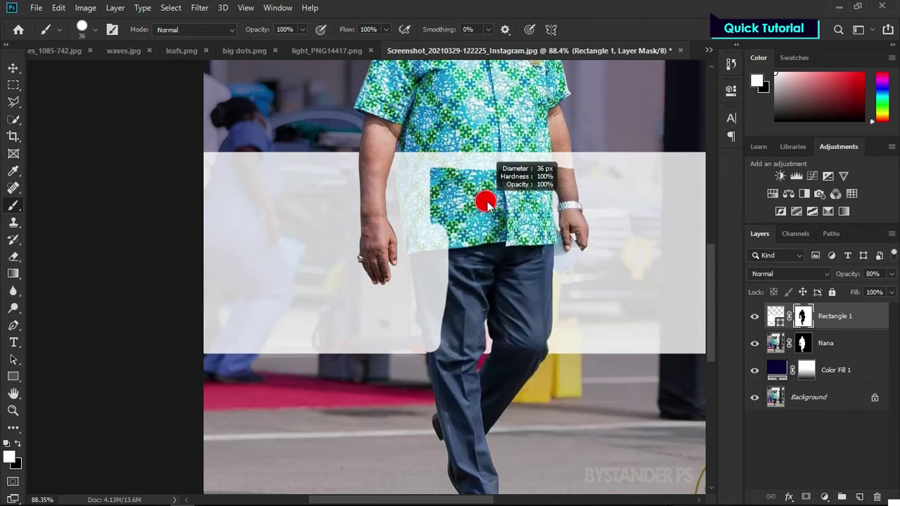
pyautogui.moveTo(443, 186)
pyautogui.mouseDown()
pyautogui.moveTo(521, 199)
pyautogui.moveTo(562, 176)
pyautogui.moveTo(539, 372)
pyautogui.moveTo(516, 267)
pyautogui.moveTo(453, 329)
pyautogui.moveTo(527, 322)
pyautogui.moveTo(579, 292)
pyautogui.moveTo(508, 277)
pyautogui.moveTo(406, 204)
pyautogui.mouseUp()
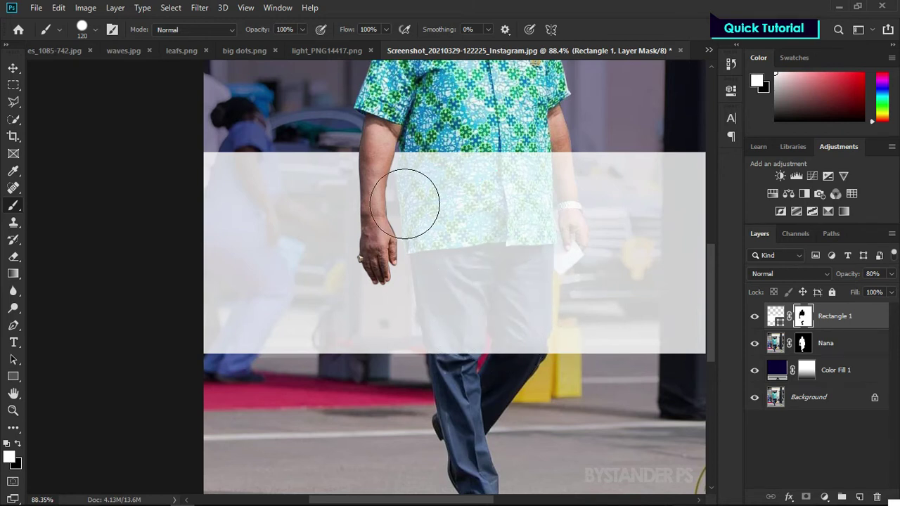
pyautogui.scroll(-3, 289, 214)
pyautogui.scroll(-2, 368, 280)
pyautogui.scroll(3, 312, 316)
pyautogui.scroll(4, 267, 308)
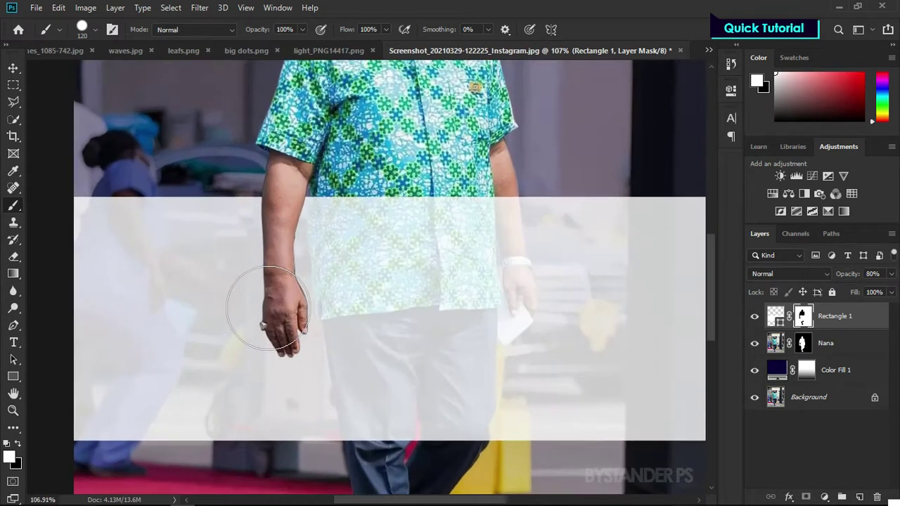
pyautogui.scroll(-3, 267, 326)
pyautogui.scroll(1, 422, 306)
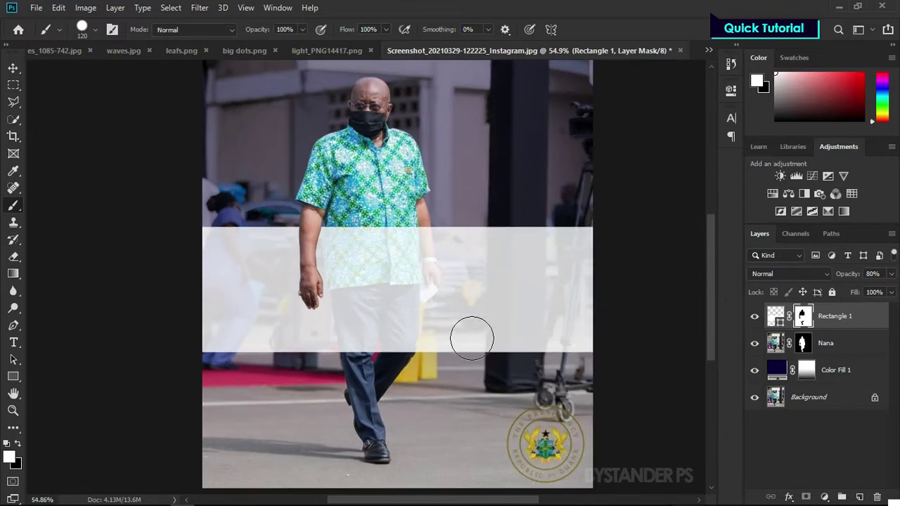
pyautogui.scroll(1, 458, 305)
pyautogui.scroll(-1, 458, 305)
pyautogui.scroll(-1, 459, 306)
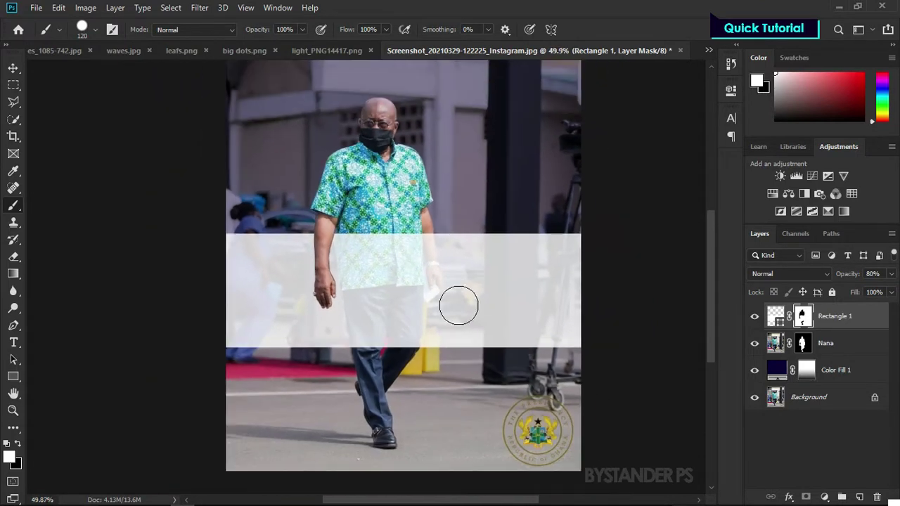
pyautogui.scroll(-1, 458, 306)
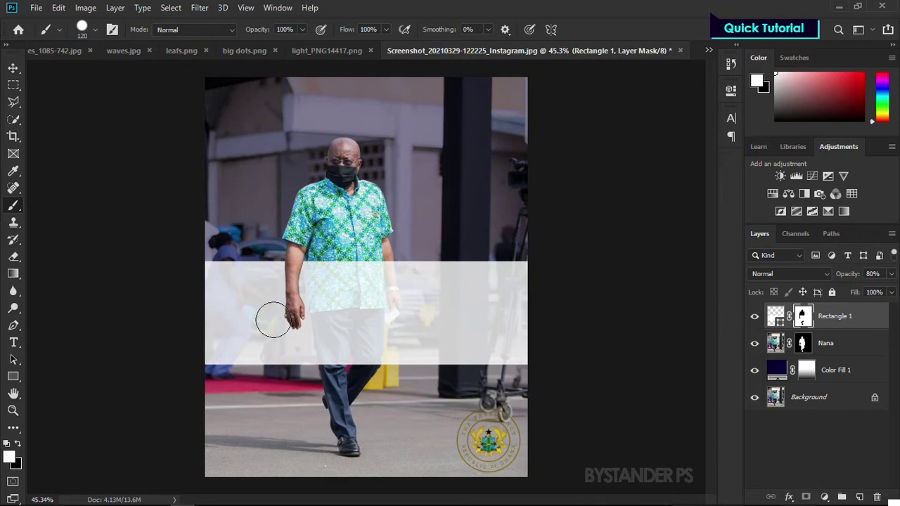
# Step: Add a Rockwell Bold 201 pt 'Birthday' text layer positioned on the white band
pyautogui.click(14, 343)
pyautogui.scroll(3, 331, 303)
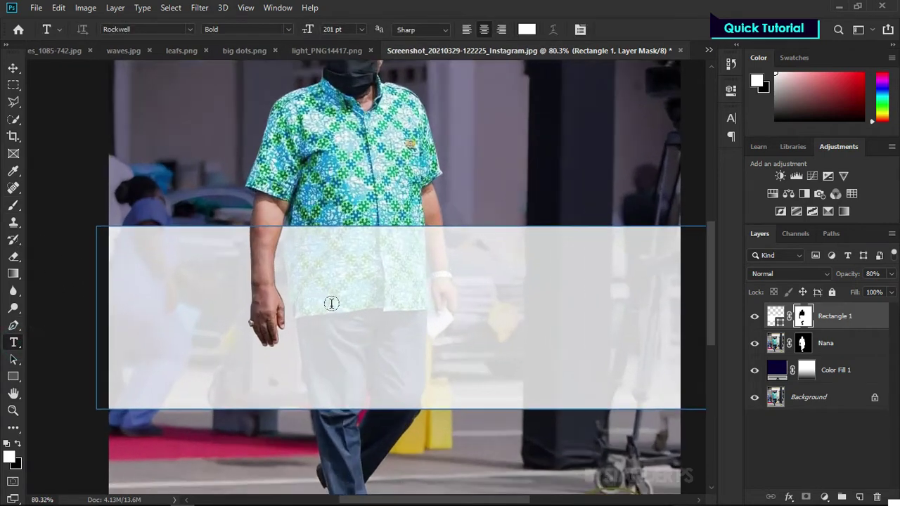
pyautogui.click(369, 142)
pyautogui.scroll(-3, 407, 193)
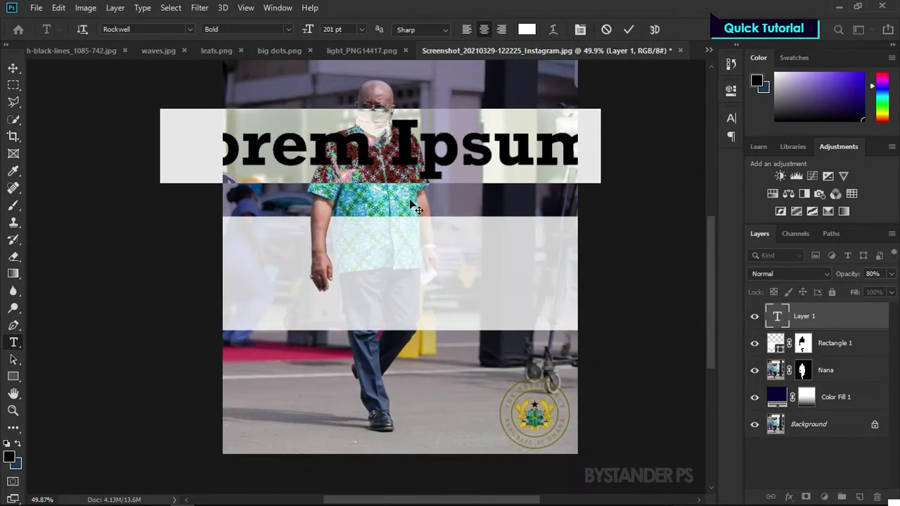
pyautogui.write('B')
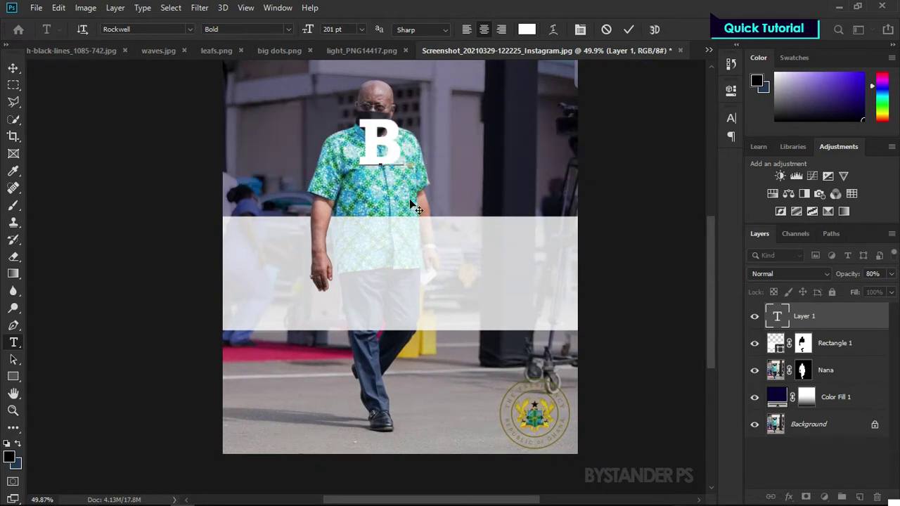
pyautogui.write('irt')
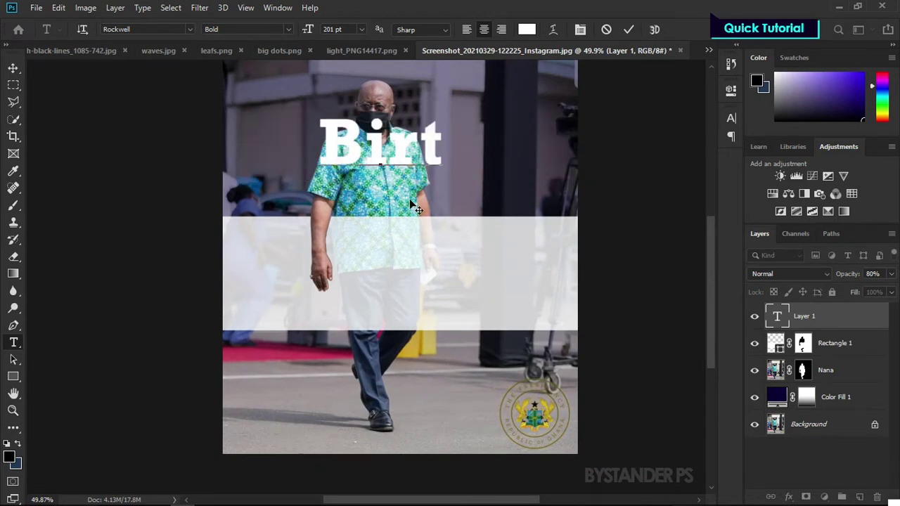
pyautogui.write('hday')
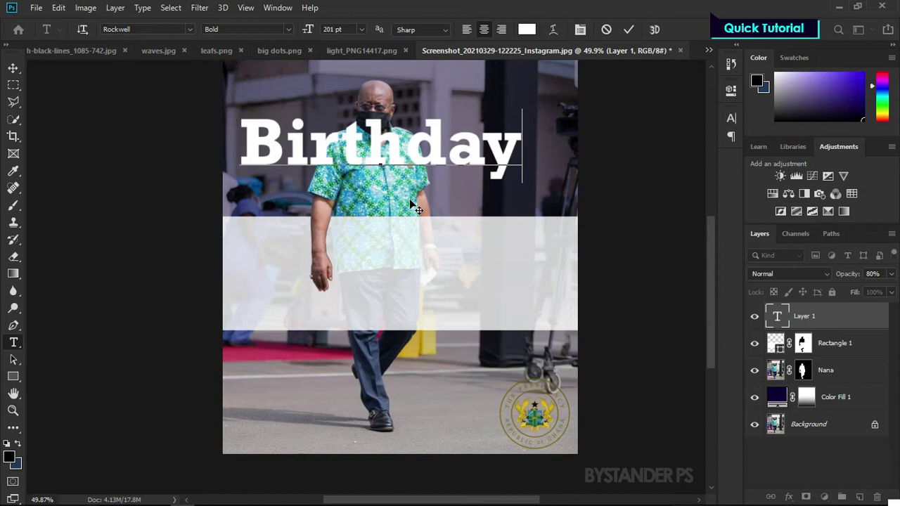
pyautogui.moveTo(449, 162); pyautogui.dragTo(407, 163)
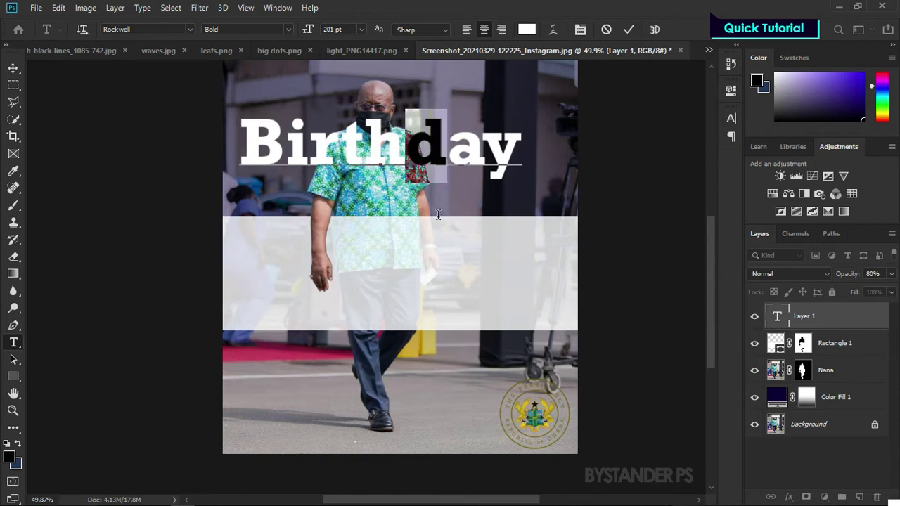
pyautogui.moveTo(513, 197); pyautogui.dragTo(573, 324)
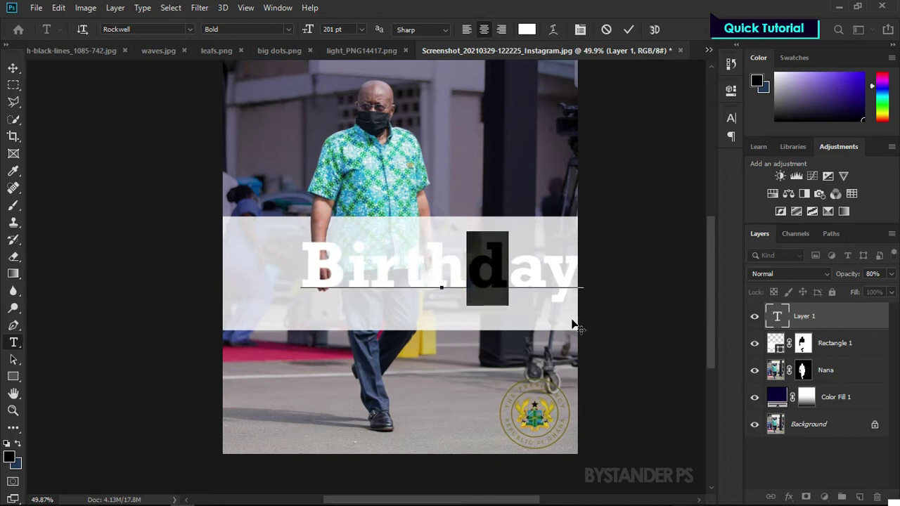
pyautogui.click(800, 314)
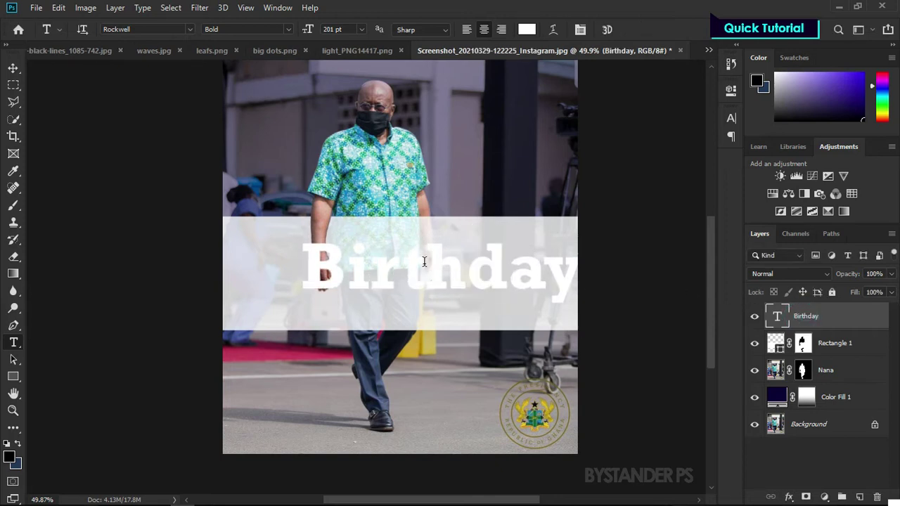
# Step: Recolour the Birthday text to navy #060255
pyautogui.doubleClick(777, 316)
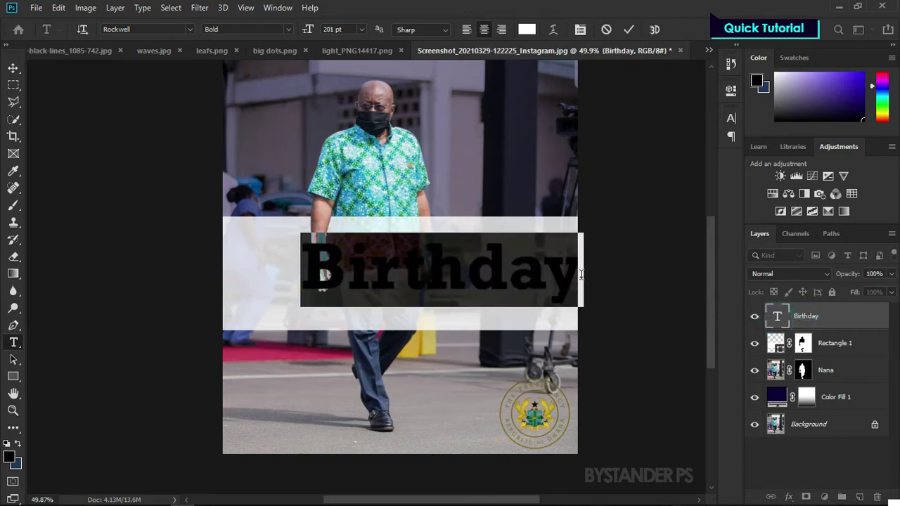
pyautogui.click(526, 30)
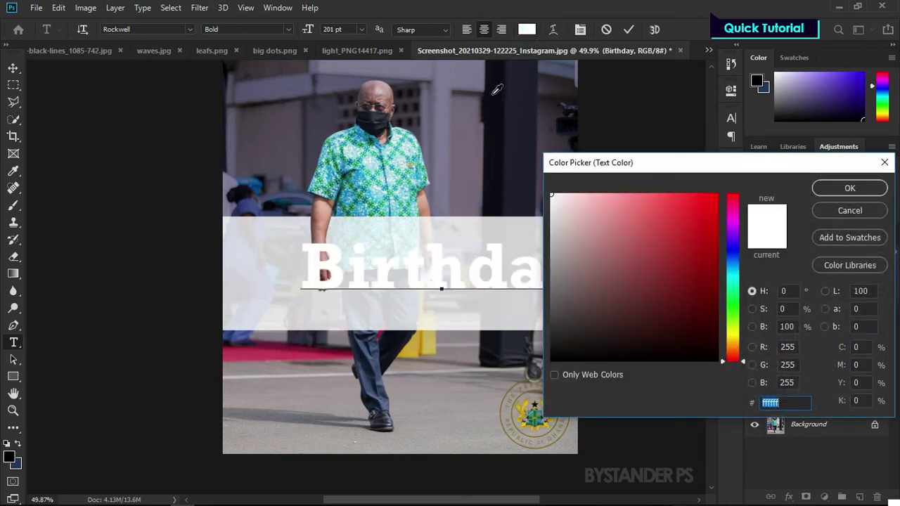
pyautogui.click(466, 96)
pyautogui.moveTo(732, 251); pyautogui.dragTo(715, 305)
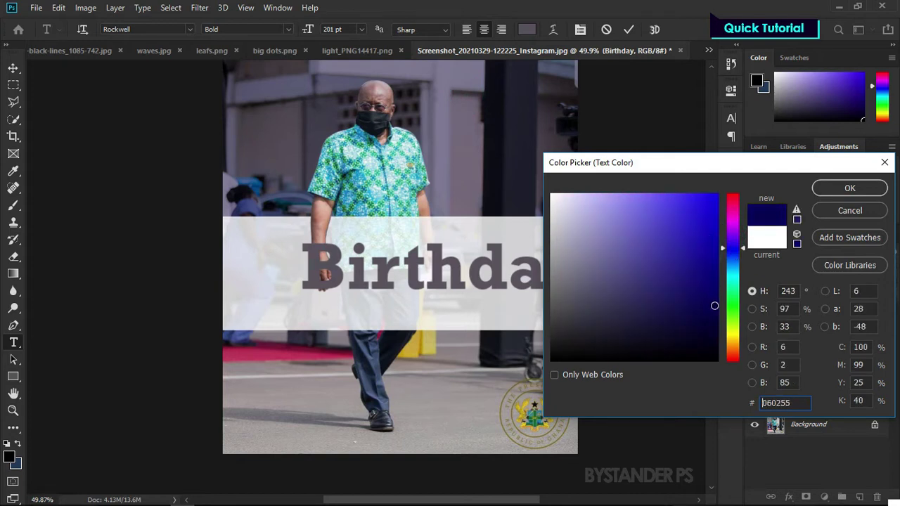
pyautogui.click(849, 189)
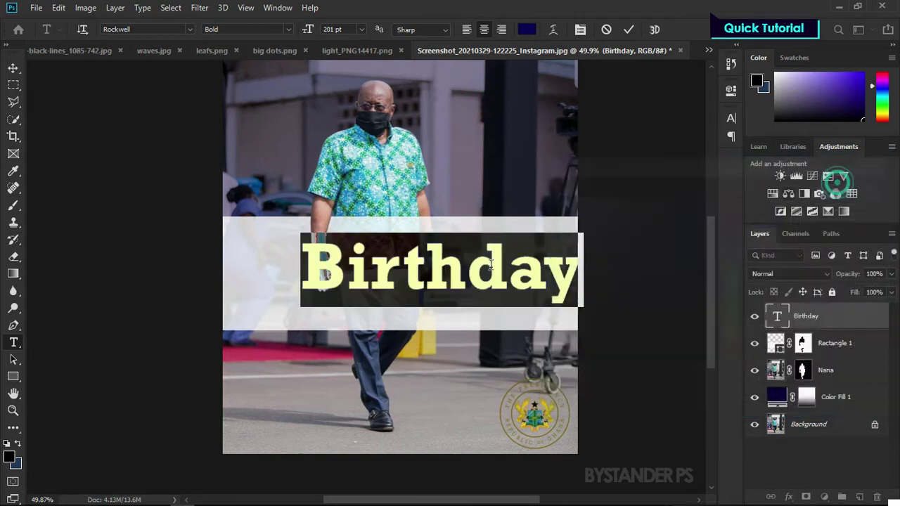
pyautogui.scroll(3, 488, 268)
pyautogui.moveTo(387, 281); pyautogui.dragTo(192, 288)
# Step: Reduce the Birthday font size from 201 pt to 183 pt
pyautogui.click(191, 289)
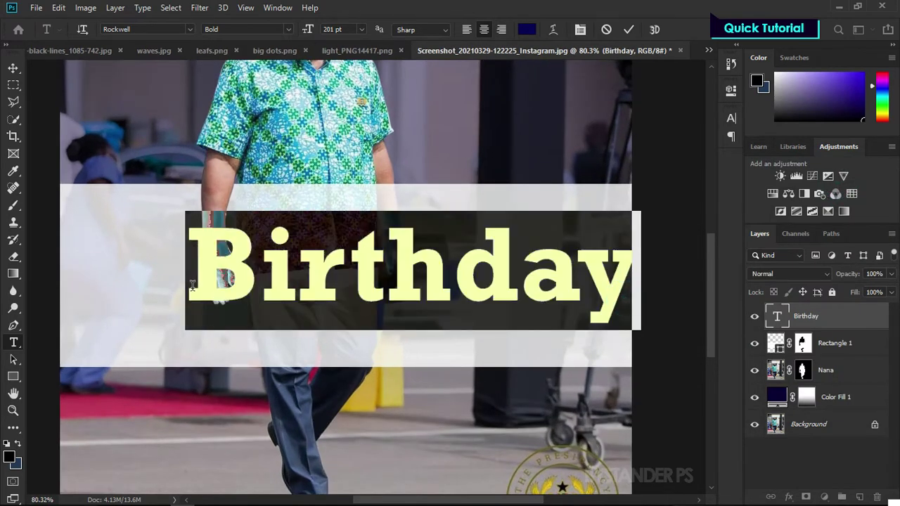
pyautogui.click(362, 30)
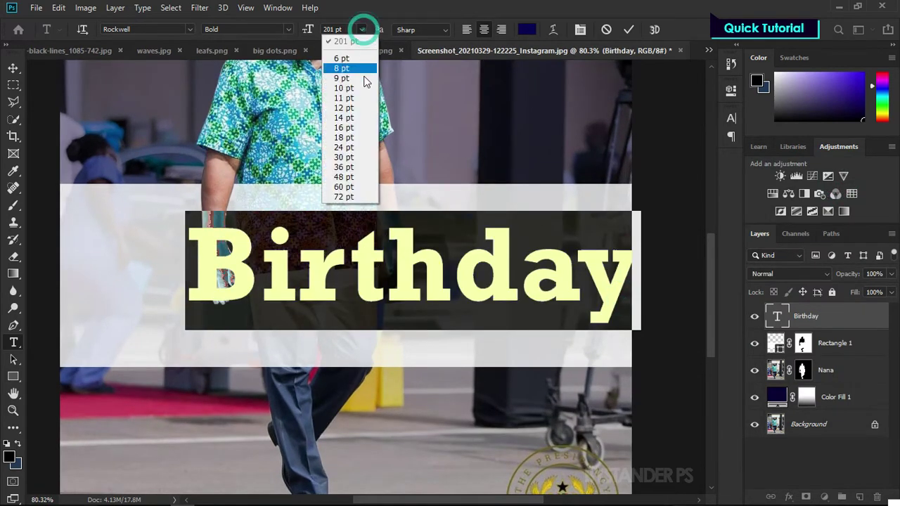
pyautogui.click(306, 31)
pyautogui.moveTo(306, 31); pyautogui.dragTo(302, 34)
pyautogui.click(844, 316)
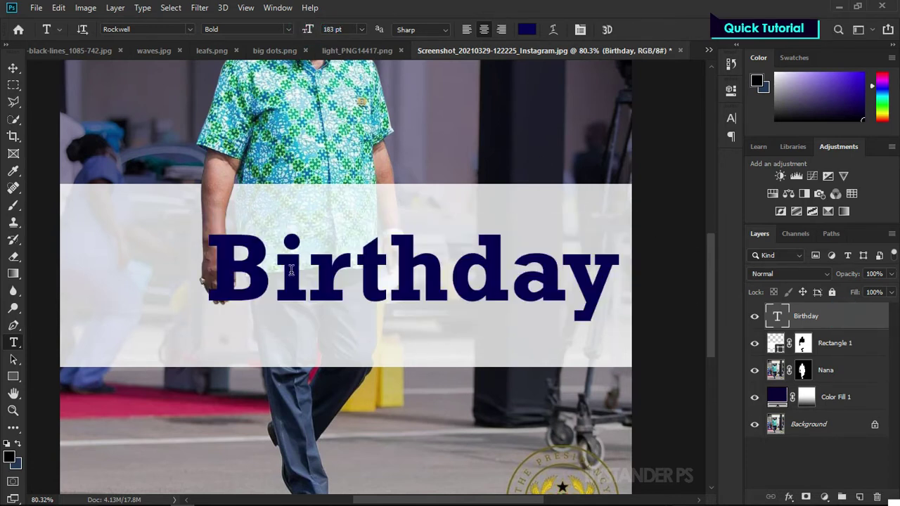
# Step: Nudge Birthday to centre it on the band and scale it down to about 91%
pyautogui.scroll(2, 316, 288)
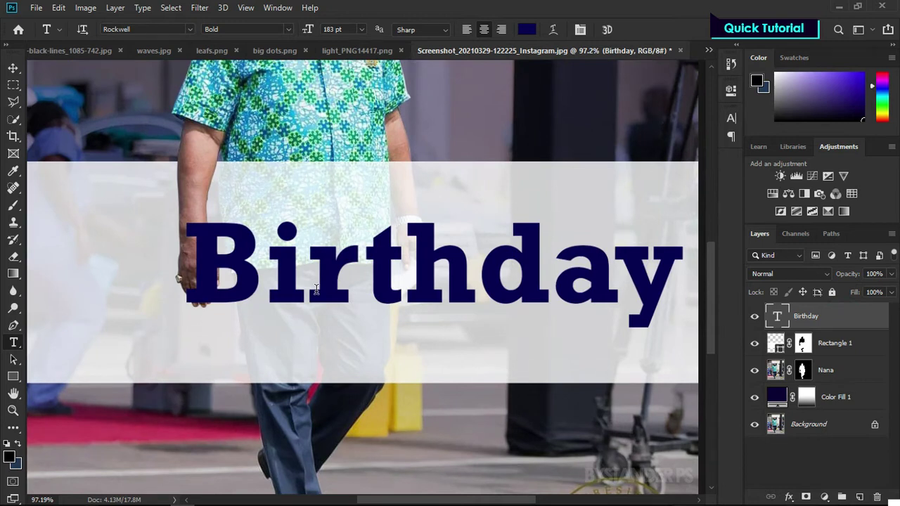
pyautogui.press('v')
pyautogui.moveTo(332, 281); pyautogui.dragTo(340, 284)
pyautogui.scroll(-5, 306, 279)
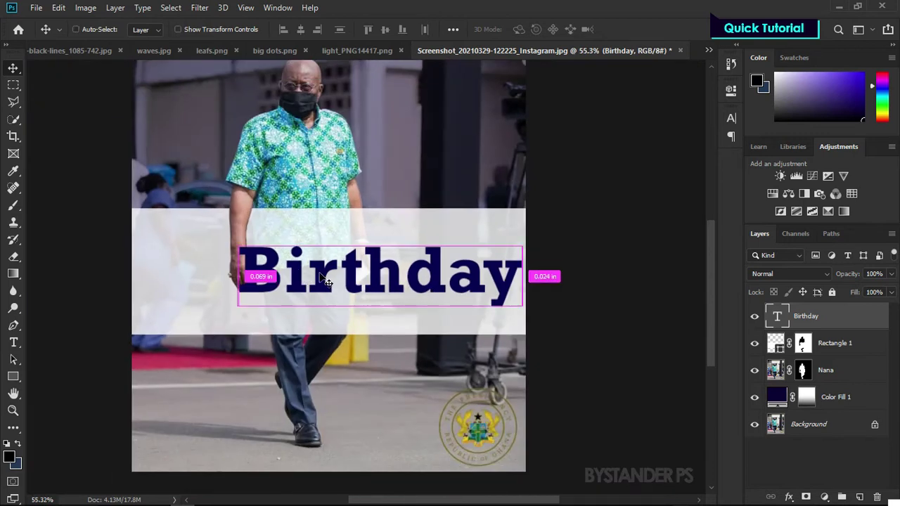
pyautogui.hotkey('ctrl', 't')
pyautogui.moveTo(523, 313); pyautogui.dragTo(495, 307)
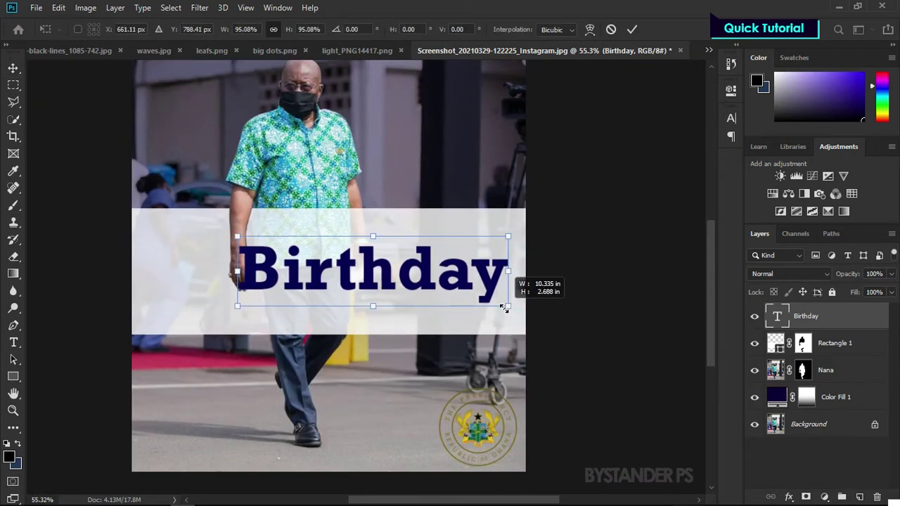
pyautogui.moveTo(494, 307); pyautogui.dragTo(495, 305)
pyautogui.press('Return')
pyautogui.scroll(3, 501, 310)
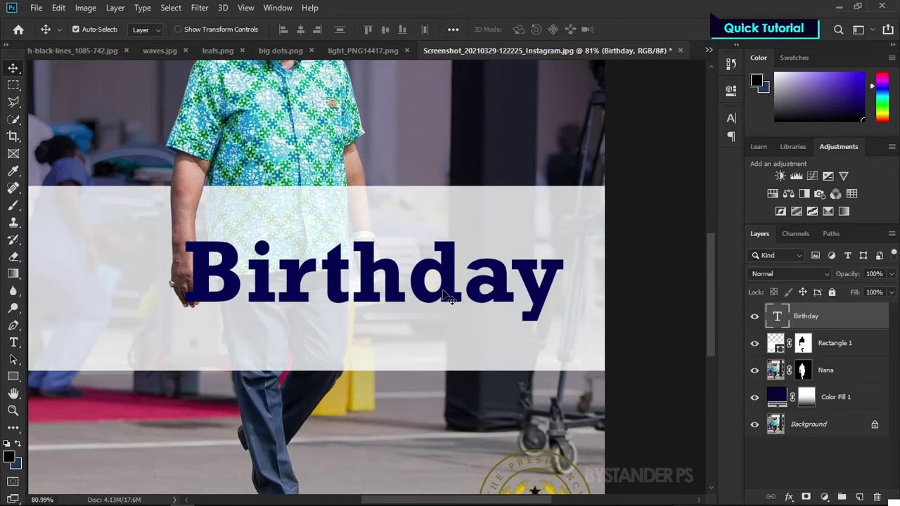
pyautogui.press('ctrl')
# Step: Duplicate Birthday, retype the copy as 'Happy' and colour it red #f20b27
pyautogui.moveTo(447, 294); pyautogui.dragTo(454, 353)
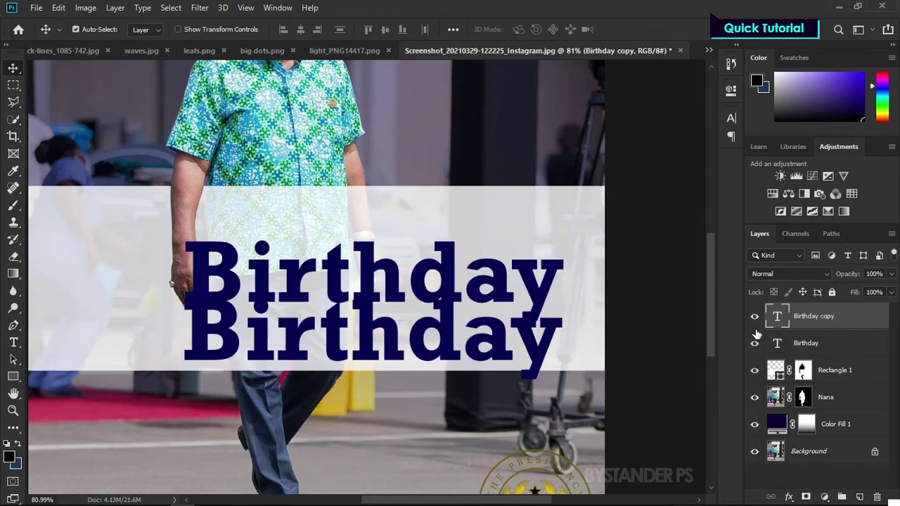
pyautogui.doubleClick(783, 320)
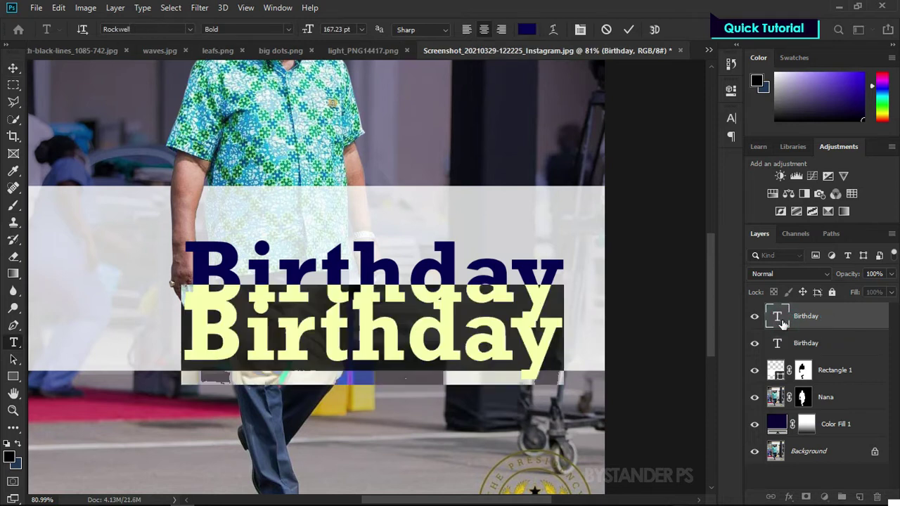
pyautogui.write('Happ')
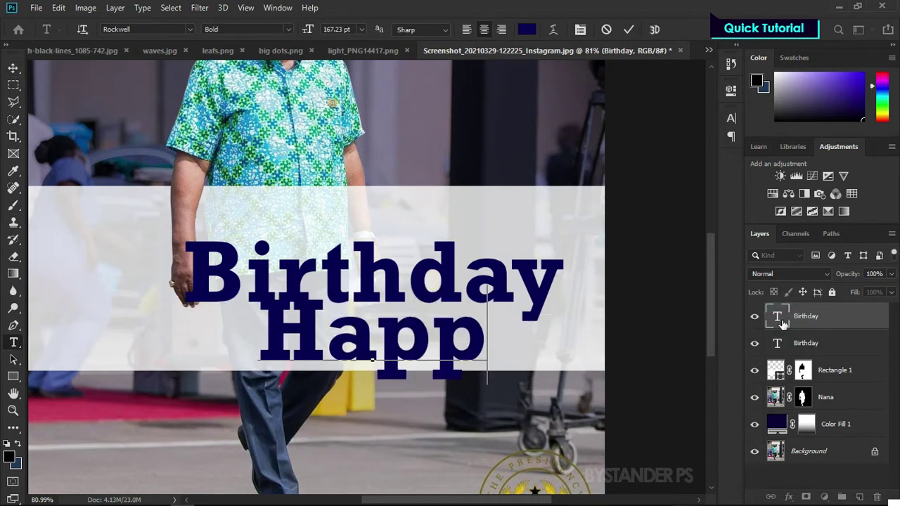
pyautogui.write('y')
pyautogui.moveTo(495, 357); pyautogui.dragTo(238, 356)
pyautogui.click(527, 30)
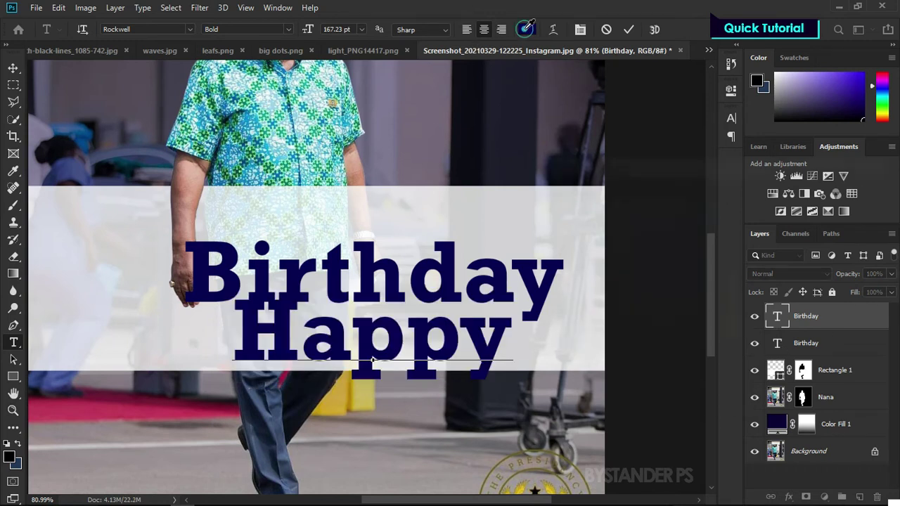
pyautogui.moveTo(730, 258); pyautogui.dragTo(731, 196)
pyautogui.click(710, 202)
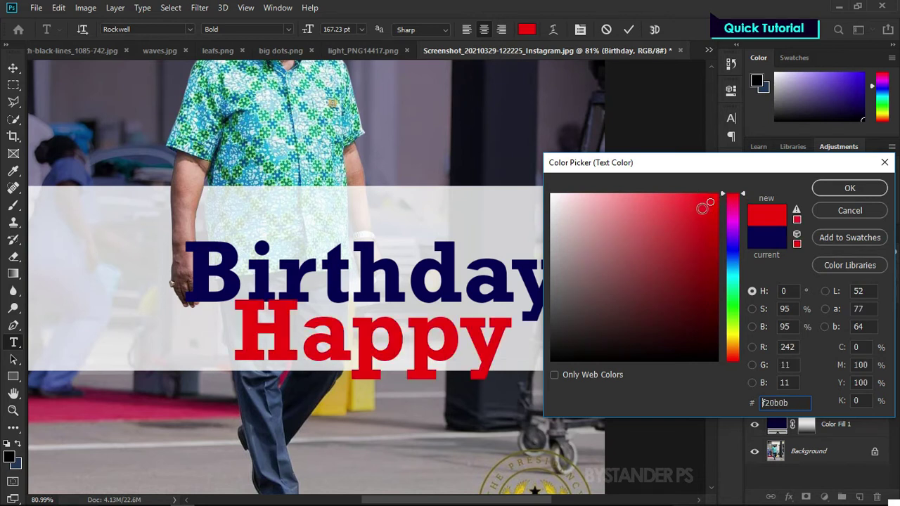
pyautogui.click(734, 197)
pyautogui.click(827, 190)
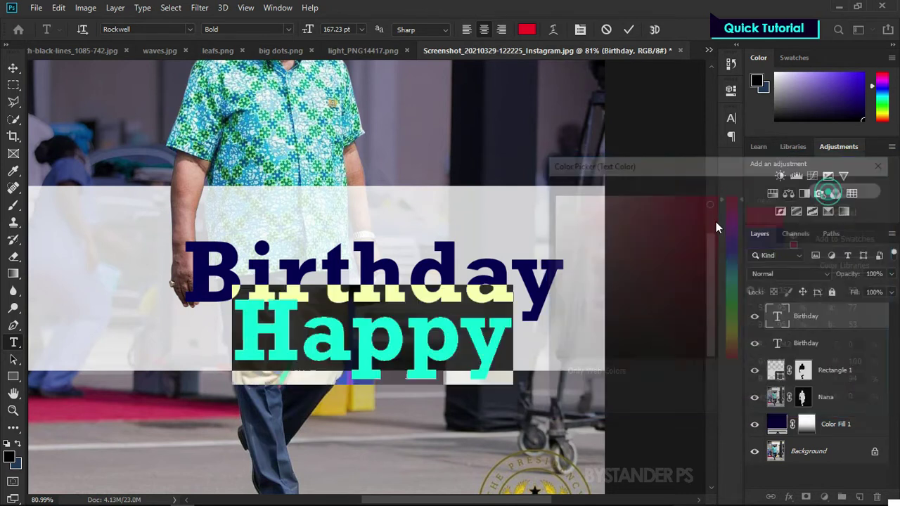
# Step: Shrink Happy to 80.23 pt and place it above the right end of Birthday
pyautogui.moveTo(309, 29); pyautogui.dragTo(252, 29)
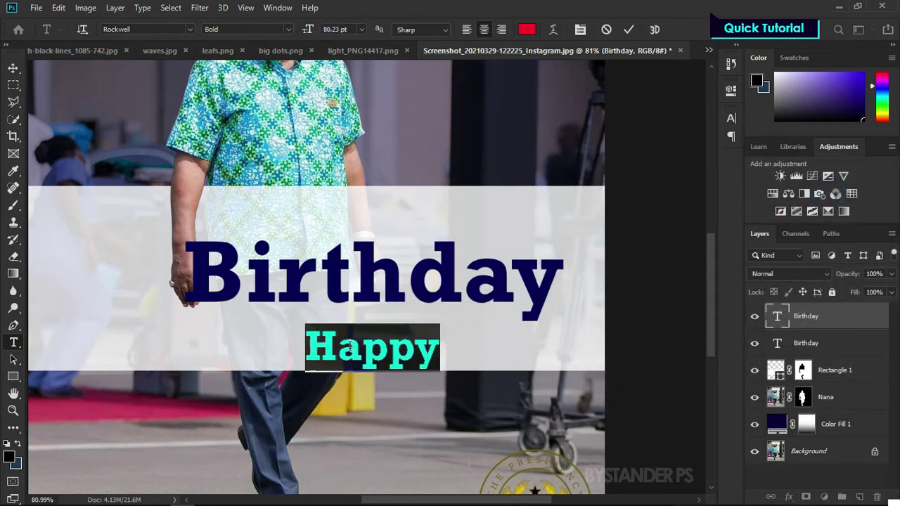
pyautogui.moveTo(367, 390); pyautogui.dragTo(503, 278)
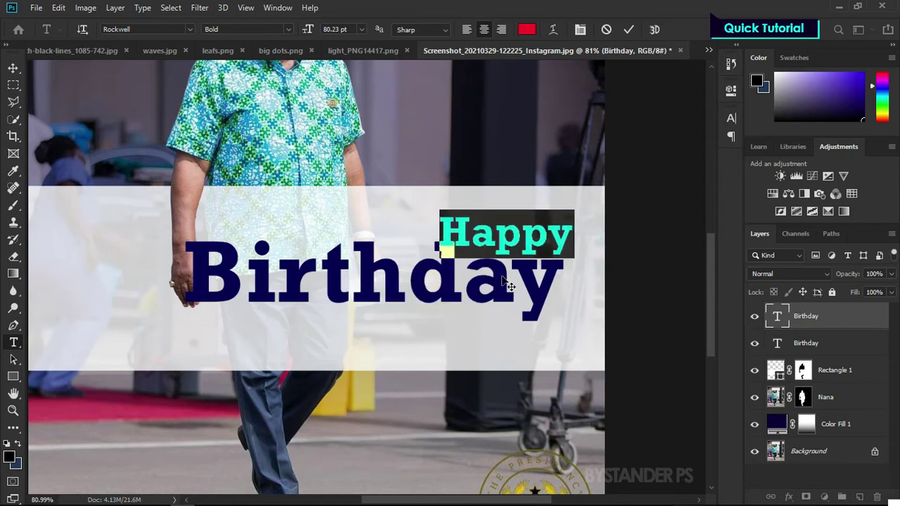
pyautogui.click(837, 320)
pyautogui.hotkey('ctrl', 't')
# Step: Scale the red Happy text down to about 81%
pyautogui.moveTo(571, 259); pyautogui.dragTo(542, 249)
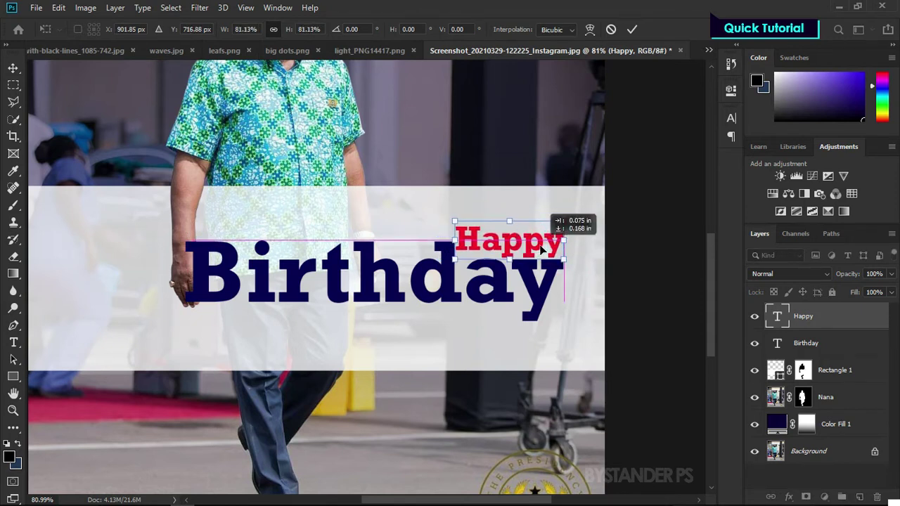
pyautogui.press('Return')
pyautogui.scroll(-2, 524, 313)
pyautogui.scroll(-2, 521, 317)
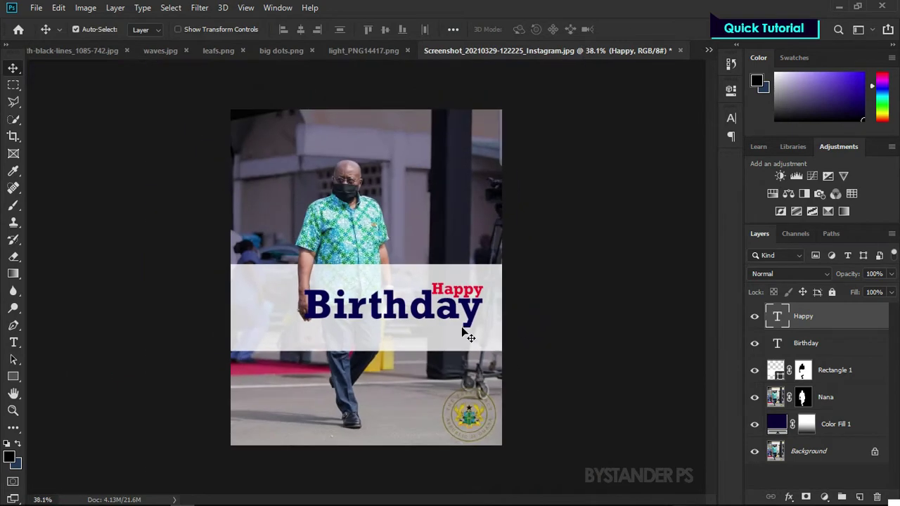
pyautogui.scroll(2, 457, 323)
pyautogui.scroll(2, 402, 282)
pyautogui.scroll(2, 281, 310)
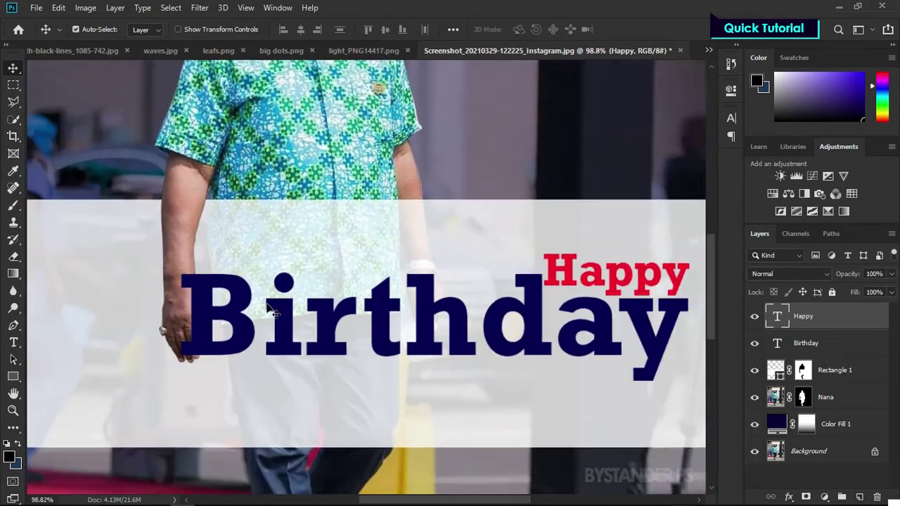
pyautogui.scroll(-1, 281, 313)
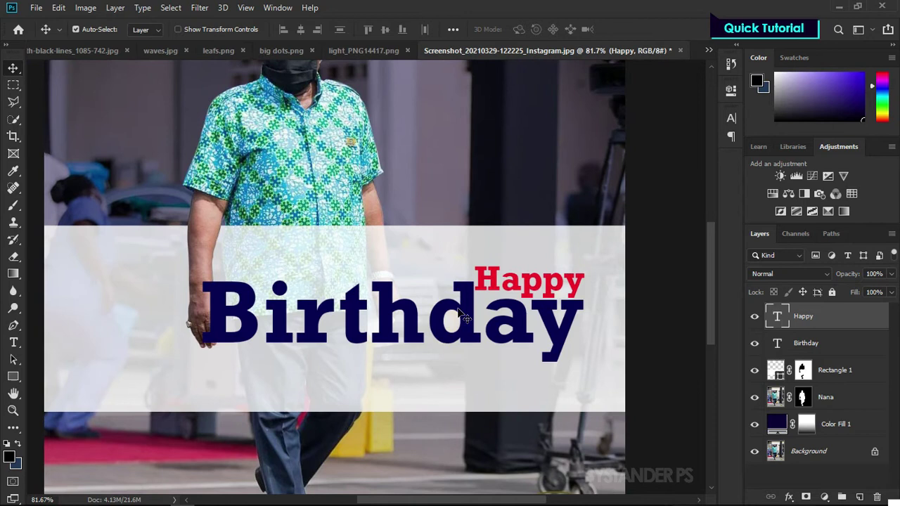
pyautogui.scroll(2, 464, 320)
pyautogui.scroll(1, 474, 316)
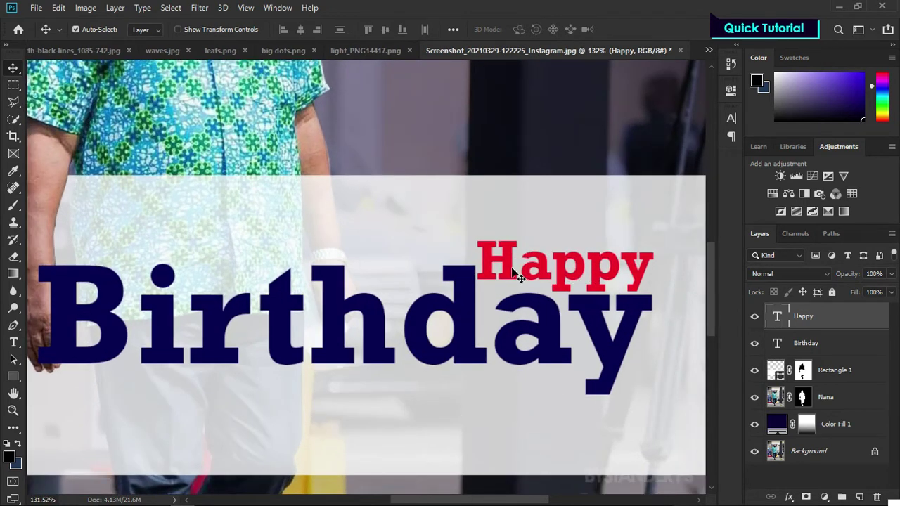
# Step: Shrink Happy again to about 88%, sitting just above Birthday's right end
pyautogui.hotkey('ctrl', 't')
pyautogui.moveTo(479, 233); pyautogui.dragTo(498, 252)
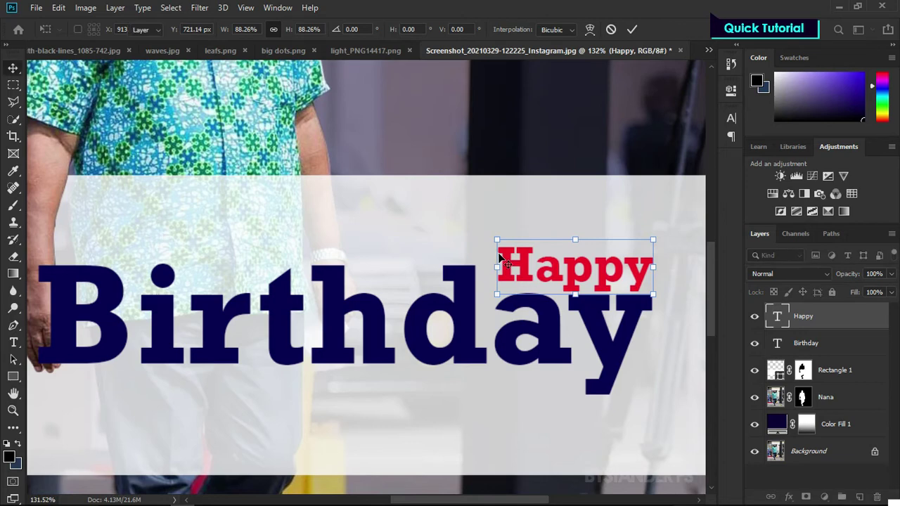
pyautogui.press('Return')
pyautogui.scroll(-2, 427, 237)
pyautogui.scroll(-2, 427, 238)
pyautogui.scroll(2, 342, 337)
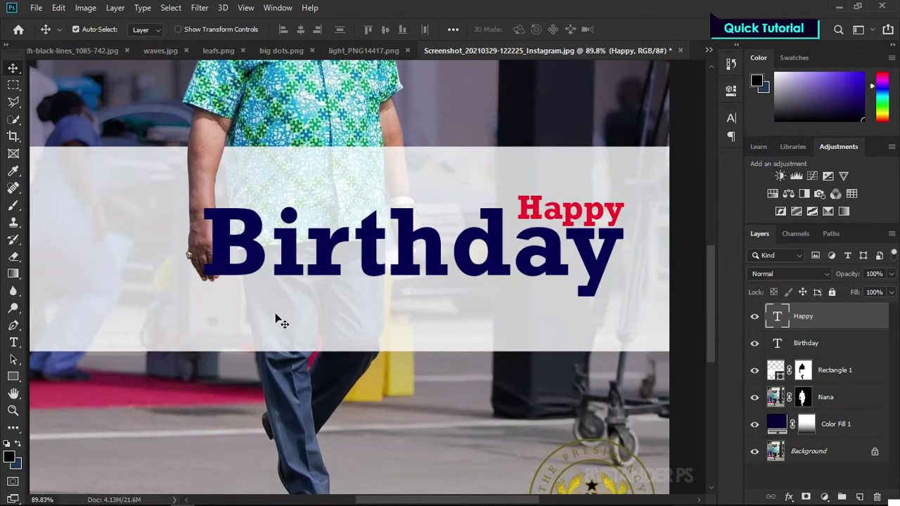
pyautogui.scroll(2, 280, 320)
pyautogui.scroll(-3, 412, 325)
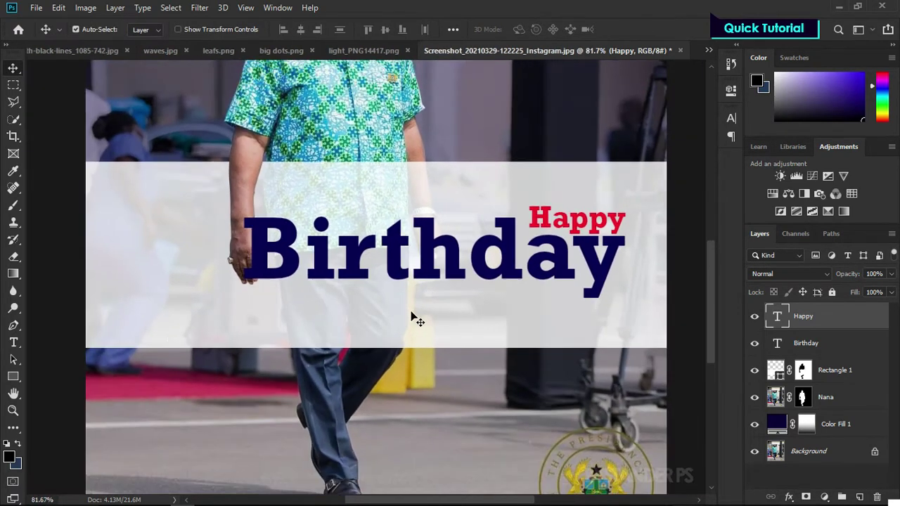
# Step: Add a Century Gothic Regular text line 'Mr. President' and move it under Birthday
pyautogui.click(14, 344)
pyautogui.click(282, 303)
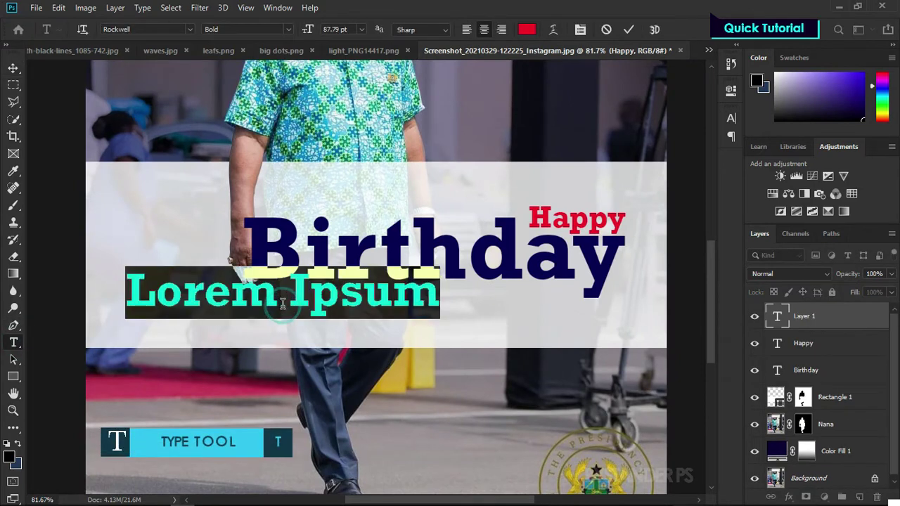
pyautogui.click(145, 29)
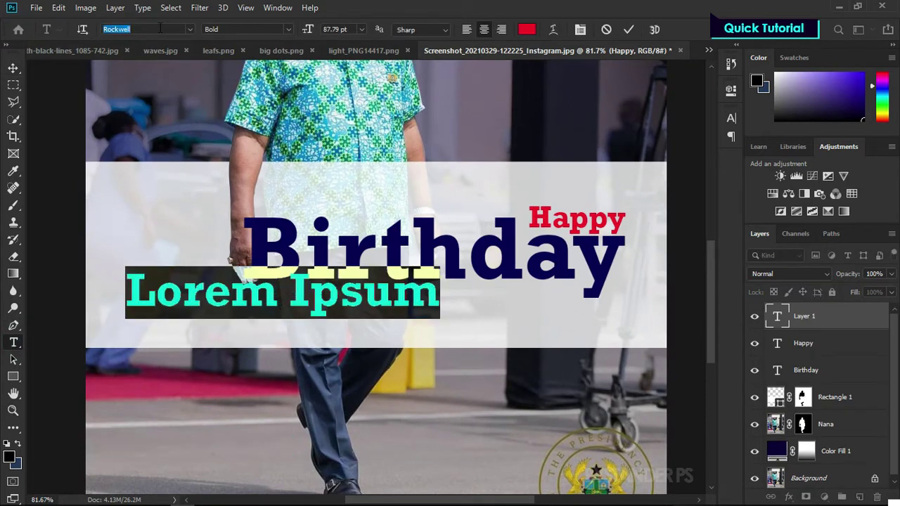
pyautogui.click(191, 31)
pyautogui.click(185, 72)
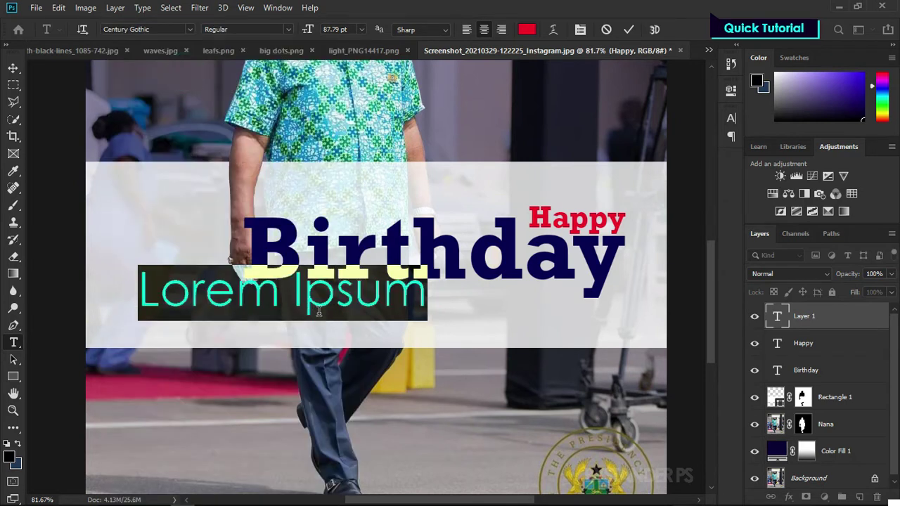
pyautogui.write('Mr. President')
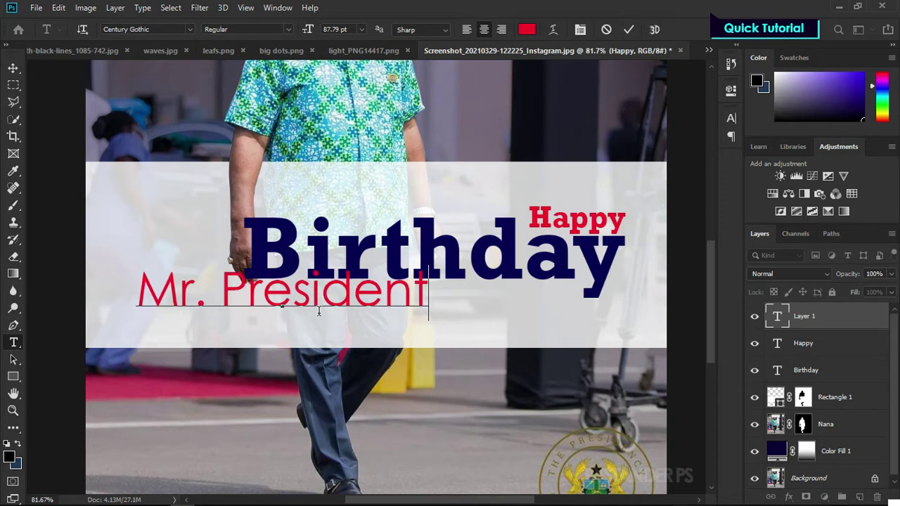
pyautogui.moveTo(336, 325); pyautogui.dragTo(449, 334)
# Step: Scale the Mr. President text to about 57%, tucked under Birthday's left edge
pyautogui.click(797, 315)
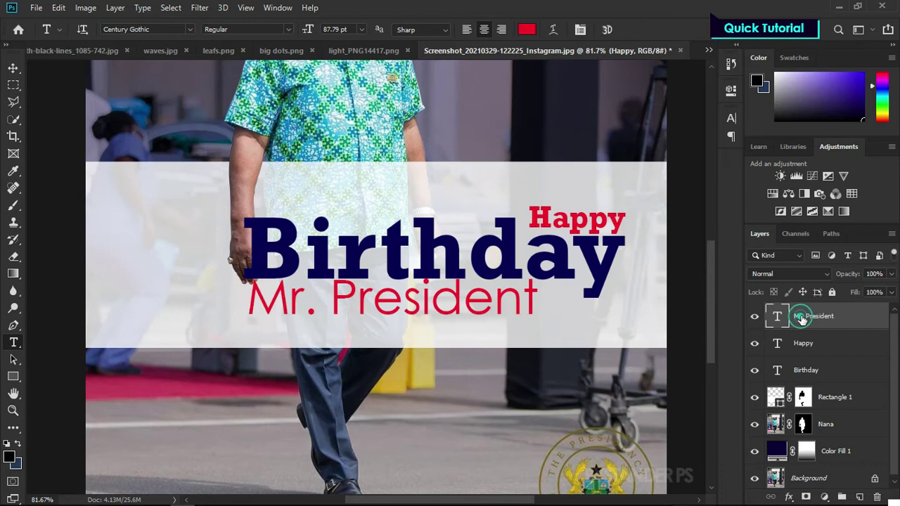
pyautogui.scroll(-3, 384, 325)
pyautogui.hotkey('ctrl', 't')
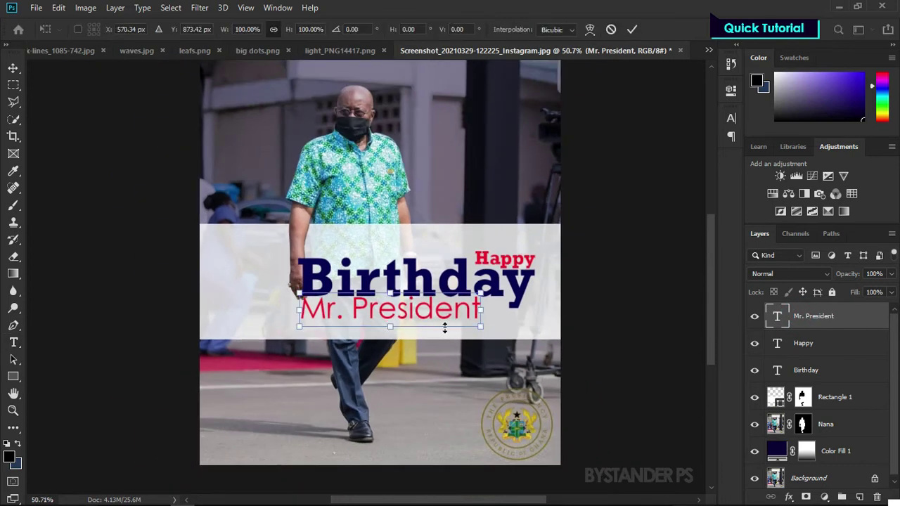
pyautogui.scroll(3, 445, 328)
pyautogui.moveTo(507, 326)
pyautogui.mouseDown()
pyautogui.moveTo(359, 292)
pyautogui.moveTo(372, 301)
pyautogui.moveTo(334, 295)
pyautogui.mouseUp()
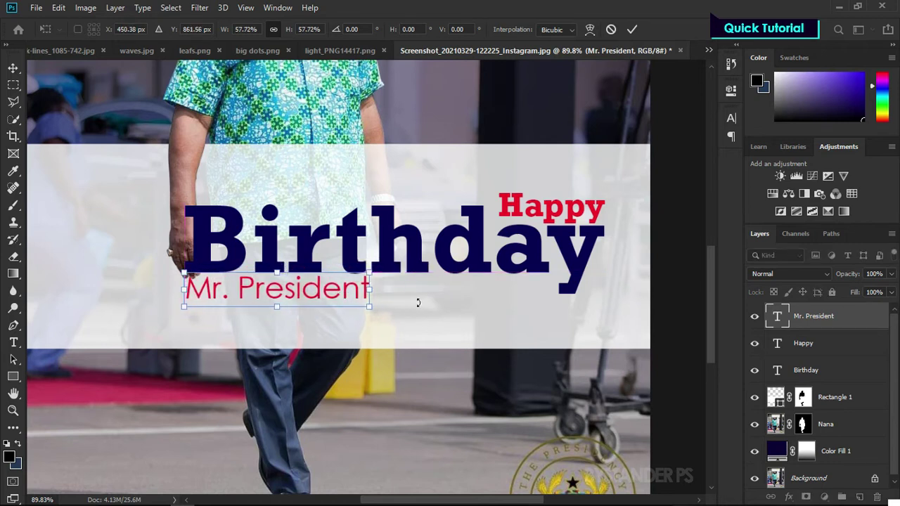
pyautogui.press('Return')
# Step: Set the Mr. President text to All Caps in the Character panel
pyautogui.press('t')
pyautogui.scroll(-3, 310, 303)
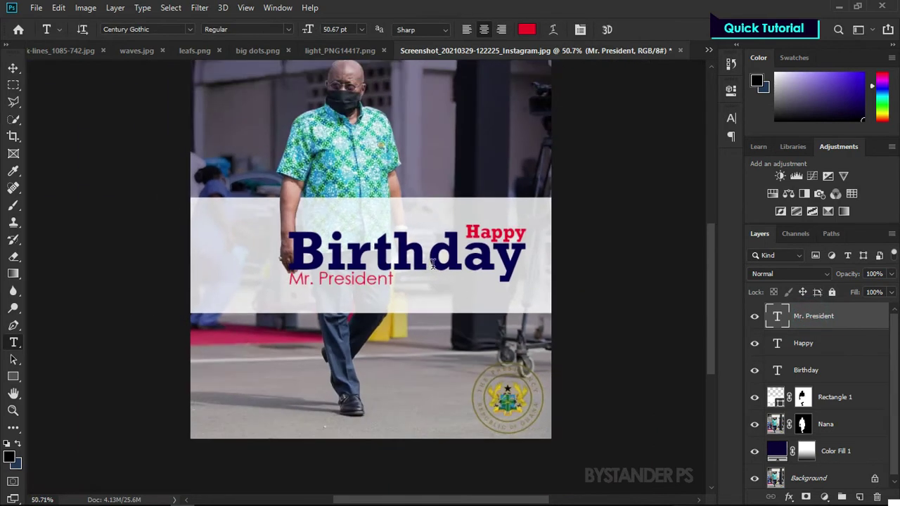
pyautogui.scroll(2, 309, 302)
pyautogui.scroll(2, 362, 282)
pyautogui.scroll(1, 361, 279)
pyautogui.scroll(-2, 422, 285)
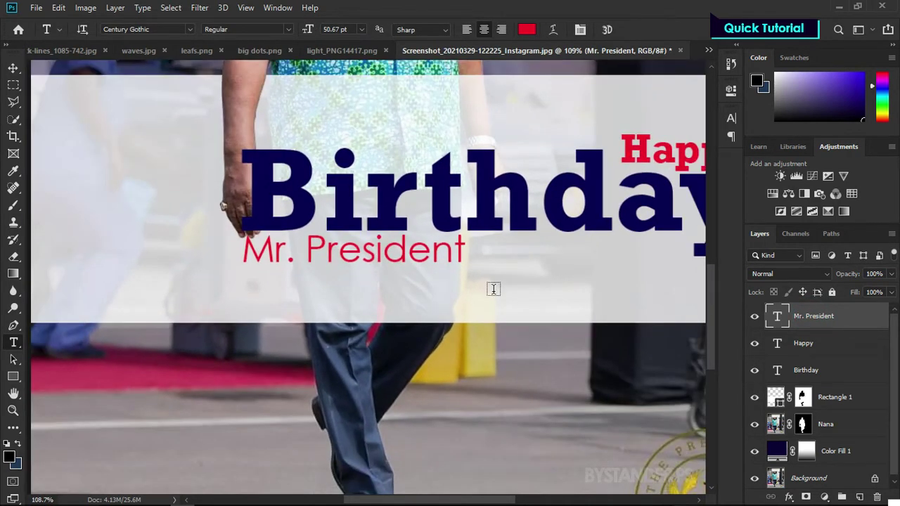
pyautogui.scroll(-2, 467, 284)
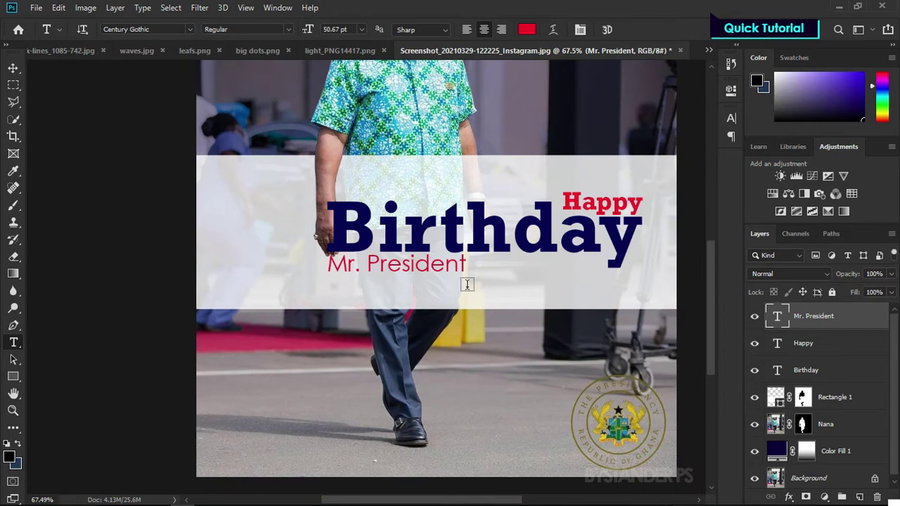
pyautogui.scroll(1, 467, 285)
pyautogui.scroll(1, 458, 284)
pyautogui.doubleClick(775, 317)
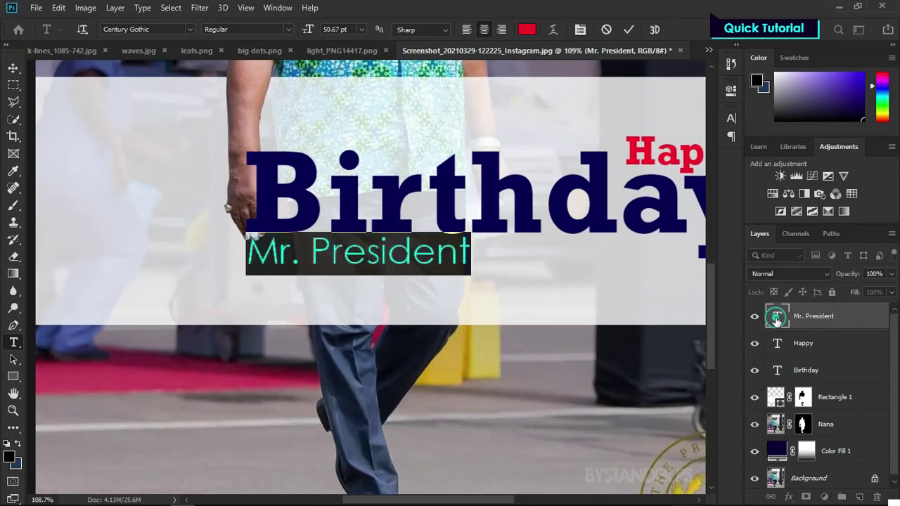
pyautogui.click(732, 120)
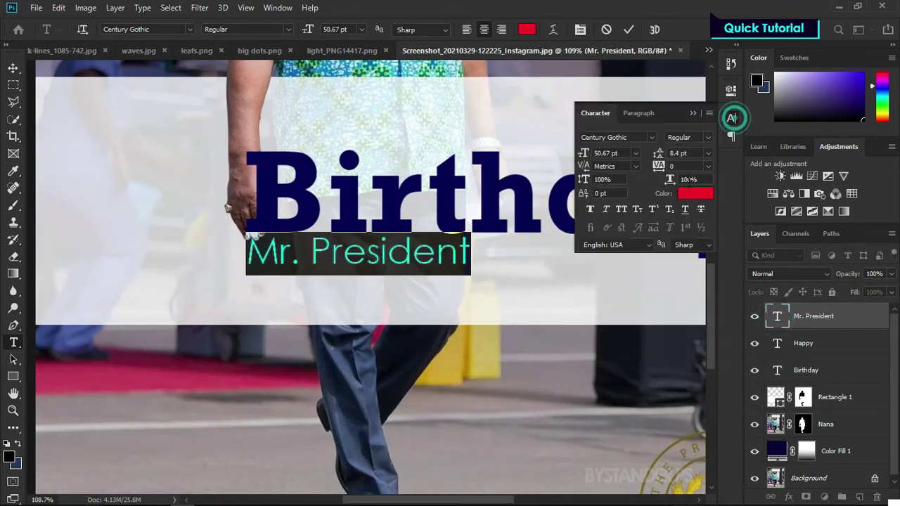
pyautogui.click(620, 209)
pyautogui.click(696, 112)
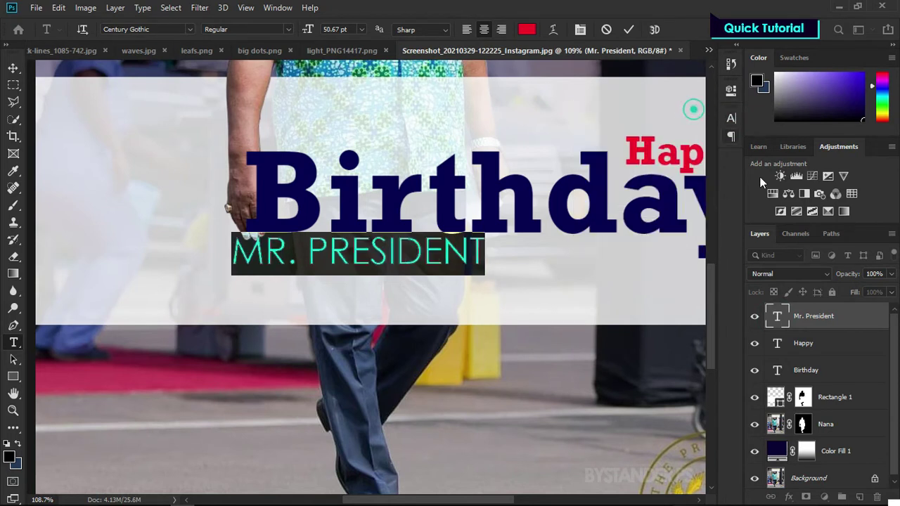
pyautogui.click(819, 313)
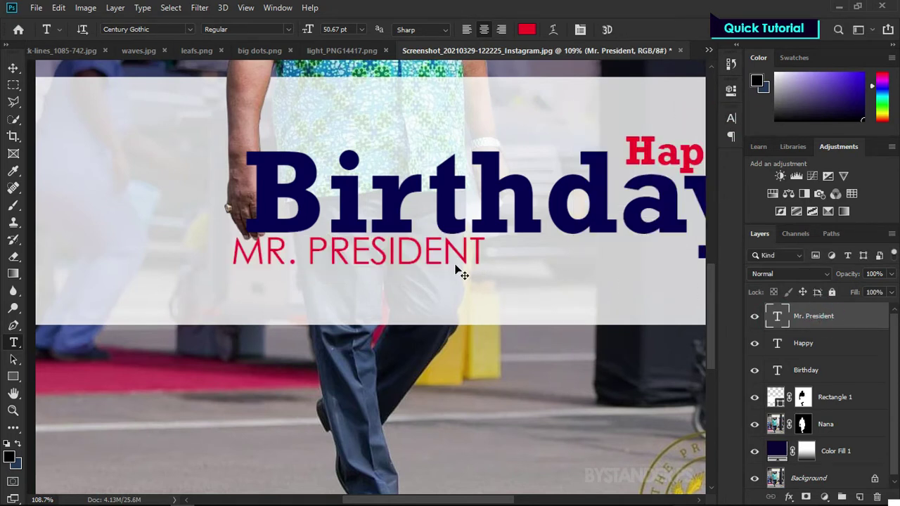
# Step: Scale MR. PRESIDENT down further about its centre
pyautogui.hotkey('ctrl', 't')
pyautogui.moveTo(481, 274); pyautogui.dragTo(438, 250)
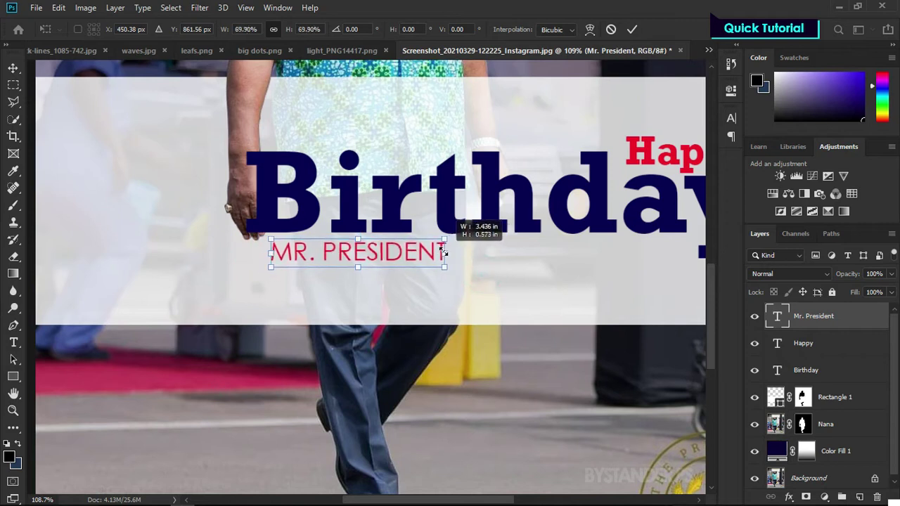
pyautogui.press('Return')
# Step: Raise the MR. PRESIDENT tracking to 680
pyautogui.doubleClick(777, 316)
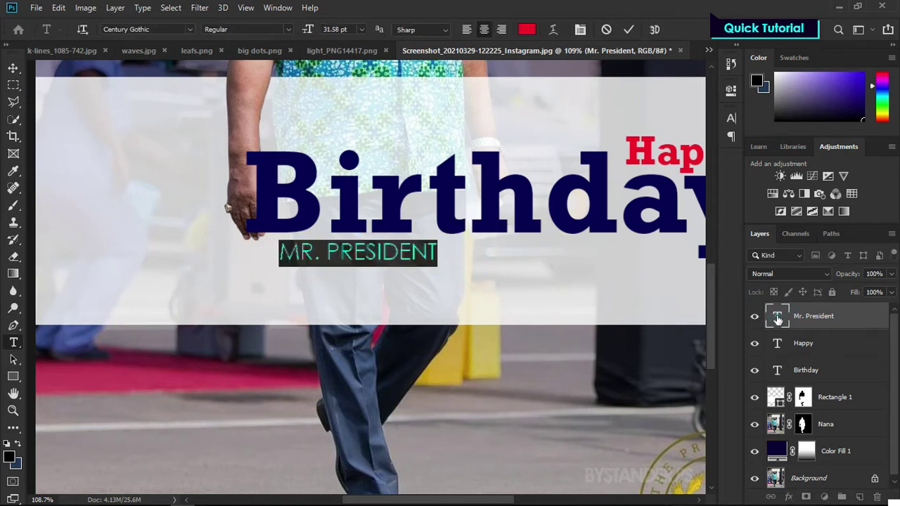
pyautogui.click(731, 121)
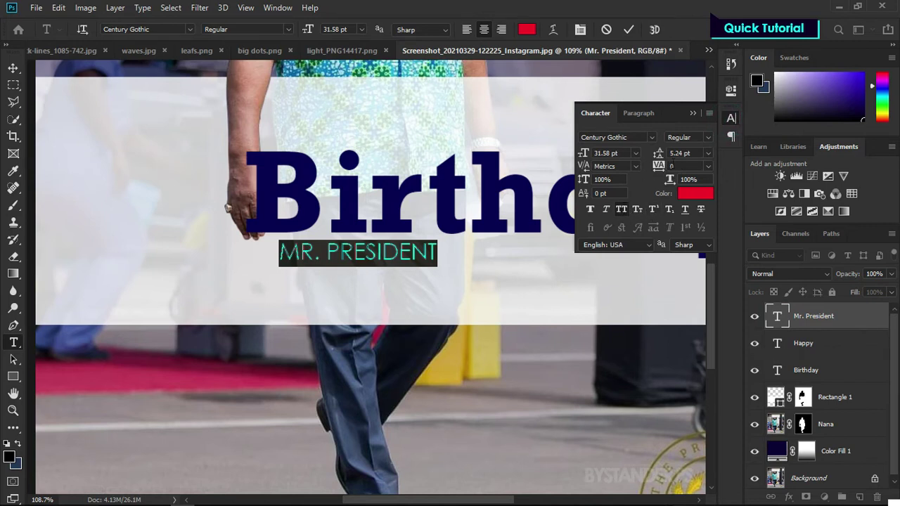
pyautogui.click(707, 167)
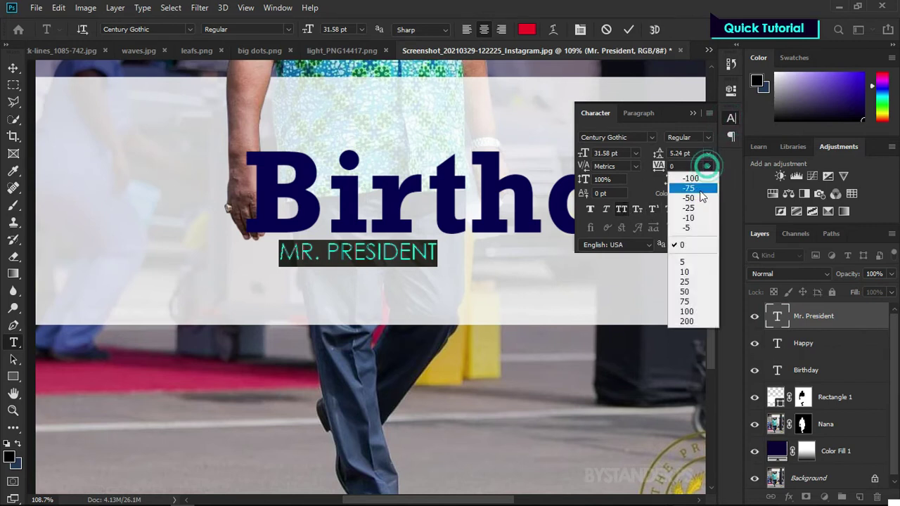
pyautogui.click(693, 318)
pyautogui.moveTo(659, 173); pyautogui.dragTo(677, 171)
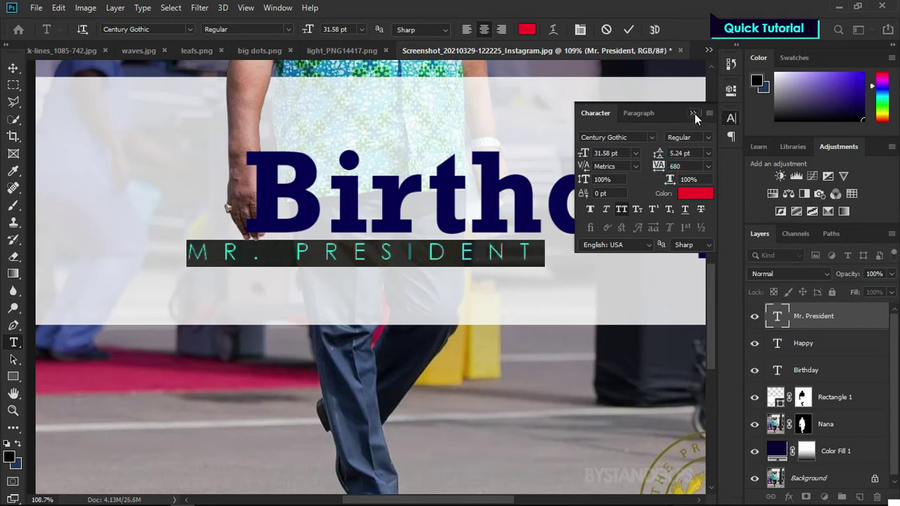
pyautogui.click(694, 113)
pyautogui.click(816, 313)
pyautogui.scroll(-3, 496, 225)
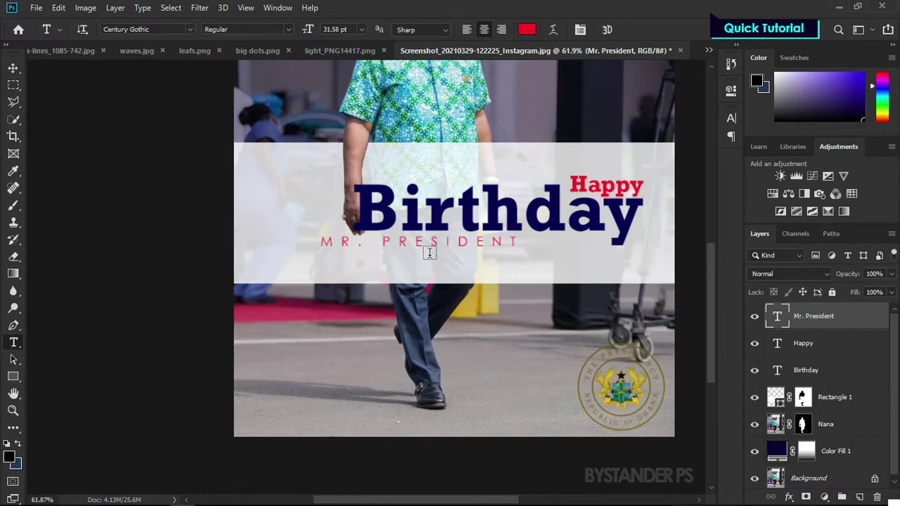
# Step: Shift MR. PRESIDENT a little to the right
pyautogui.press('v')
pyautogui.moveTo(434, 243); pyautogui.dragTo(476, 243)
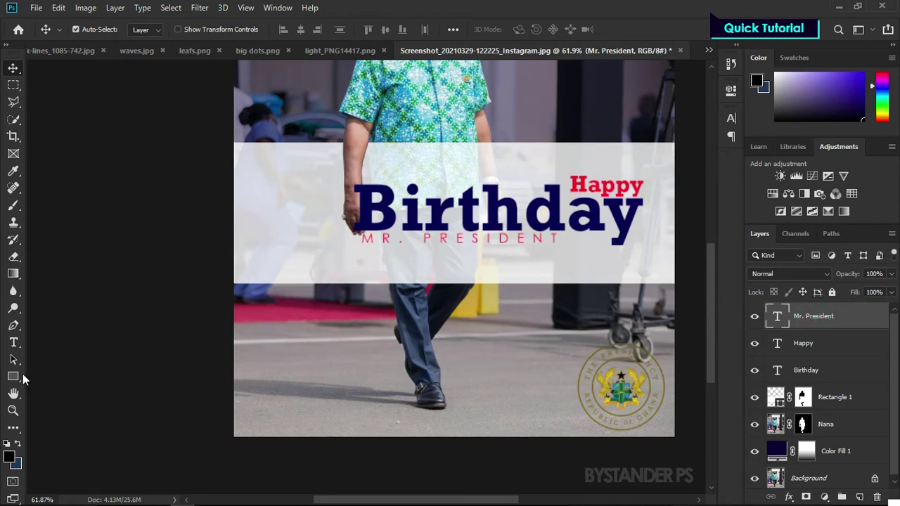
pyautogui.click(823, 342)
pyautogui.scroll(1, 486, 275)
pyautogui.scroll(1, 291, 241)
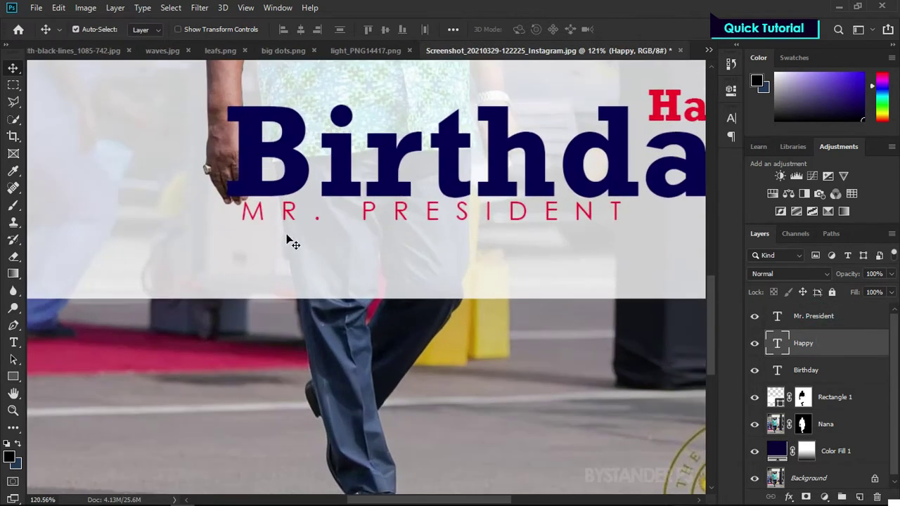
pyautogui.scroll(1, 77, 337)
# Step: Draw a 610 × 28 px bar behind MR. PRESIDENT, using Birthday's navy
pyautogui.click(13, 376)
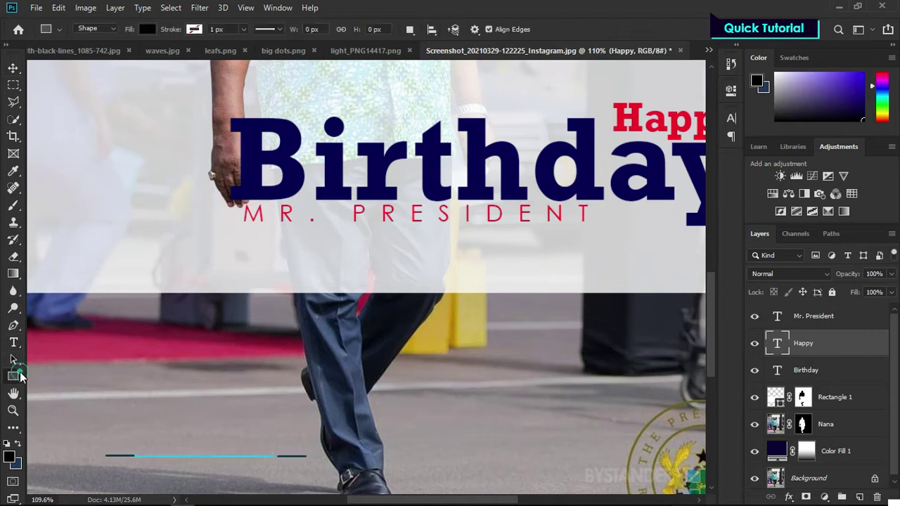
pyautogui.click(147, 29)
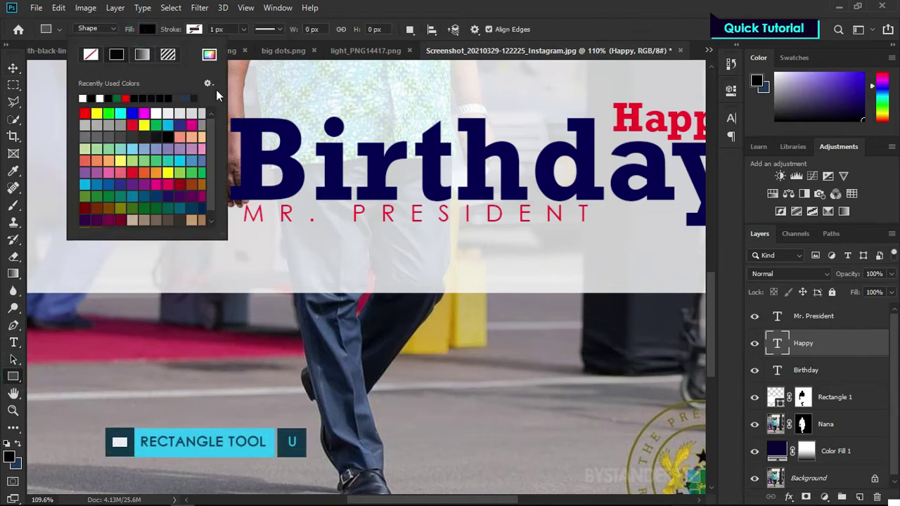
pyautogui.click(209, 55)
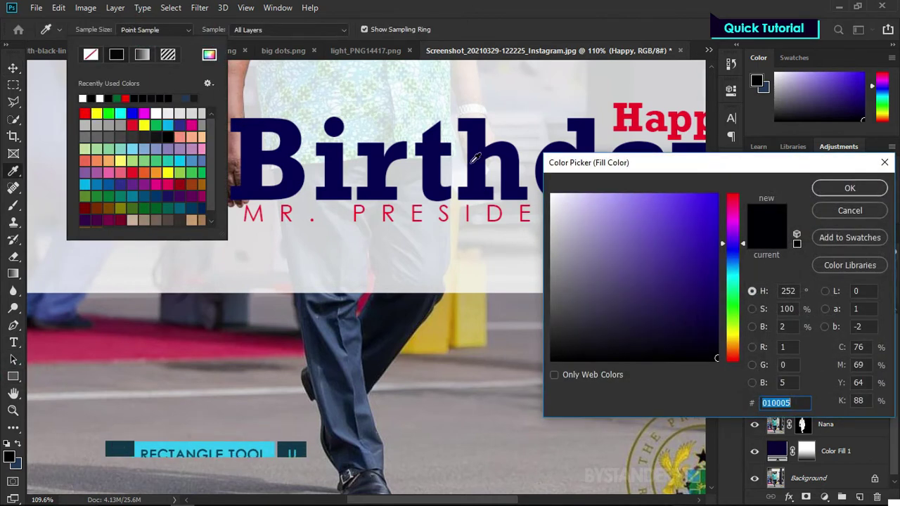
pyautogui.click(821, 189)
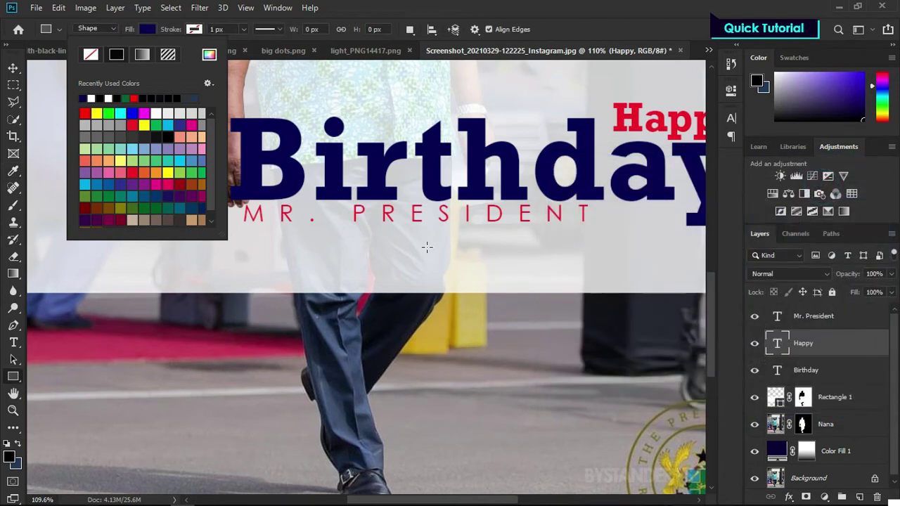
pyautogui.moveTo(239, 202)
pyautogui.mouseDown()
pyautogui.moveTo(678, 236)
pyautogui.moveTo(682, 224)
pyautogui.mouseUp()
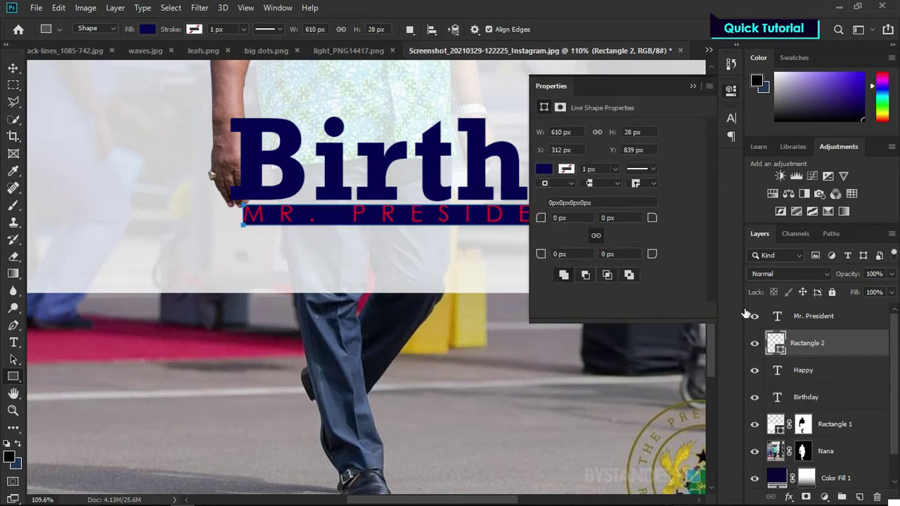
# Step: Change the MR. PRESIDENT text colour to white
pyautogui.click(693, 86)
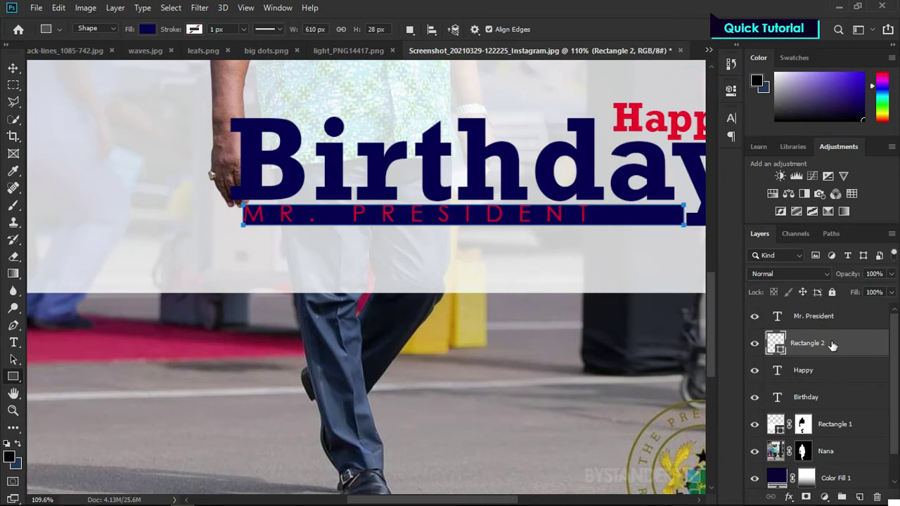
pyautogui.doubleClick(777, 318)
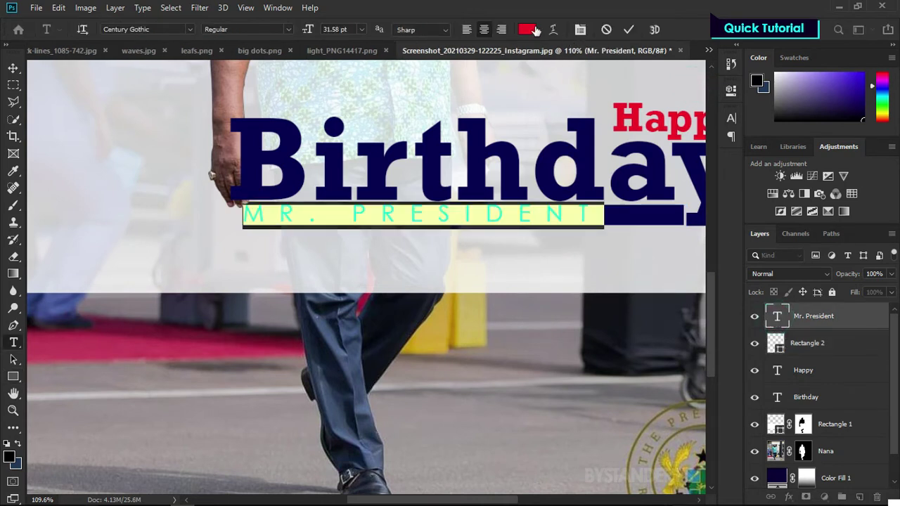
pyautogui.click(527, 29)
pyautogui.click(539, 122)
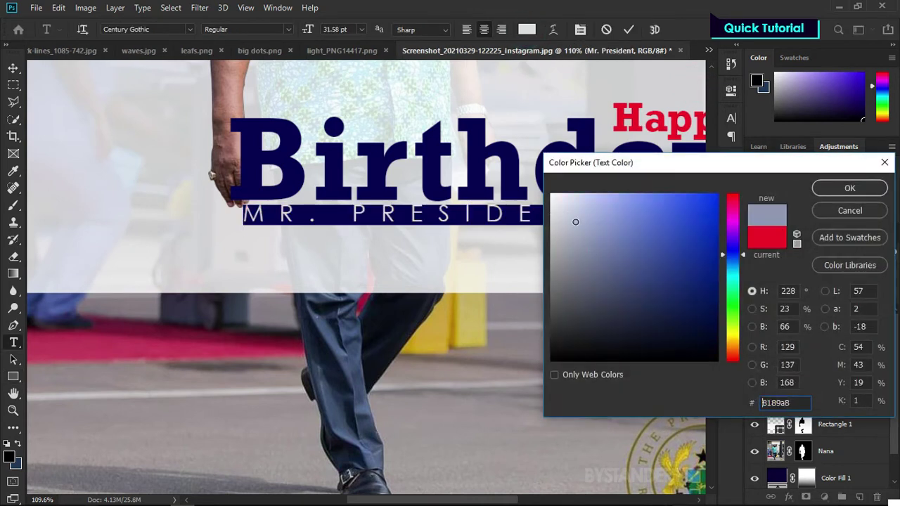
pyautogui.click(850, 188)
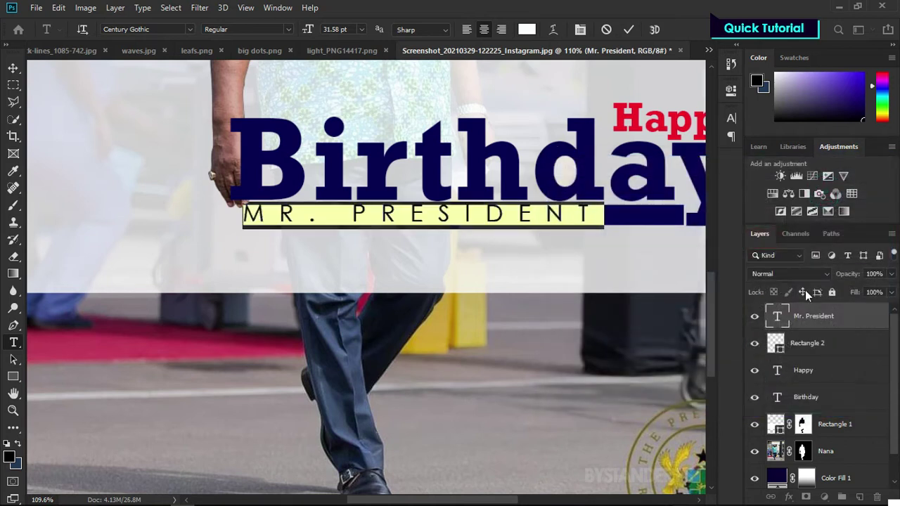
pyautogui.click(808, 316)
pyautogui.press('u')
# Step: Scale MR. PRESIDENT to about 73% so it fits inside the navy bar
pyautogui.hotkey('ctrl', 't')
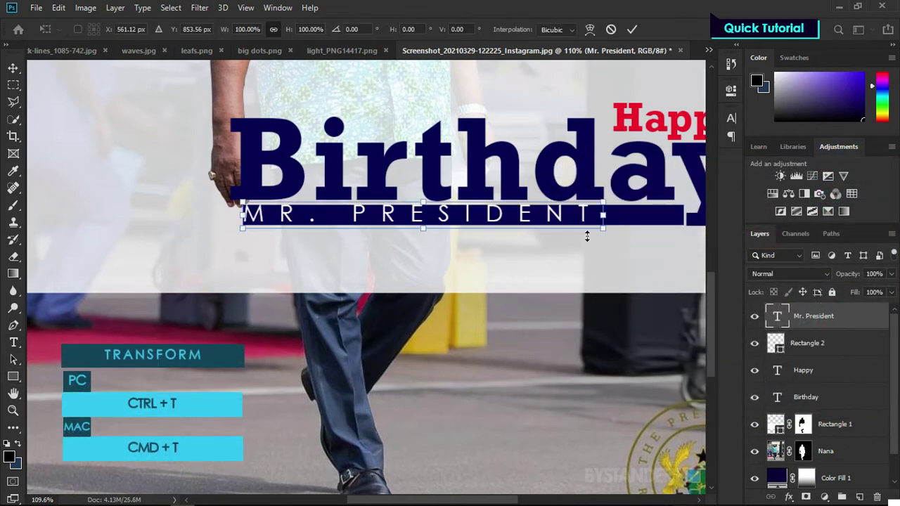
pyautogui.moveTo(604, 228); pyautogui.dragTo(556, 218)
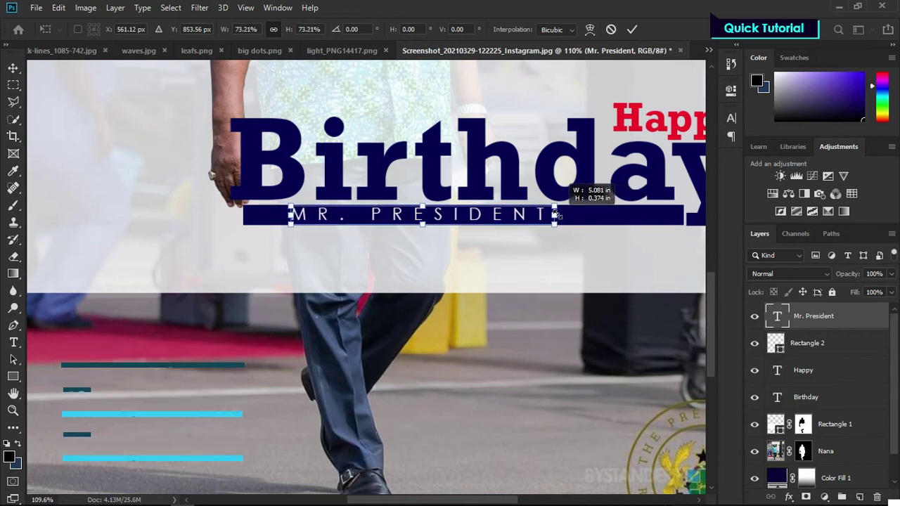
pyautogui.press('Return')
pyautogui.press('u')
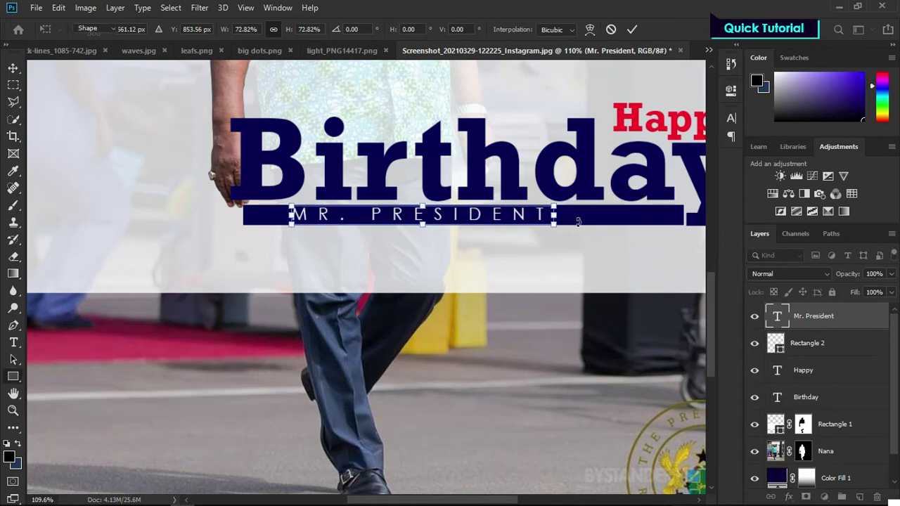
pyautogui.scroll(-2, 415, 269)
pyautogui.scroll(-2, 423, 270)
pyautogui.scroll(1, 425, 225)
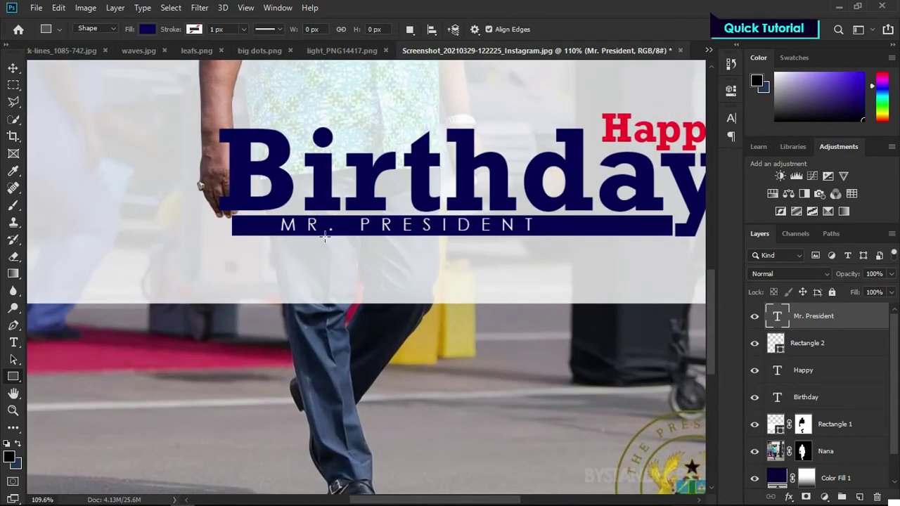
pyautogui.scroll(-2, 352, 228)
pyautogui.scroll(-2, 309, 231)
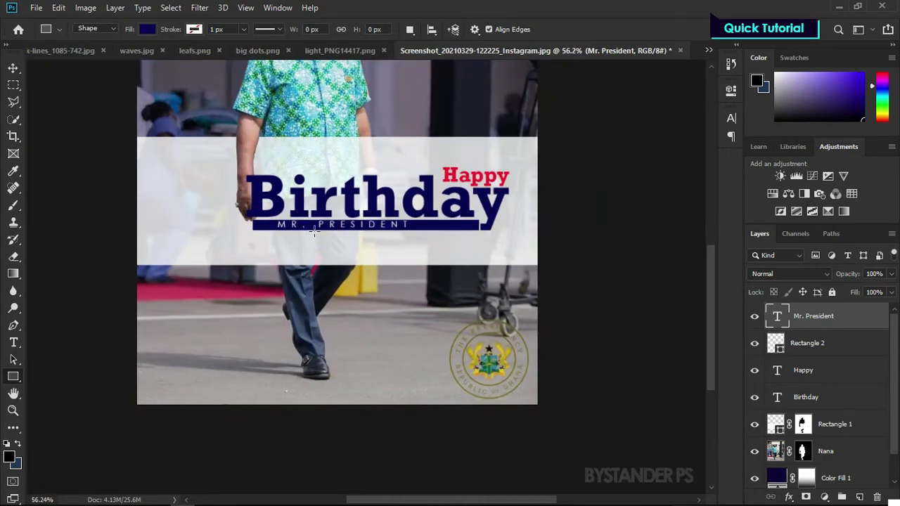
pyautogui.scroll(2, 296, 230)
pyautogui.scroll(1, 271, 223)
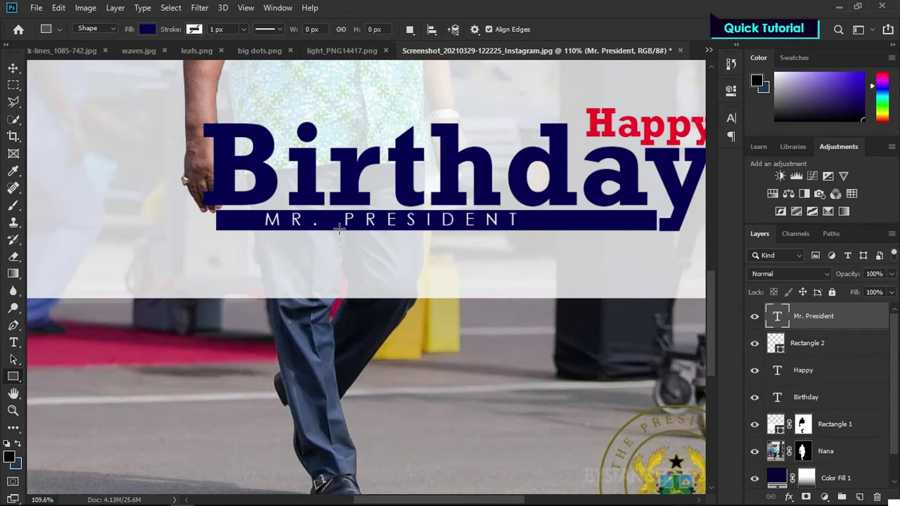
# Step: Shift the navy bar and MR. PRESIDENT together slightly
pyautogui.keyDown('shift'); pyautogui.click(809, 343); pyautogui.keyUp('shift')
pyautogui.press('v')
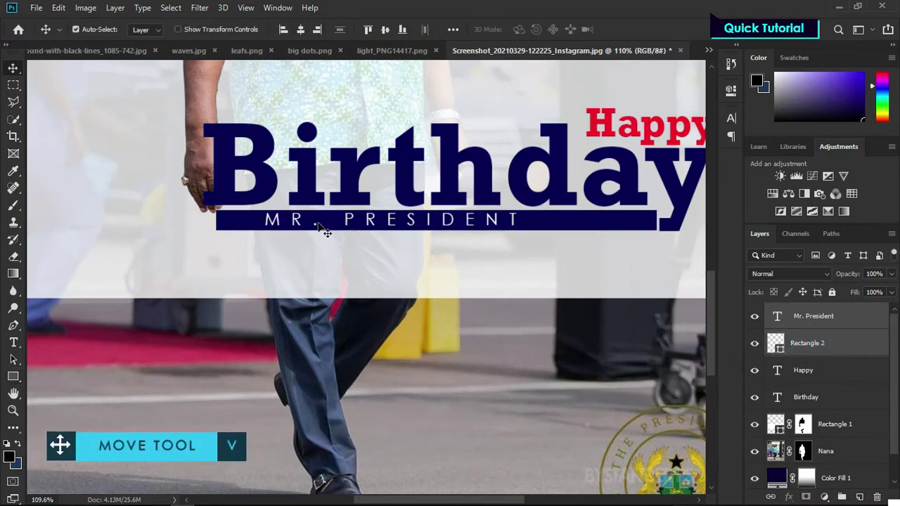
pyautogui.scroll(1, 245, 218)
pyautogui.moveTo(246, 217); pyautogui.dragTo(235, 220)
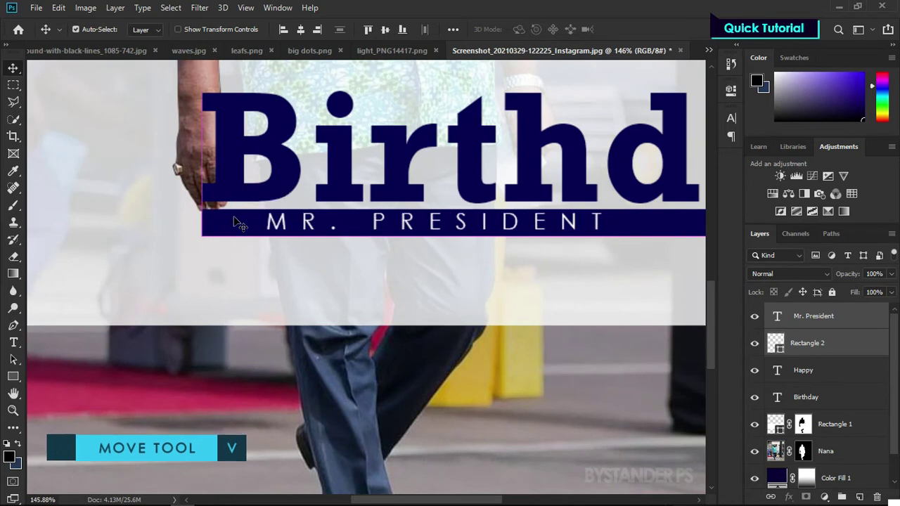
pyautogui.scroll(-2, 167, 213)
pyautogui.scroll(2, 458, 245)
pyautogui.scroll(1, 396, 213)
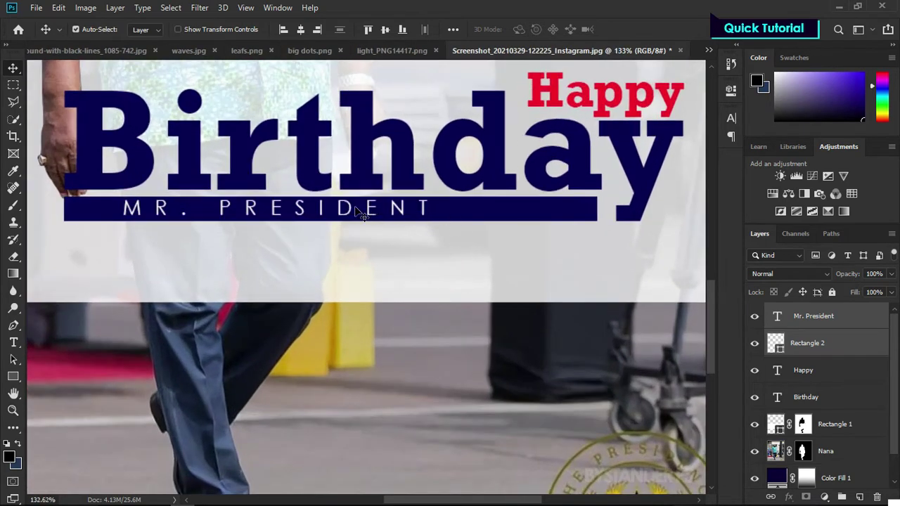
pyautogui.scroll(-2, 422, 220)
pyautogui.scroll(-2, 450, 253)
pyautogui.scroll(2, 355, 372)
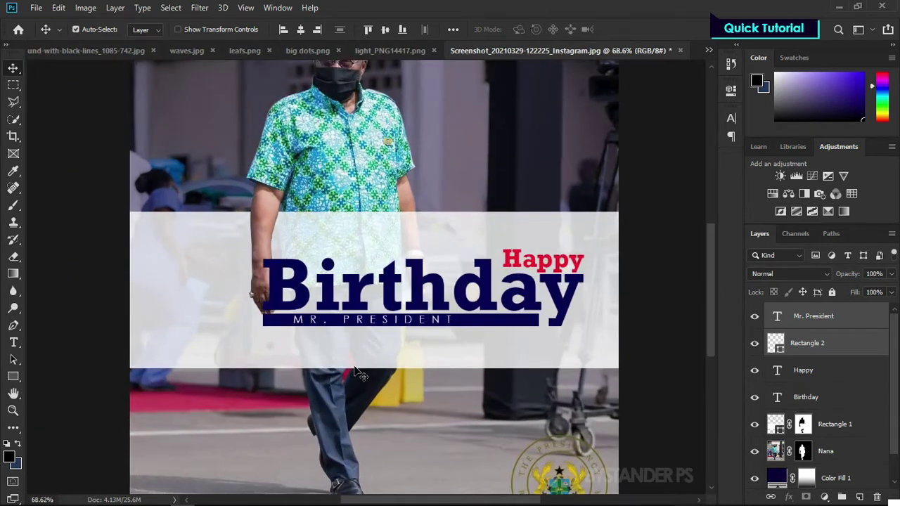
pyautogui.scroll(2, 466, 337)
pyautogui.scroll(-1, 336, 284)
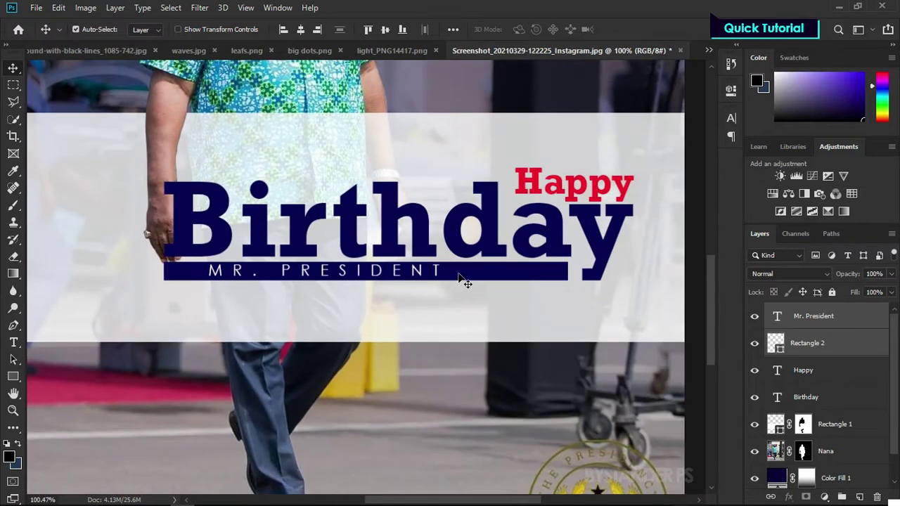
pyautogui.scroll(1, 462, 278)
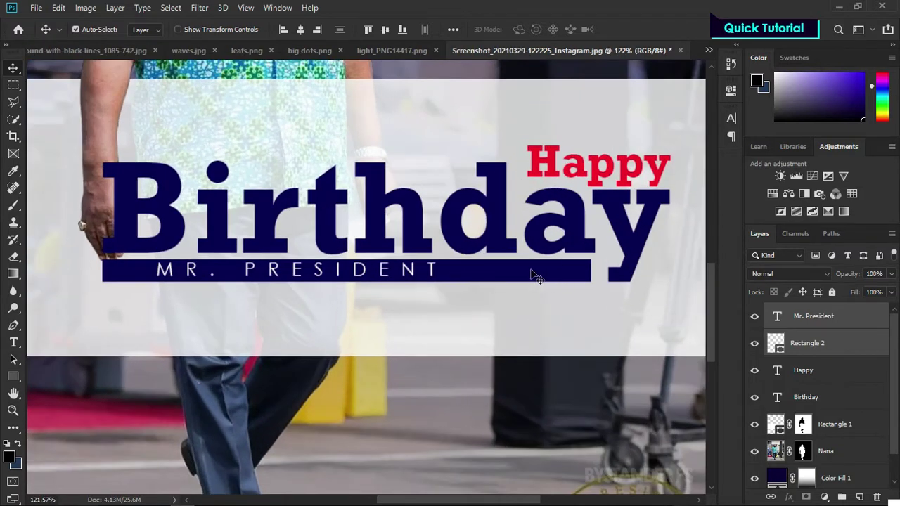
# Step: Stretch the navy bar to about 101% width, ending flush under Birthday
pyautogui.click(585, 268)
pyautogui.click(807, 344)
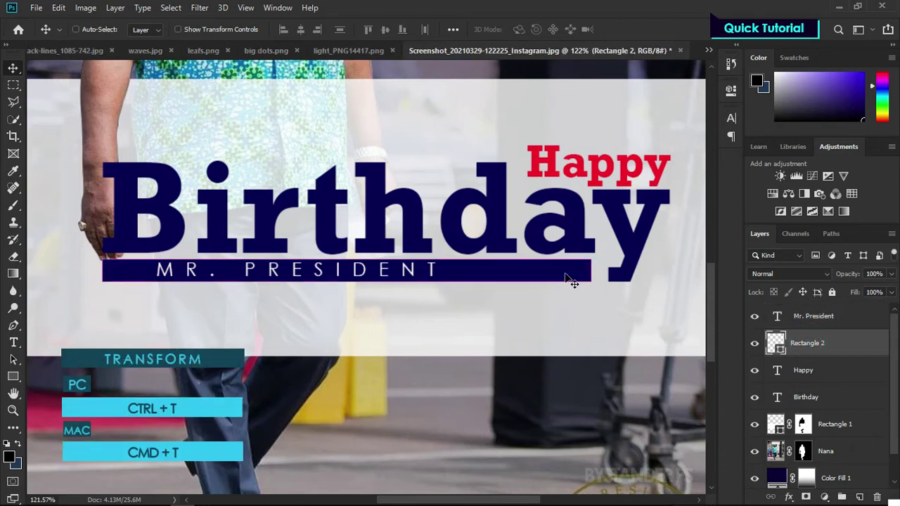
pyautogui.hotkey('ctrl', 't')
pyautogui.moveTo(592, 269); pyautogui.dragTo(595, 269)
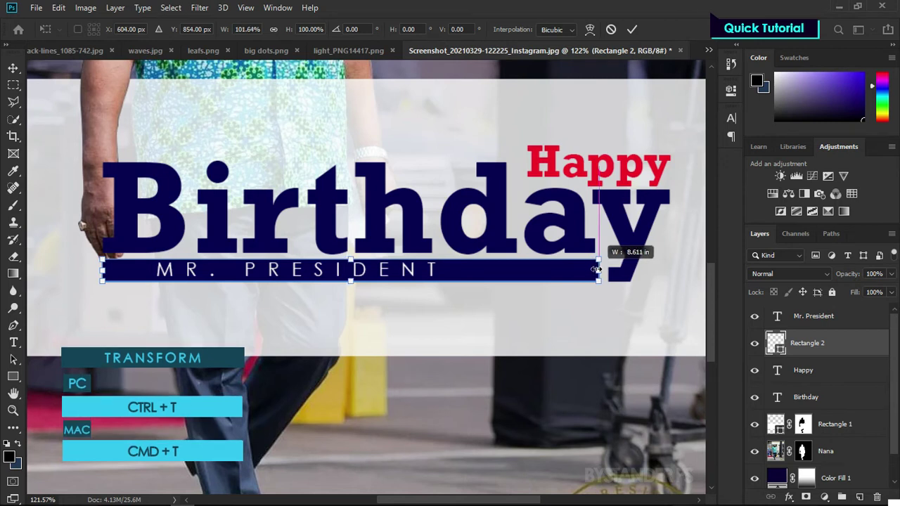
pyautogui.scroll(2, 594, 269)
pyautogui.scroll(4, 589, 277)
pyautogui.moveTo(600, 266); pyautogui.dragTo(607, 267)
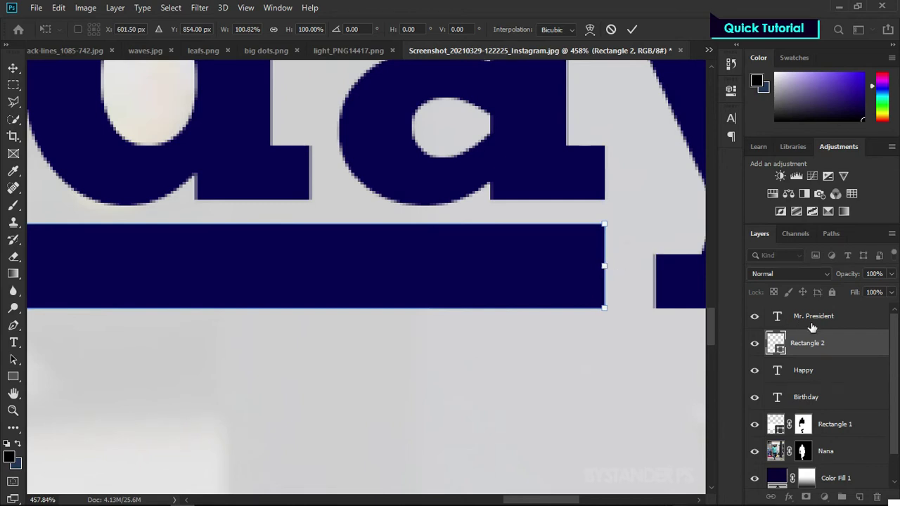
pyautogui.click(826, 342)
pyautogui.scroll(-3, 623, 175)
pyautogui.scroll(-3, 623, 175)
pyautogui.scroll(1, 304, 248)
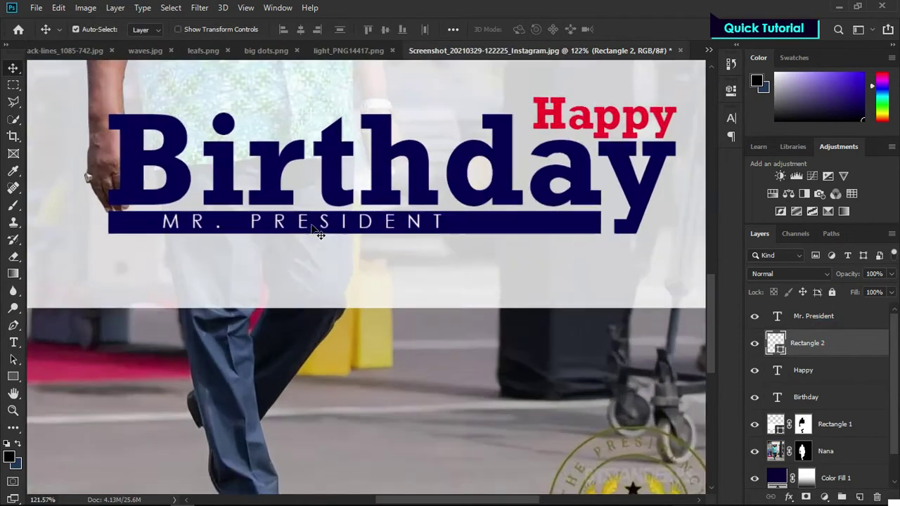
pyautogui.scroll(2, 315, 232)
pyautogui.click(326, 224)
# Step: Scale MR. PRESIDENT to about 95% and nudge it down slightly
pyautogui.scroll(-2, 328, 219)
pyautogui.hotkey('ctrl', 't')
pyautogui.moveTo(436, 229); pyautogui.dragTo(431, 232)
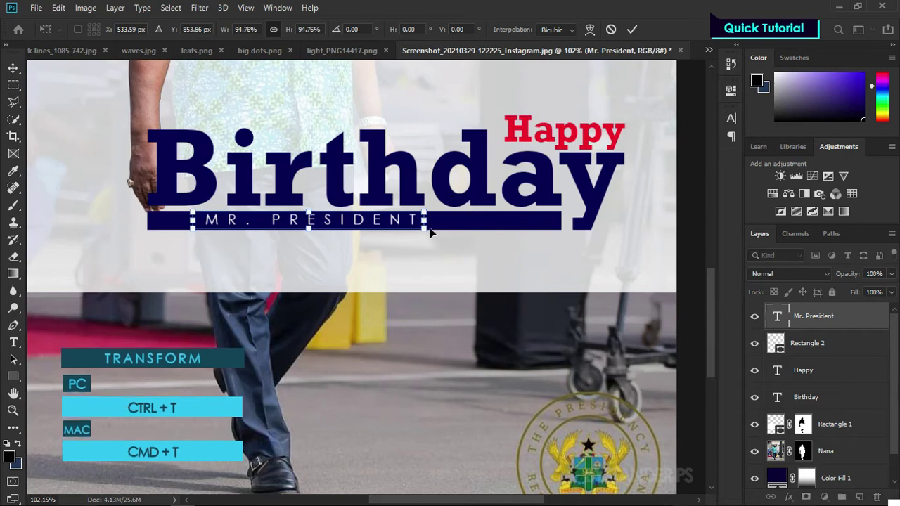
pyautogui.press('Return')
pyautogui.press('Down')
pyautogui.press('Down')
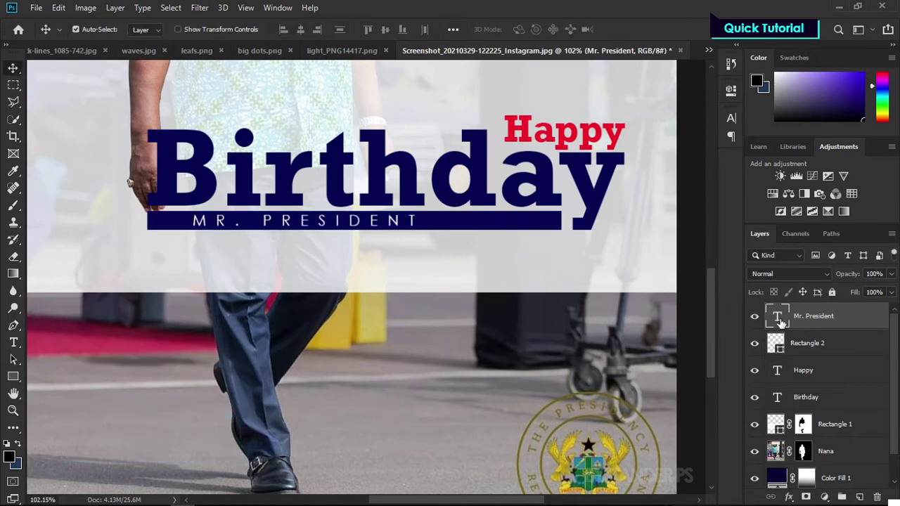
# Step: Widen the MR. PRESIDENT letter spacing in the Character panel
pyautogui.doubleClick(778, 317)
pyautogui.click(732, 118)
pyautogui.moveTo(658, 166); pyautogui.dragTo(680, 169)
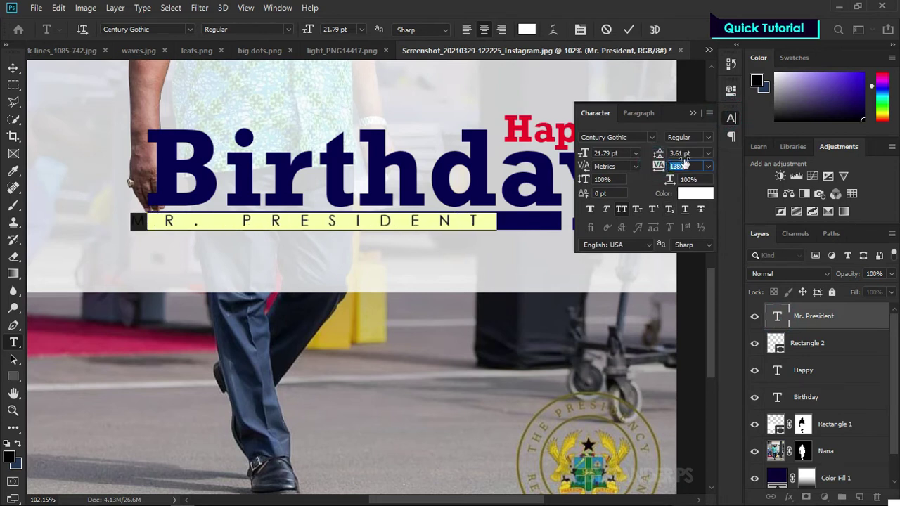
pyautogui.click(693, 113)
pyautogui.hotkey('ctrl', 'Return')
# Step: Nudge MR. PRESIDENT right so it sits centred inside the navy bar
pyautogui.press('v')
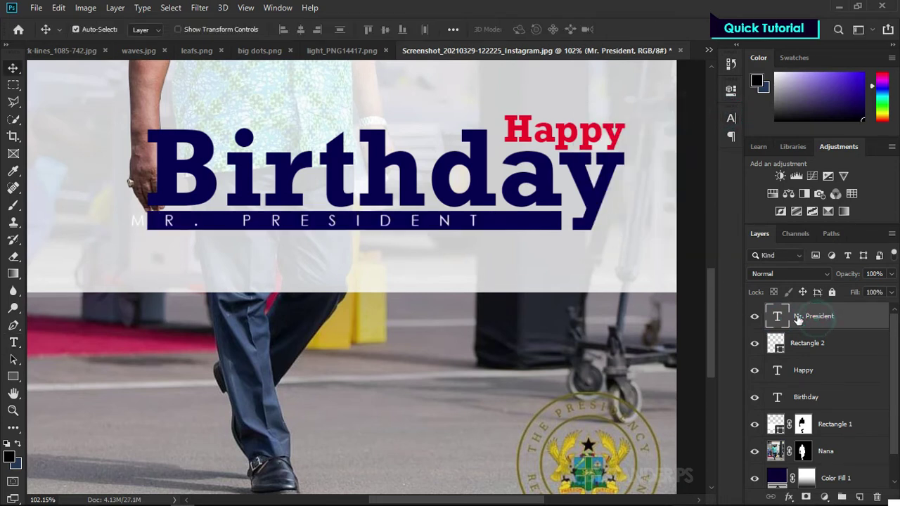
pyautogui.press('Right')
pyautogui.press('Right')
pyautogui.press('Right')
pyautogui.press('Right')
pyautogui.press('Right')
pyautogui.press('Right')
pyautogui.press('Right')
pyautogui.press('Right')
pyautogui.press('Right')
pyautogui.press('Right')
pyautogui.press('Right')
pyautogui.press('Right')
pyautogui.press('Right')
pyautogui.press('Right')
pyautogui.press('Right')
pyautogui.press('Right')
pyautogui.press('Right')
pyautogui.press('Right')
pyautogui.press('Right')
pyautogui.press('Right')
pyautogui.press('Right')
pyautogui.press('Right')
pyautogui.press('Right')
pyautogui.press('Right')
pyautogui.press('Right')
pyautogui.press('Right')
pyautogui.press('Right')
pyautogui.scroll(-1, 510, 261)
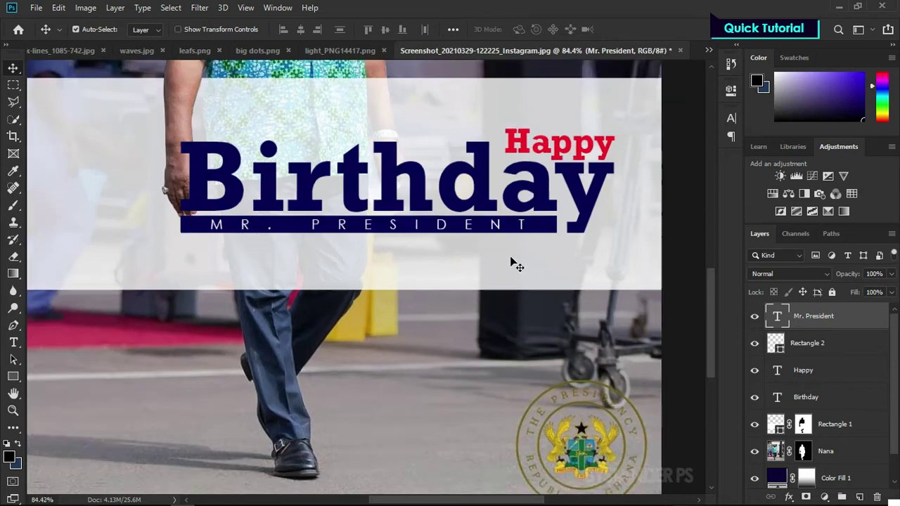
pyautogui.scroll(-4, 486, 281)
pyautogui.scroll(2, 374, 266)
pyautogui.scroll(-1, 315, 404)
pyautogui.scroll(5, 312, 358)
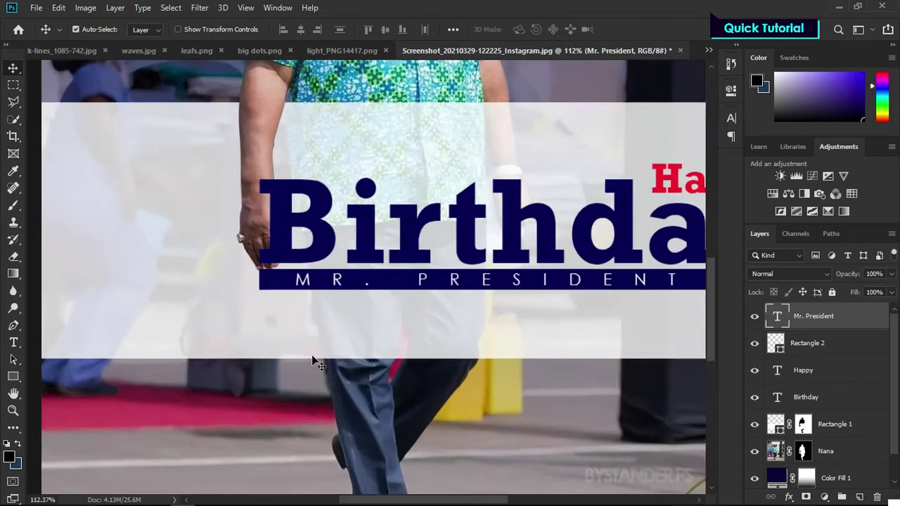
pyautogui.scroll(1, 296, 326)
pyautogui.scroll(-1, 199, 320)
pyautogui.scroll(-2, 200, 319)
pyautogui.scroll(-1, 211, 321)
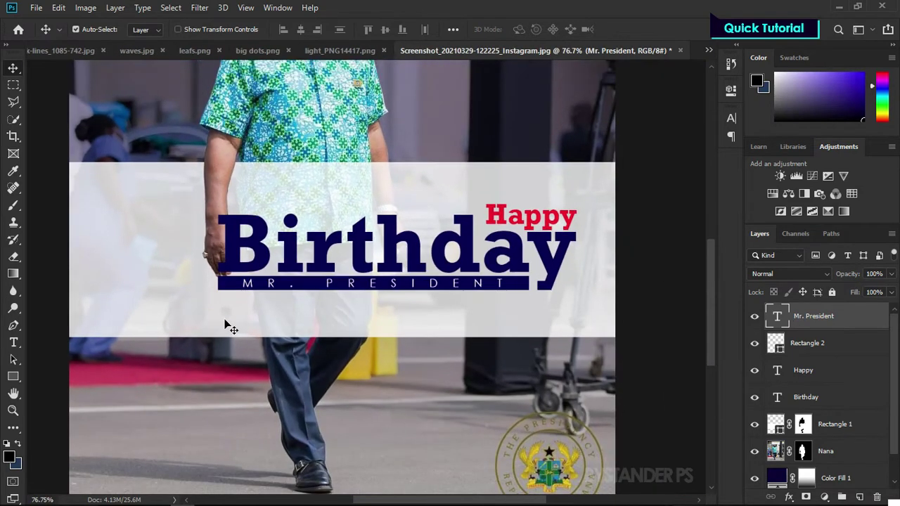
pyautogui.scroll(-2, 295, 309)
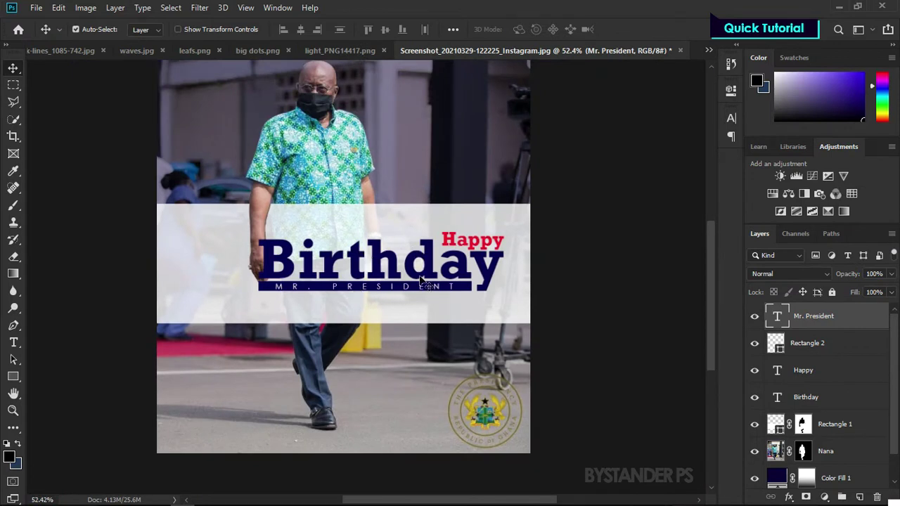
pyautogui.scroll(-2, 383, 366)
pyautogui.scroll(1, 370, 320)
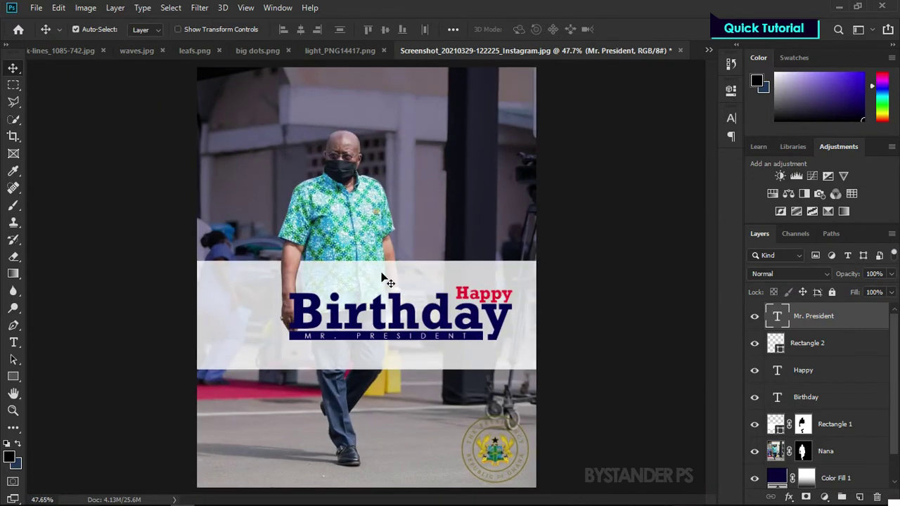
pyautogui.scroll(2, 368, 416)
pyautogui.scroll(1, 311, 305)
pyautogui.scroll(1, 284, 315)
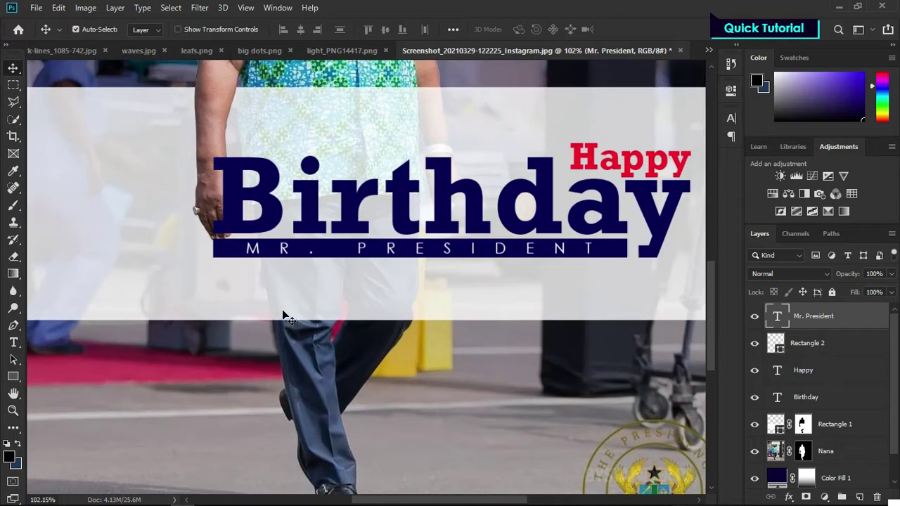
# Step: Add a new text layer with letter spacing 0 and All Caps turned off
pyautogui.click(14, 343)
pyautogui.click(226, 282)
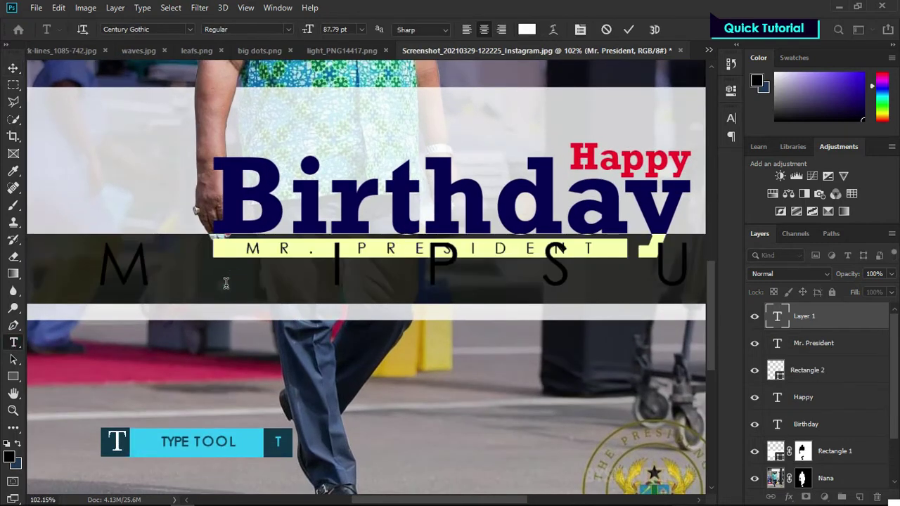
pyautogui.click(732, 118)
pyautogui.click(707, 166)
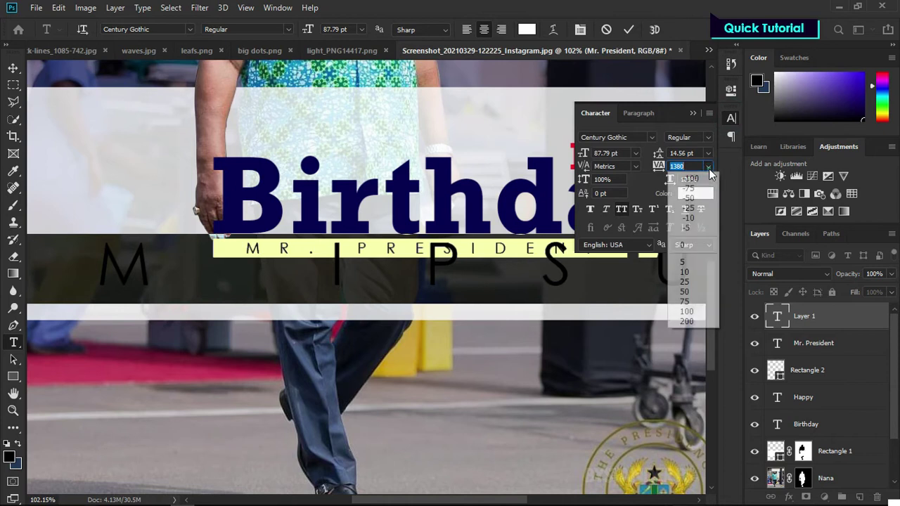
pyautogui.click(688, 244)
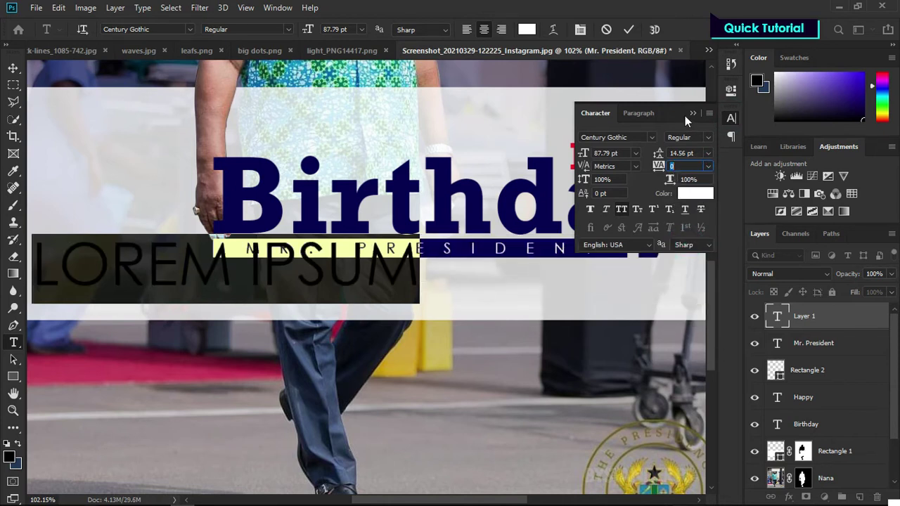
pyautogui.click(621, 209)
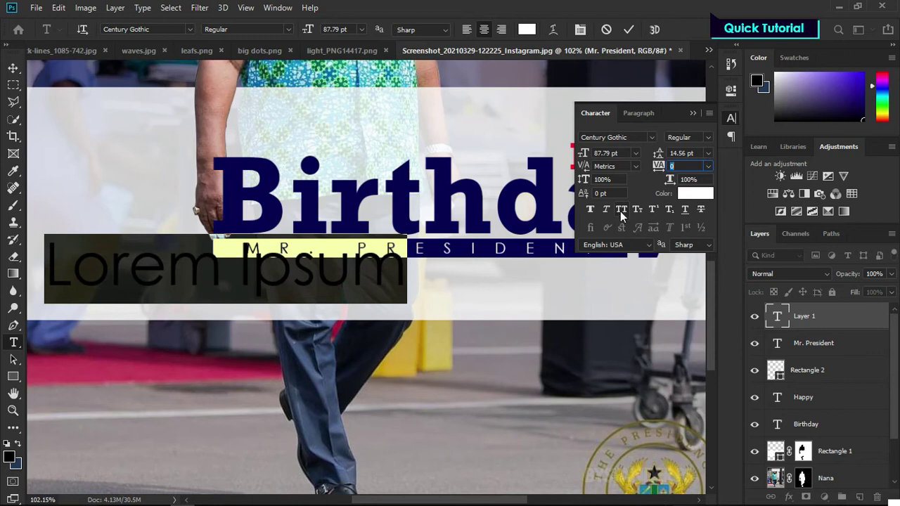
pyautogui.click(693, 112)
# Step: Place the text beneath the MR. PRESIDENT bar at 60.79 pt and type the president's full name
pyautogui.scroll(-3, 550, 240)
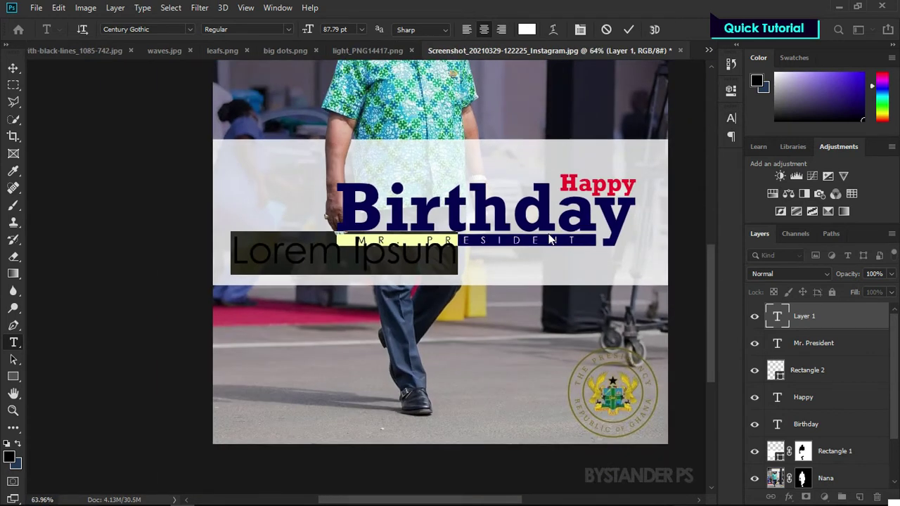
pyautogui.moveTo(460, 283); pyautogui.dragTo(556, 291)
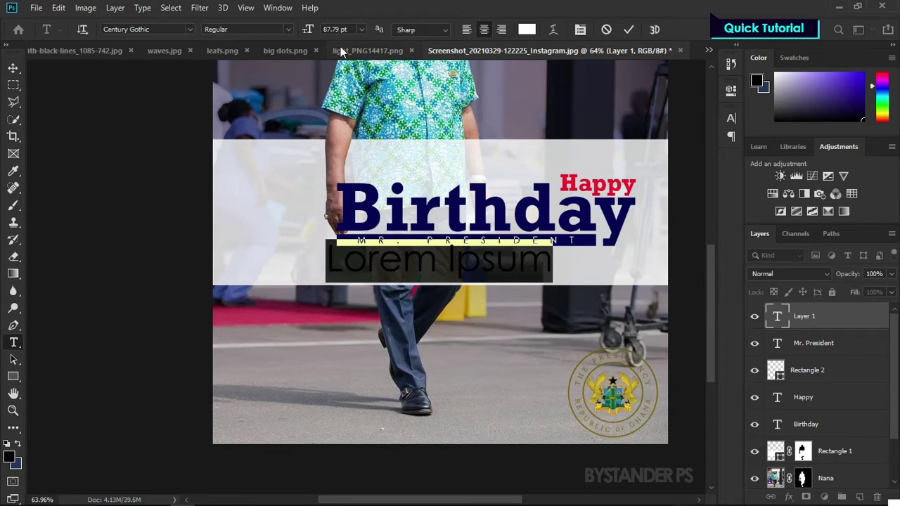
pyautogui.moveTo(307, 33); pyautogui.dragTo(288, 28)
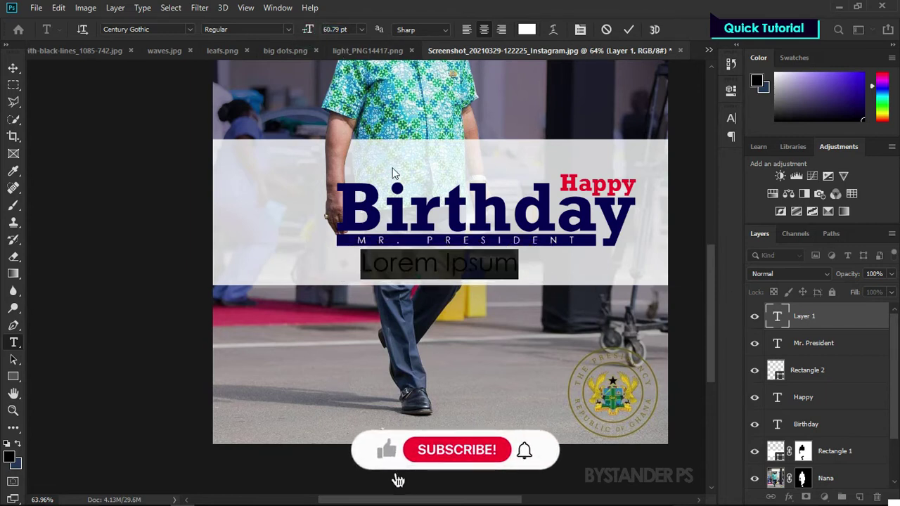
pyautogui.write('Nana')
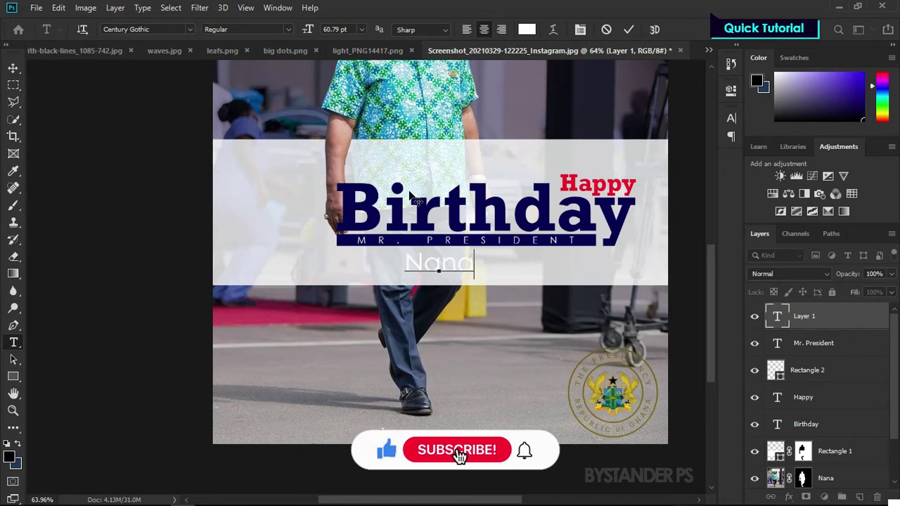
pyautogui.write(' Addo Dankwa Akufo-Addo')
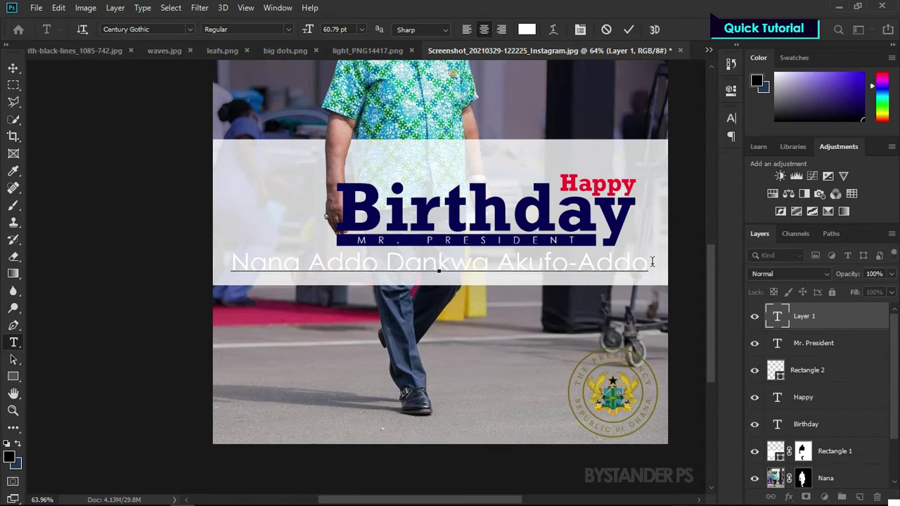
# Step: Delete the middle names and colour the name line with the red of 'Happy'
pyautogui.moveTo(487, 262); pyautogui.dragTo(315, 263)
pyautogui.press('BackSpace')
pyautogui.moveTo(559, 261); pyautogui.dragTo(320, 262)
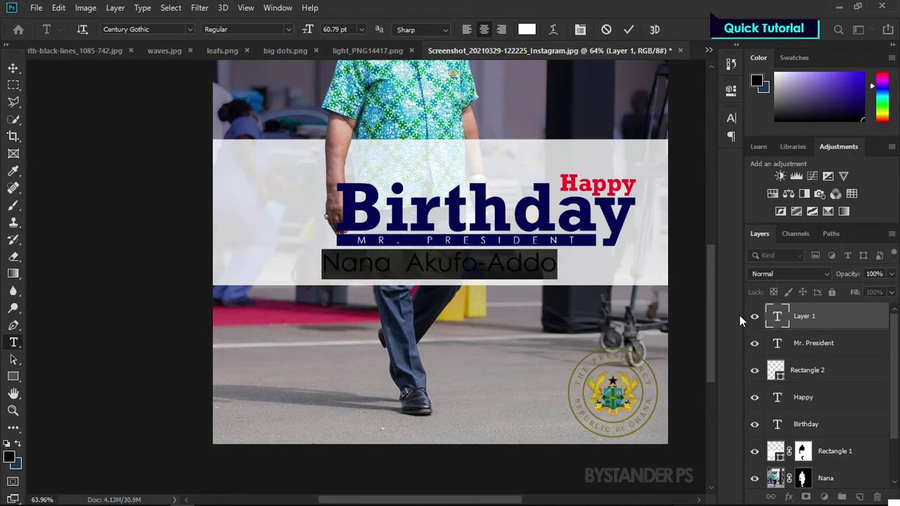
pyautogui.click(525, 33)
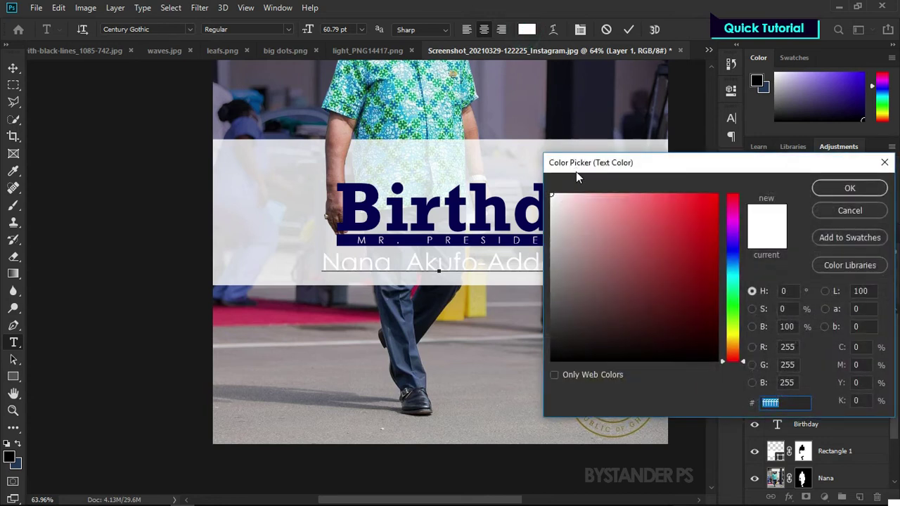
pyautogui.click(576, 176)
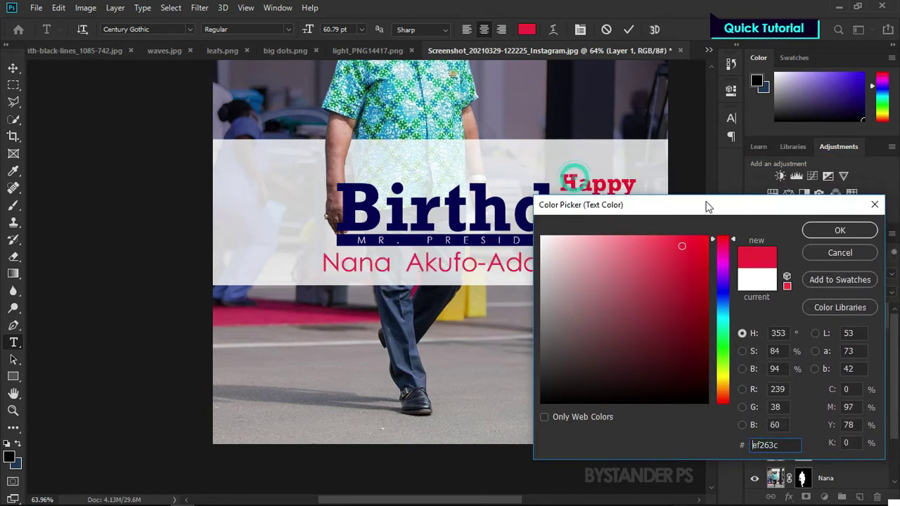
pyautogui.click(822, 229)
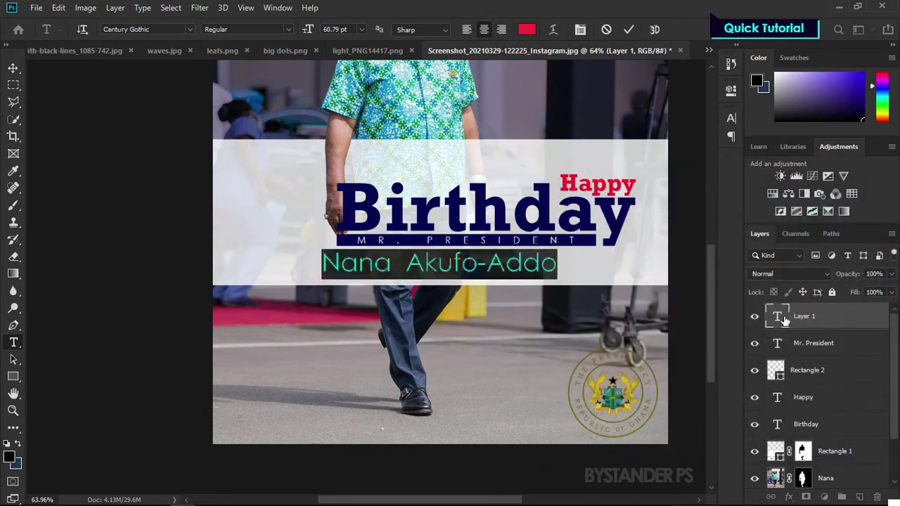
pyautogui.click(785, 318)
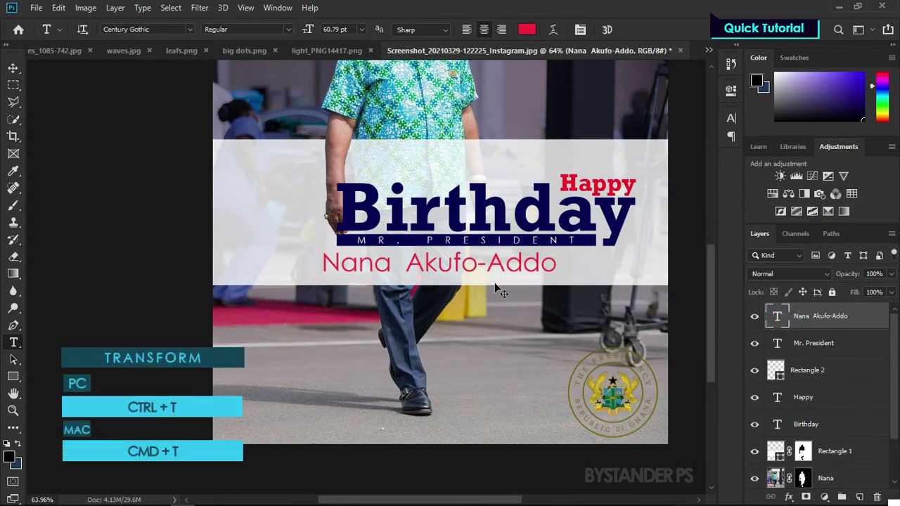
# Step: Scale the name line down to about 53% beneath the navy bar, then switch to the Move tool
pyautogui.hotkey('ctrl', 't')
pyautogui.moveTo(557, 278)
pyautogui.mouseDown()
pyautogui.moveTo(467, 265)
pyautogui.moveTo(529, 261)
pyautogui.mouseUp()
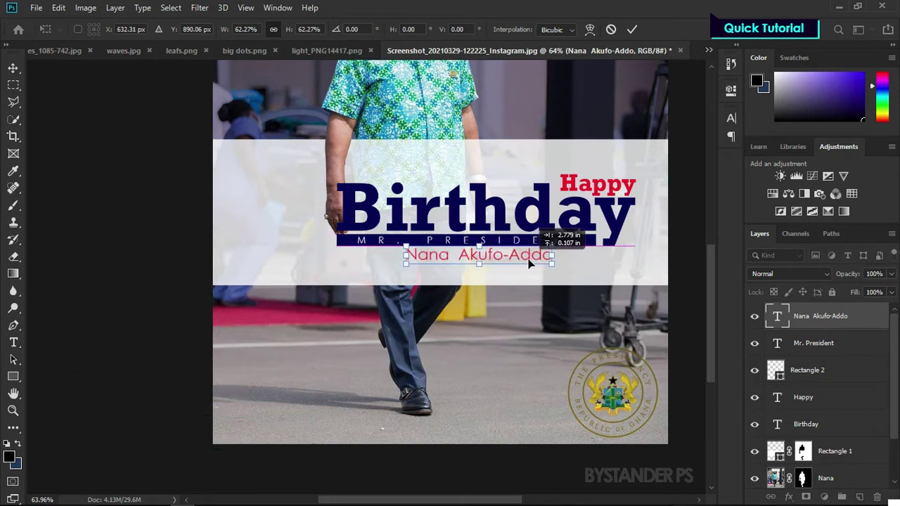
pyautogui.scroll(3, 454, 256)
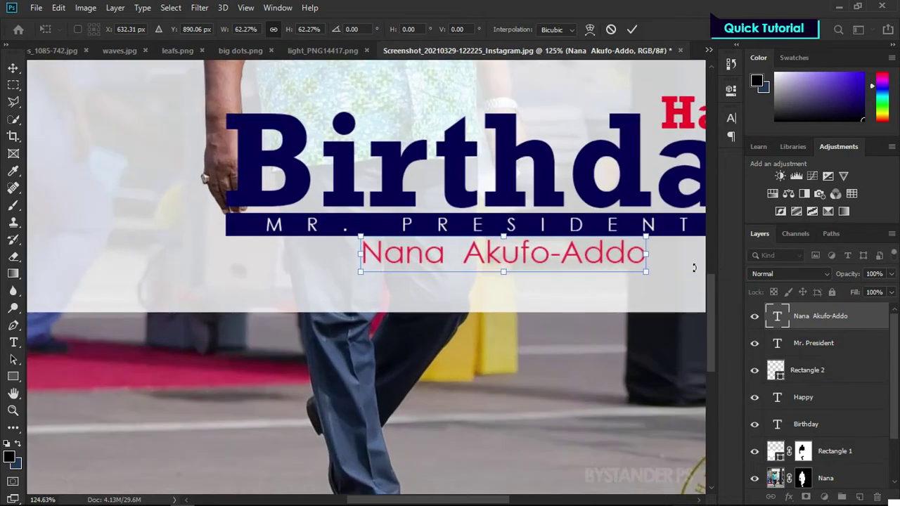
pyautogui.moveTo(646, 270); pyautogui.dragTo(593, 262)
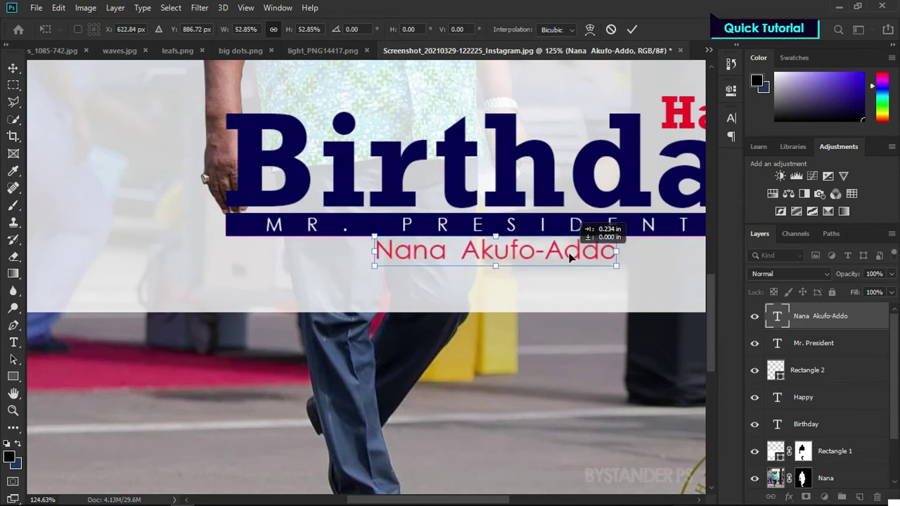
pyautogui.press('Return')
pyautogui.scroll(-3, 458, 292)
pyautogui.scroll(1, 450, 304)
pyautogui.scroll(1, 451, 305)
pyautogui.scroll(1, 451, 304)
pyautogui.scroll(1, 457, 299)
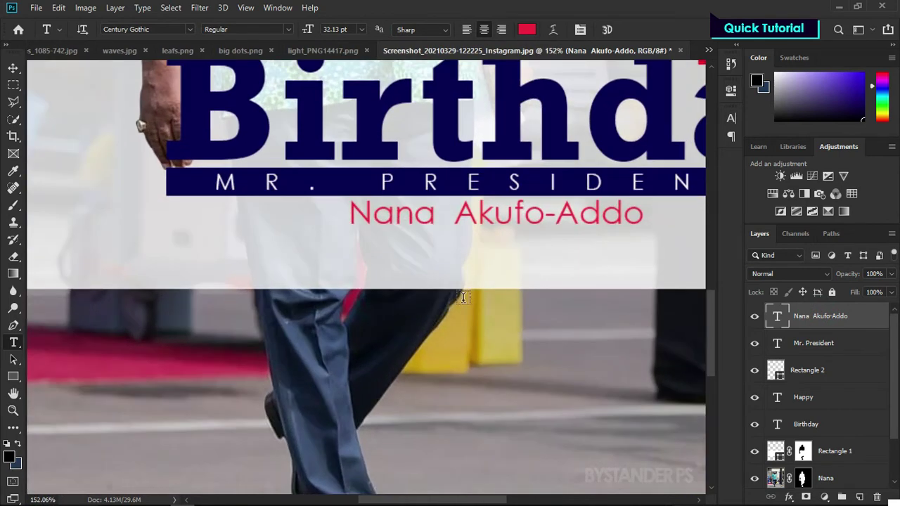
pyautogui.scroll(-1, 484, 302)
pyautogui.press('v')
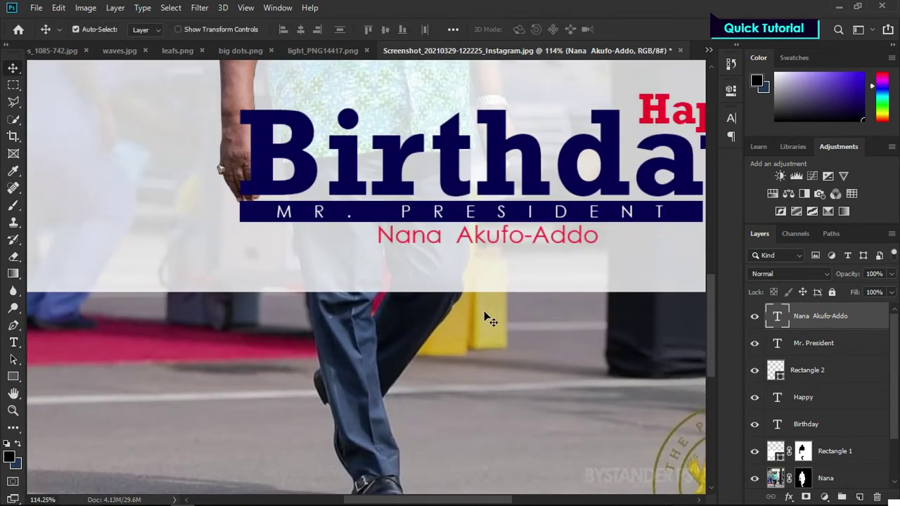
pyautogui.scroll(-3, 511, 304)
pyautogui.scroll(-1, 512, 310)
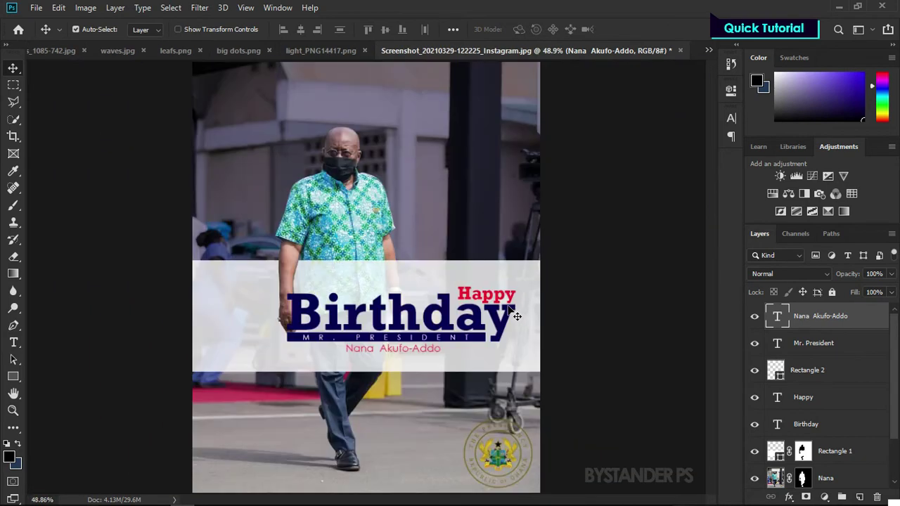
pyautogui.scroll(1, 350, 344)
# Step: Set the name line's font style to Bold
pyautogui.doubleClick(778, 317)
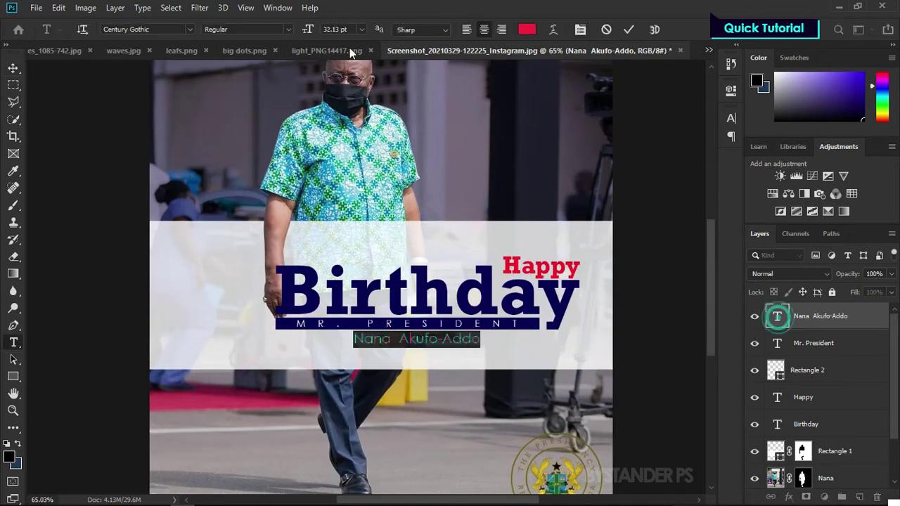
pyautogui.click(290, 29)
pyautogui.click(267, 63)
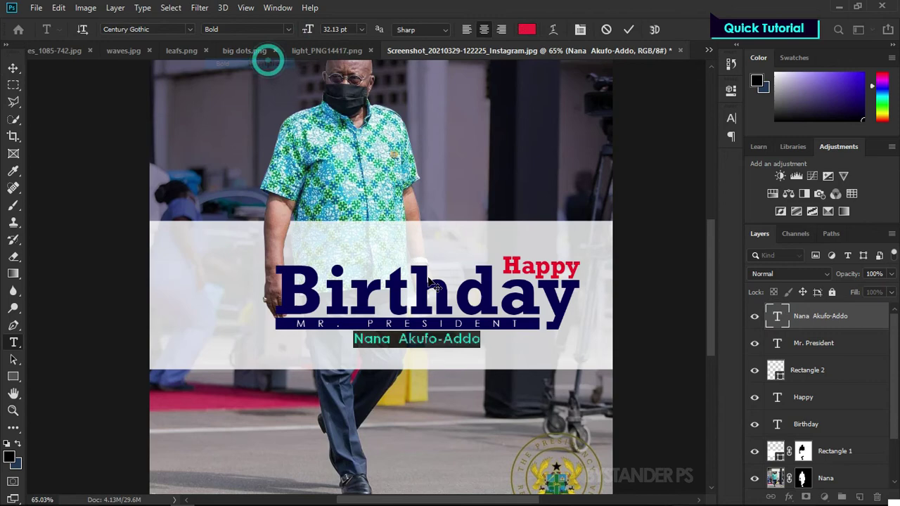
pyautogui.click(778, 318)
pyautogui.press('v')
pyautogui.scroll(3, 379, 352)
pyautogui.scroll(-1, 392, 330)
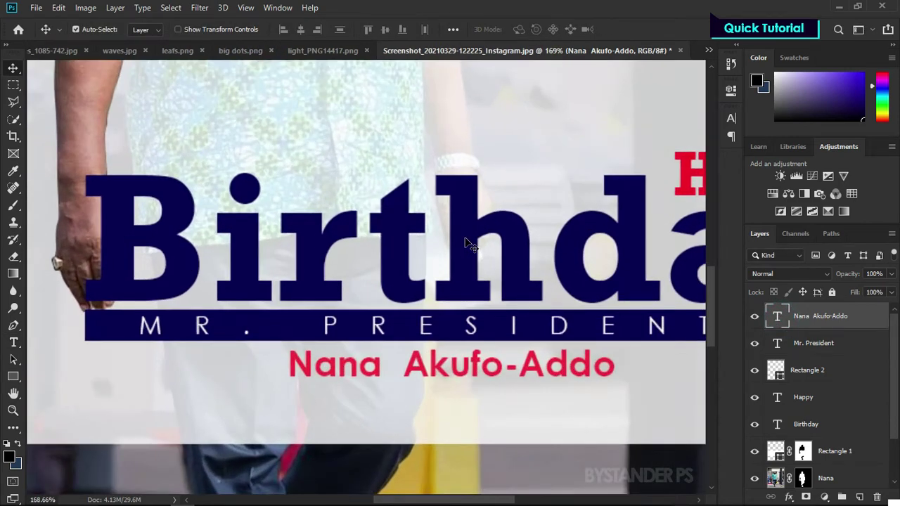
pyautogui.scroll(-1, 451, 317)
pyautogui.scroll(-1, 504, 310)
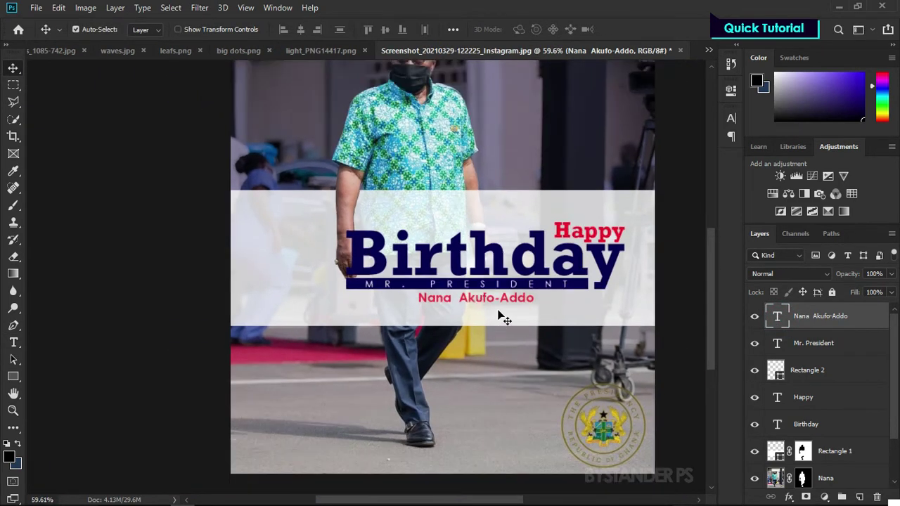
pyautogui.scroll(1, 501, 313)
# Step: Add a dash before and after the name
pyautogui.doubleClick(787, 320)
pyautogui.click(543, 296)
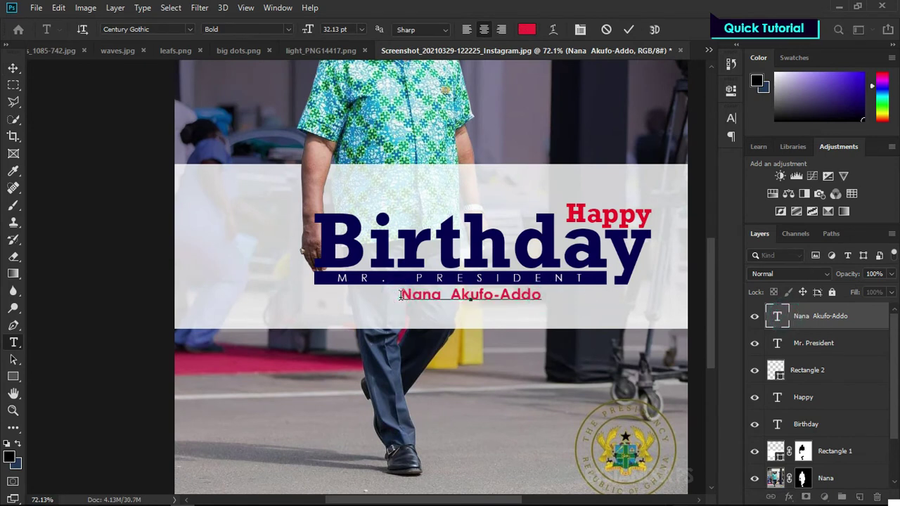
pyautogui.click(548, 296)
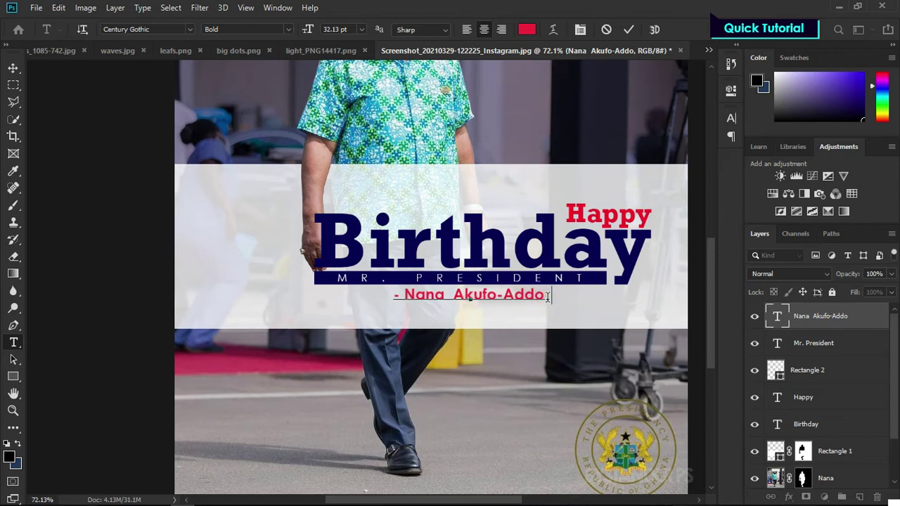
pyautogui.write('-')
pyautogui.click(14, 68)
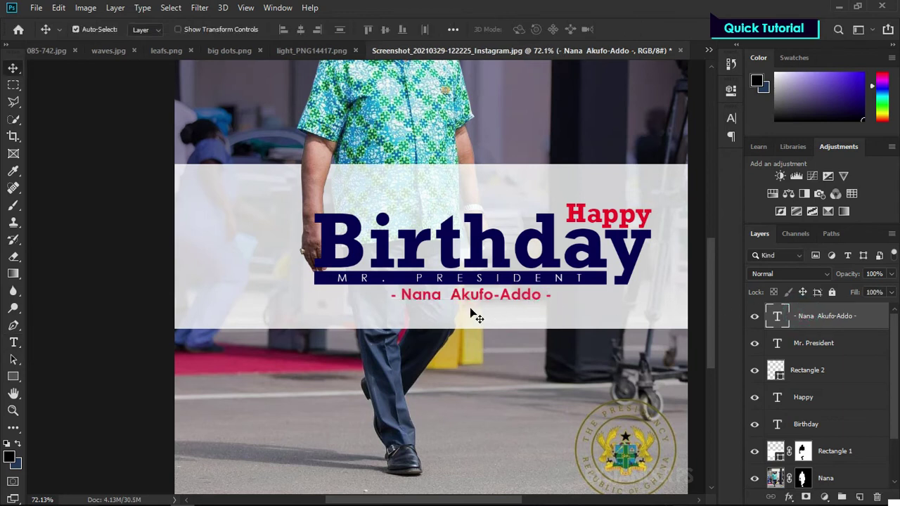
pyautogui.scroll(-5, 470, 307)
# Step: Select the Rectangle 1 layer and switch to the Ellipse Tool
pyautogui.click(470, 318)
pyautogui.scroll(3, 470, 318)
pyautogui.scroll(-1, 423, 284)
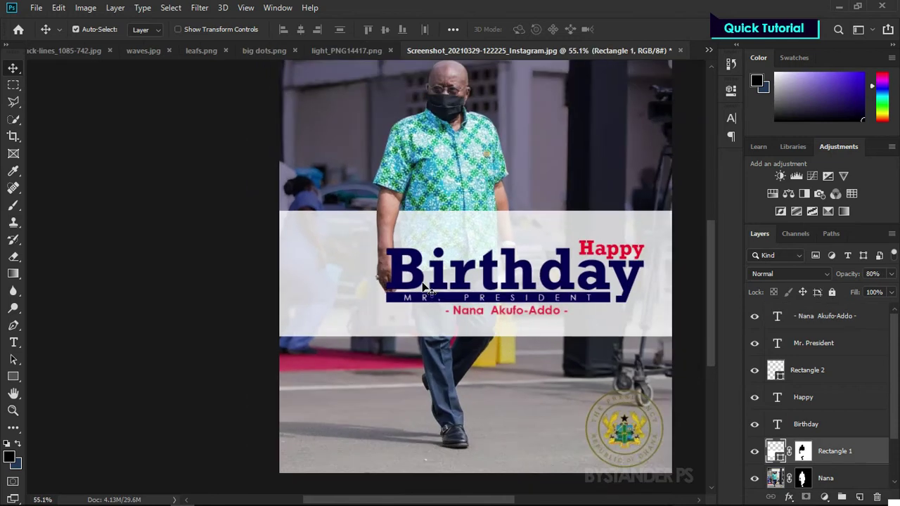
pyautogui.scroll(-2, 260, 295)
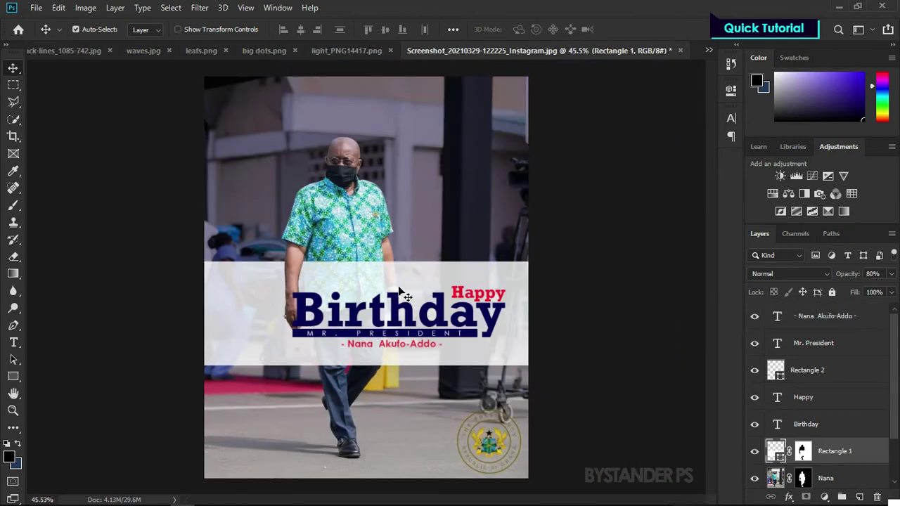
pyautogui.scroll(-1, 401, 295)
pyautogui.scroll(-1, 448, 386)
pyautogui.scroll(2, 368, 394)
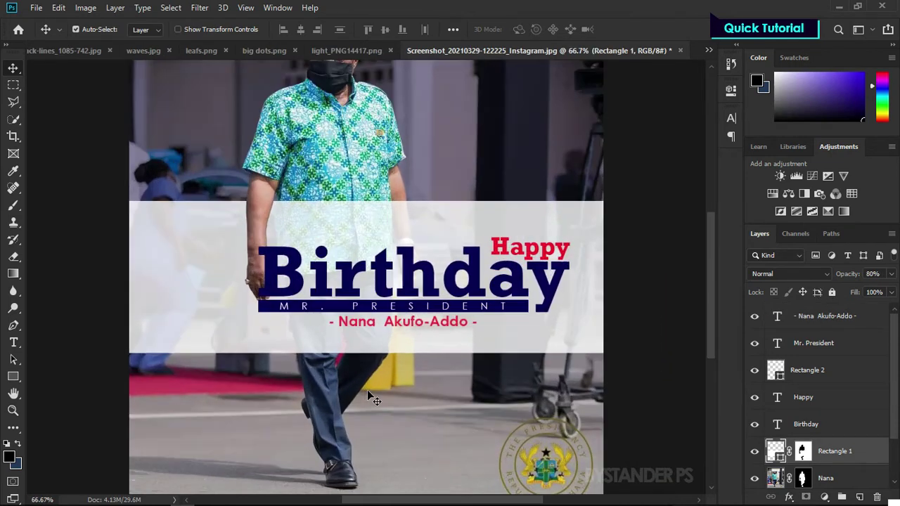
pyautogui.scroll(-1, 518, 316)
pyautogui.scroll(3, 458, 420)
pyautogui.scroll(-2, 458, 420)
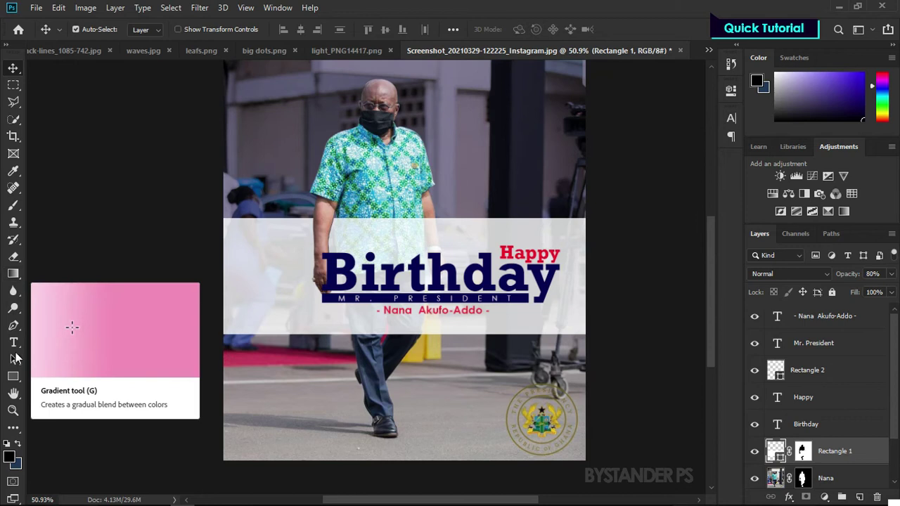
pyautogui.click(13, 376)
pyautogui.rightClick(13, 377)
pyautogui.click(52, 401)
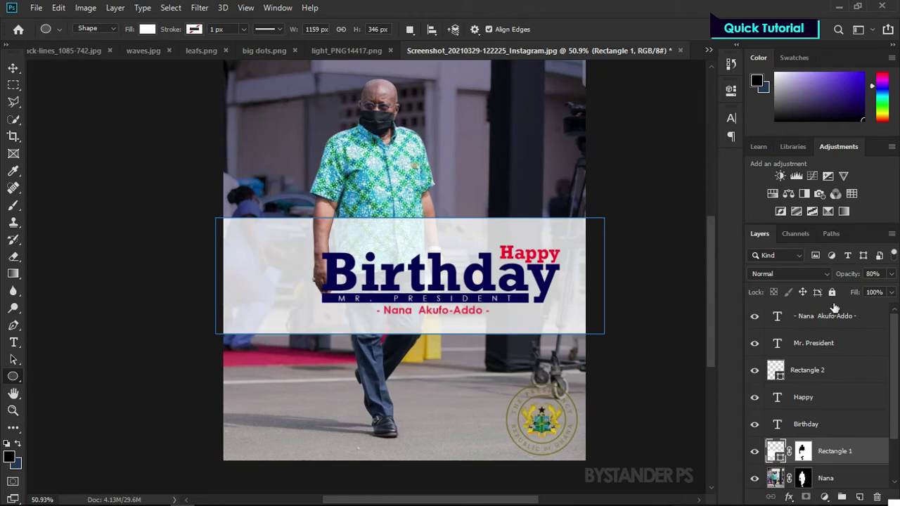
# Step: Draw a green-filled 443 × 443 px circle at the flyer's lower right and shift it further right
pyautogui.click(834, 318)
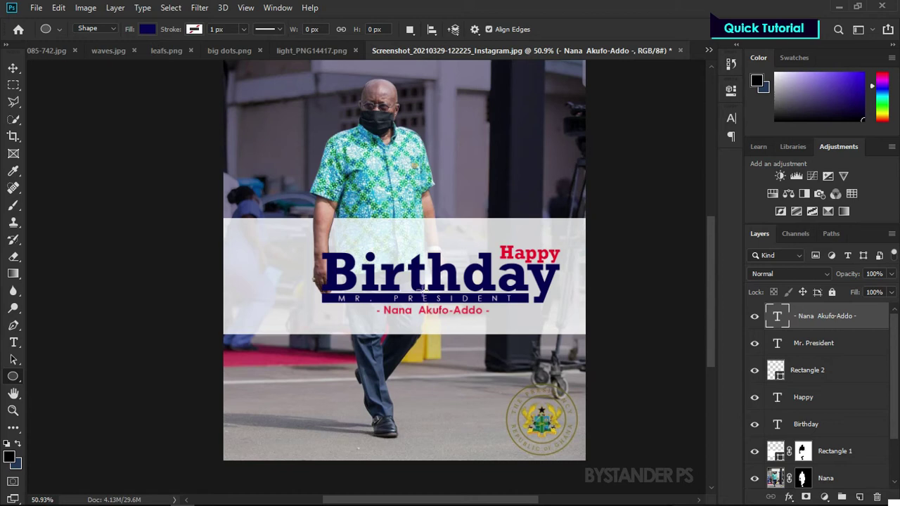
pyautogui.click(145, 30)
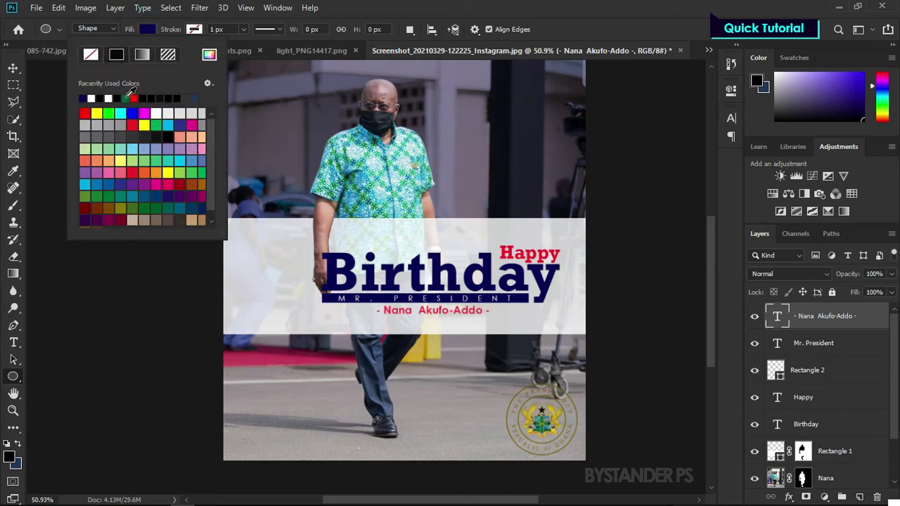
pyautogui.click(126, 98)
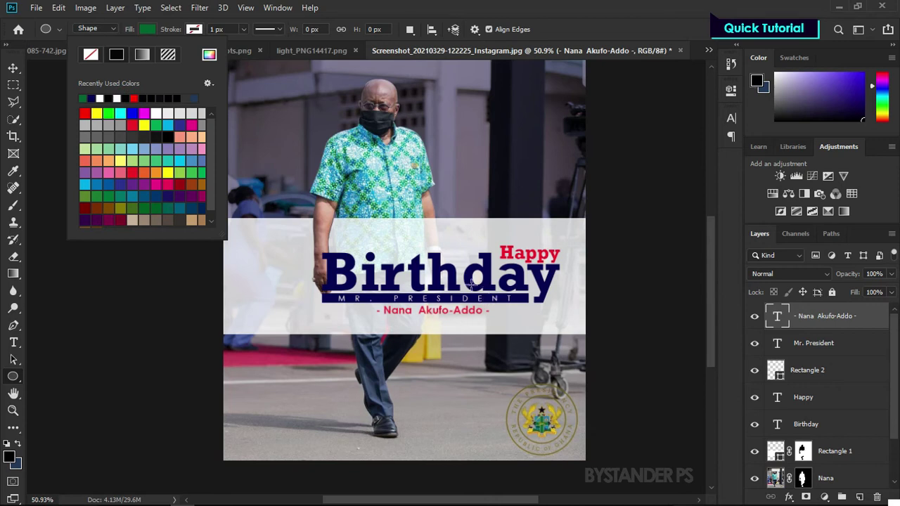
pyautogui.click(437, 287)
pyautogui.moveTo(437, 287); pyautogui.dragTo(602, 436)
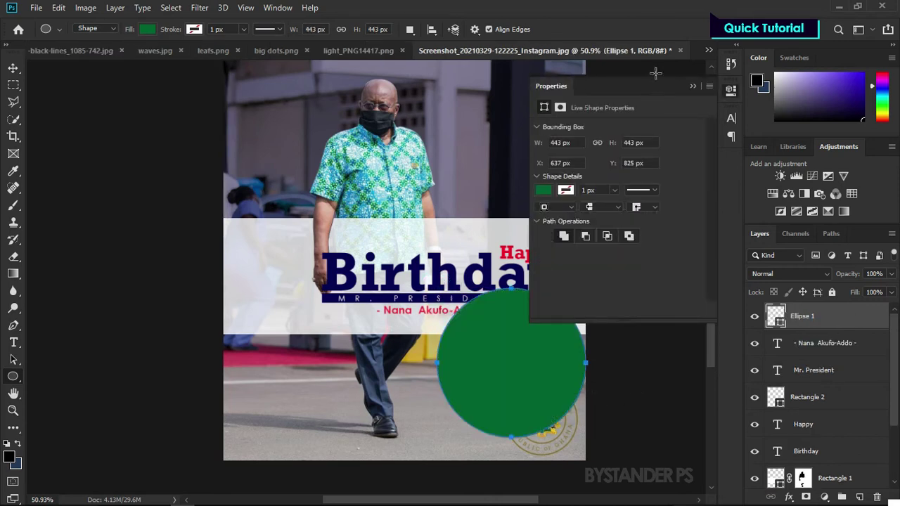
pyautogui.click(691, 86)
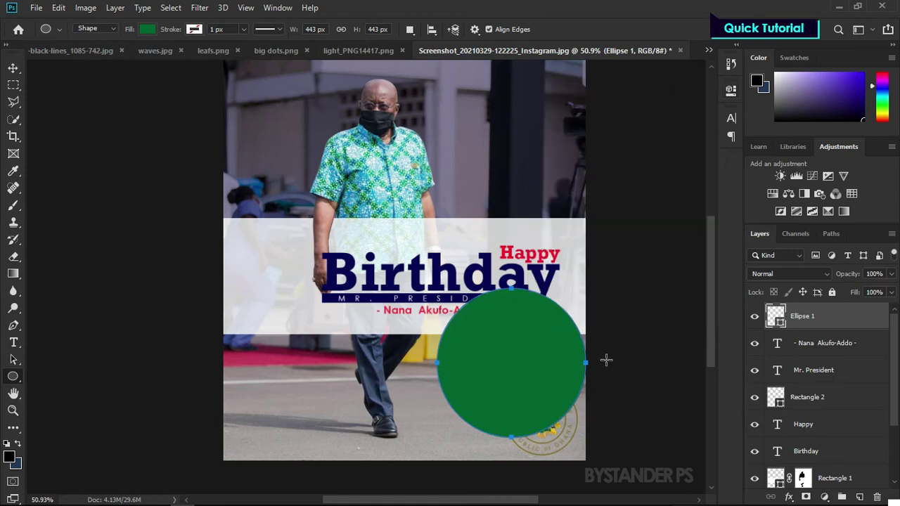
pyautogui.press('v')
pyautogui.moveTo(542, 360)
pyautogui.mouseDown()
pyautogui.moveTo(617, 360)
pyautogui.moveTo(597, 369)
pyautogui.moveTo(594, 362)
pyautogui.mouseUp()
# Step: Enlarge the green circle to about 116%, nudge it down-right, and move its layer below Birthday
pyautogui.scroll(-2, 436, 310)
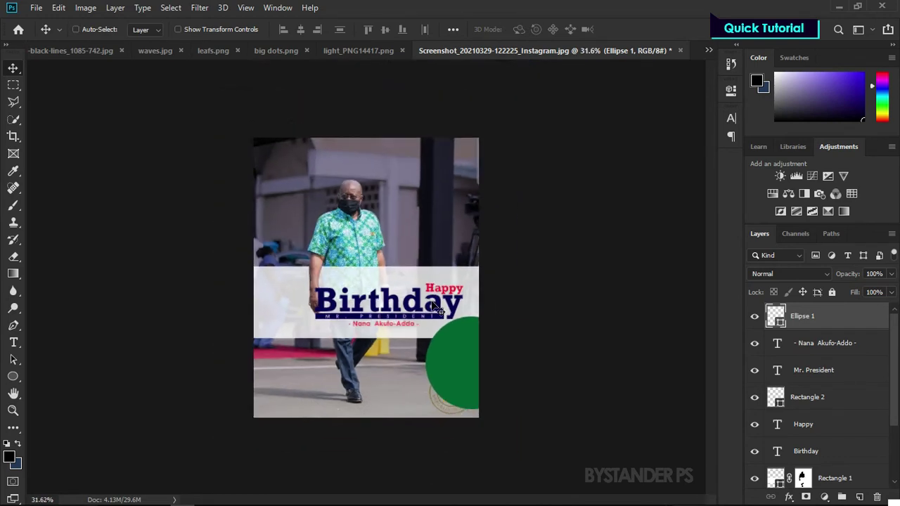
pyautogui.hotkey('ctrl', 't')
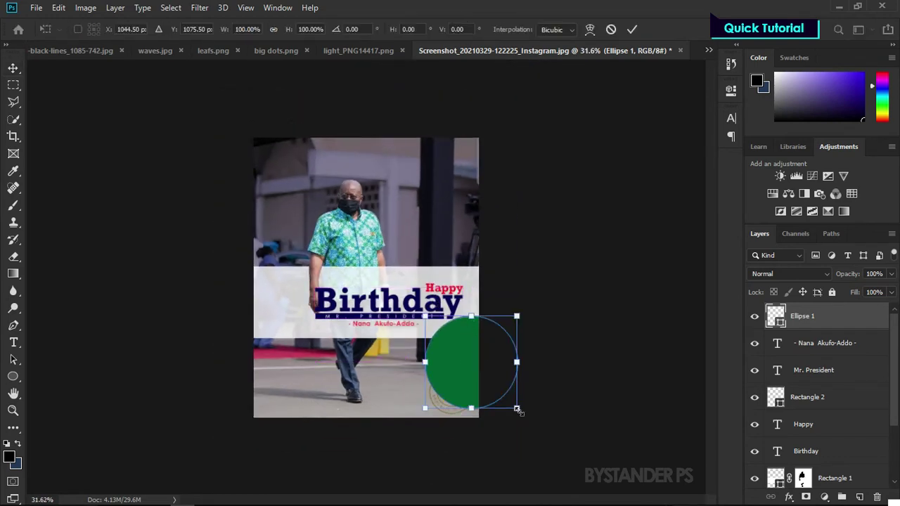
pyautogui.moveTo(517, 408); pyautogui.dragTo(525, 416)
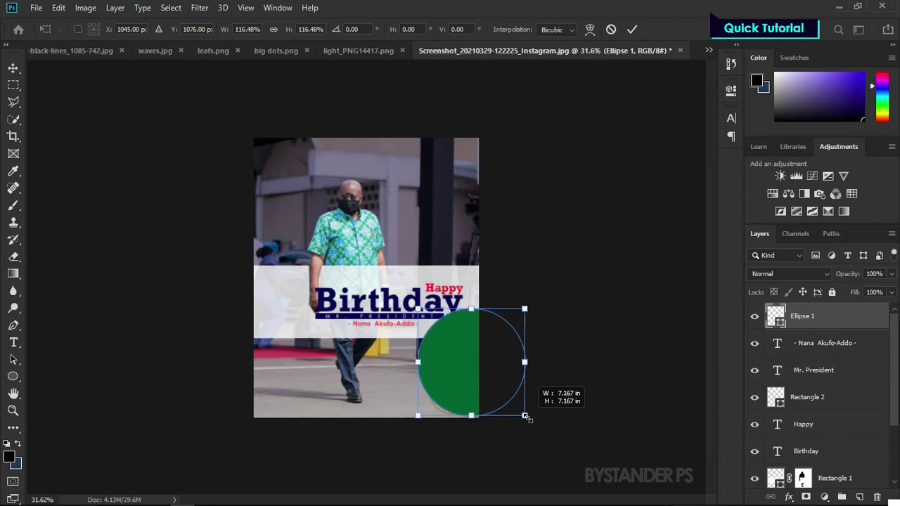
pyautogui.moveTo(457, 349); pyautogui.dragTo(474, 368)
pyautogui.press('Return')
pyautogui.scroll(2, 534, 338)
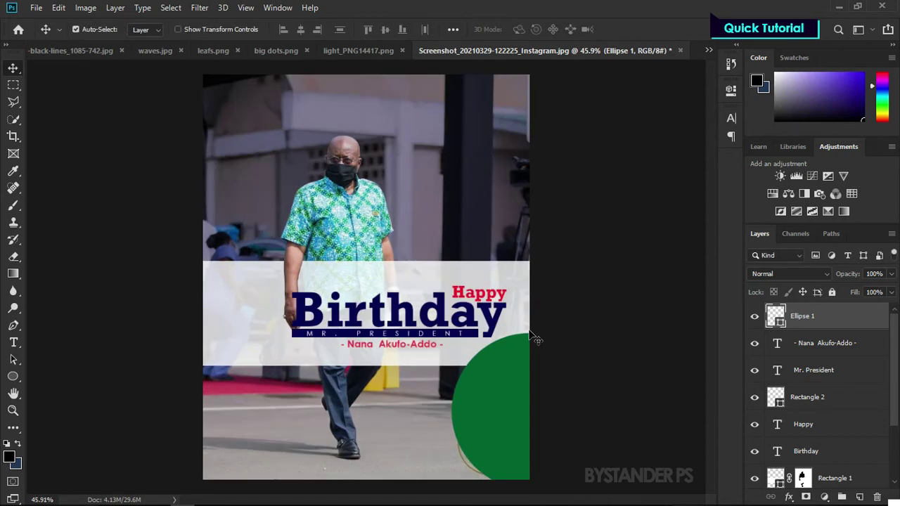
pyautogui.scroll(2, 503, 342)
pyautogui.scroll(-1, 379, 282)
pyautogui.scroll(1, 282, 224)
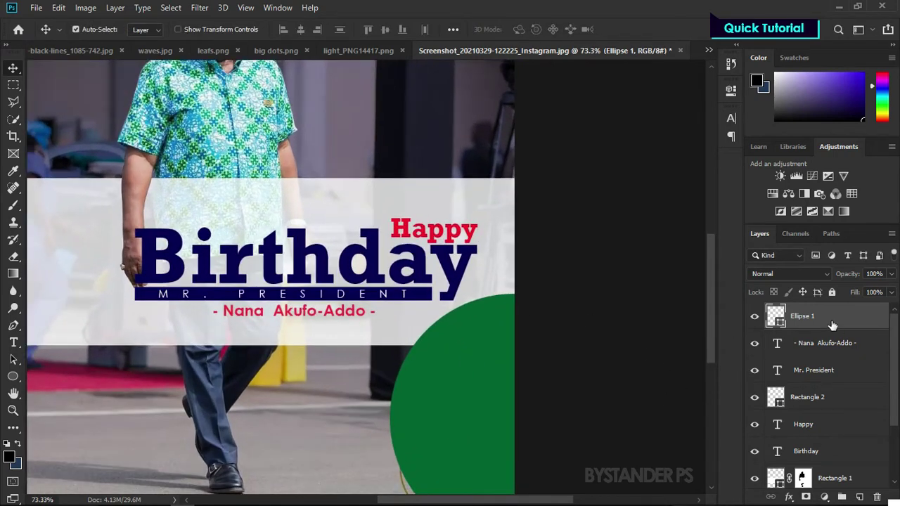
pyautogui.moveTo(826, 324); pyautogui.dragTo(830, 417)
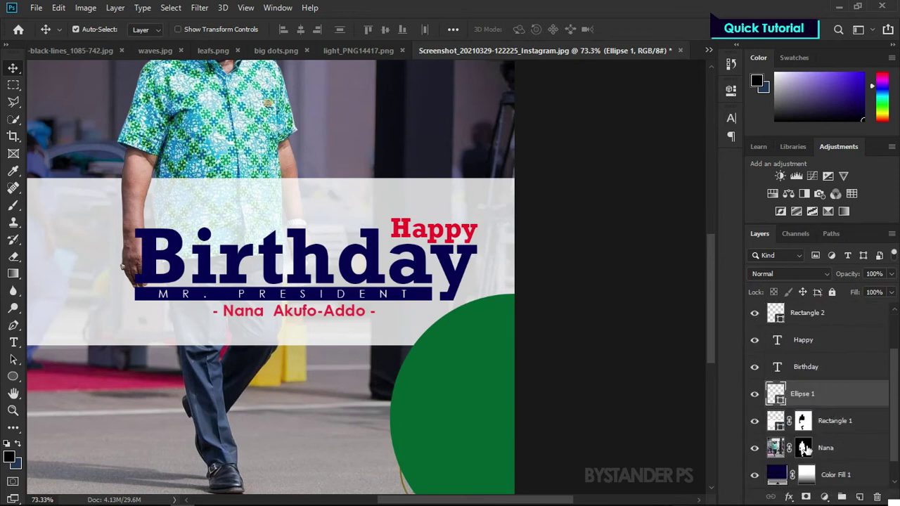
# Step: Duplicate the green circle, recolour the copy bright yellow, and offset it right
pyautogui.click(751, 421)
pyautogui.hotkey('ctrl', 'j')
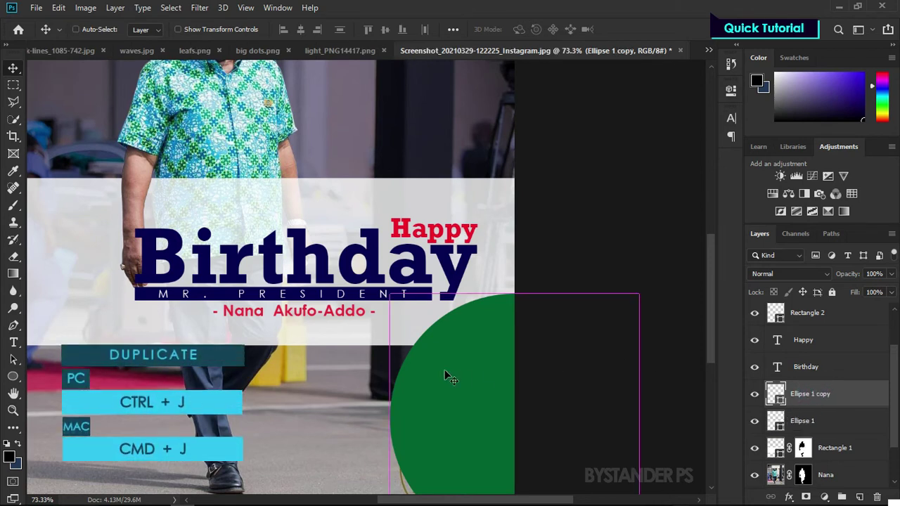
pyautogui.doubleClick(775, 397)
pyautogui.moveTo(725, 337); pyautogui.dragTo(725, 375)
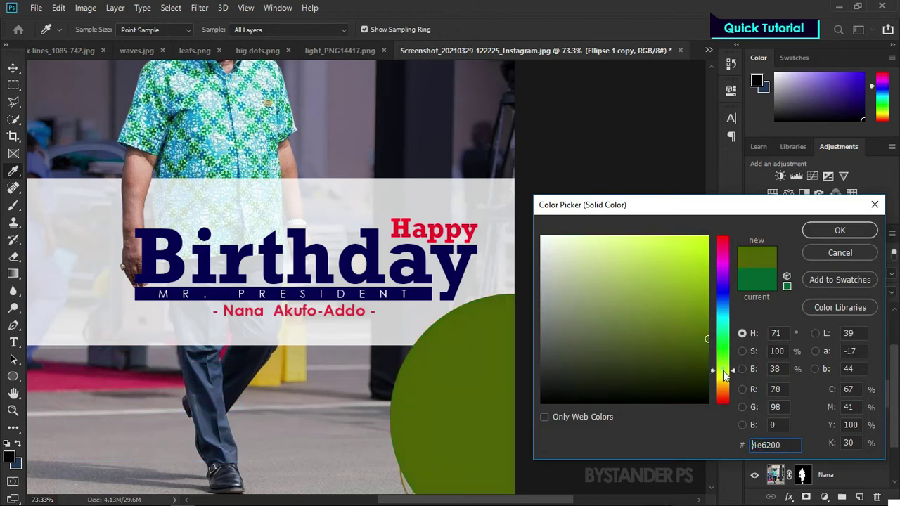
pyautogui.moveTo(646, 268); pyautogui.dragTo(701, 237)
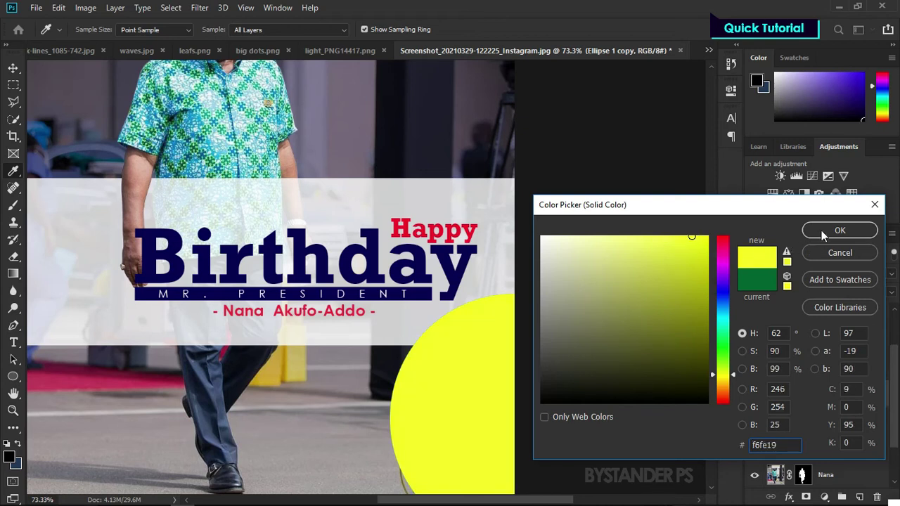
pyautogui.click(824, 234)
pyautogui.press('v')
pyautogui.moveTo(466, 385); pyautogui.dragTo(492, 380)
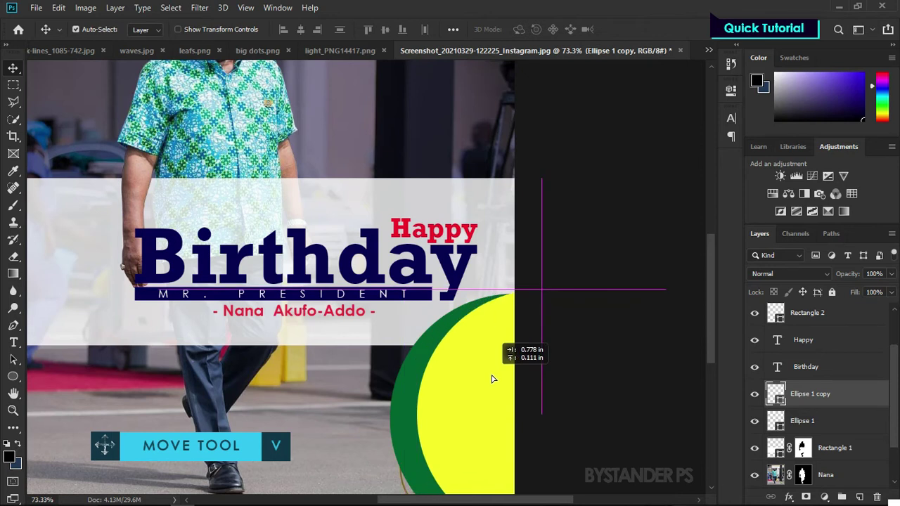
pyautogui.moveTo(493, 380); pyautogui.dragTo(492, 380)
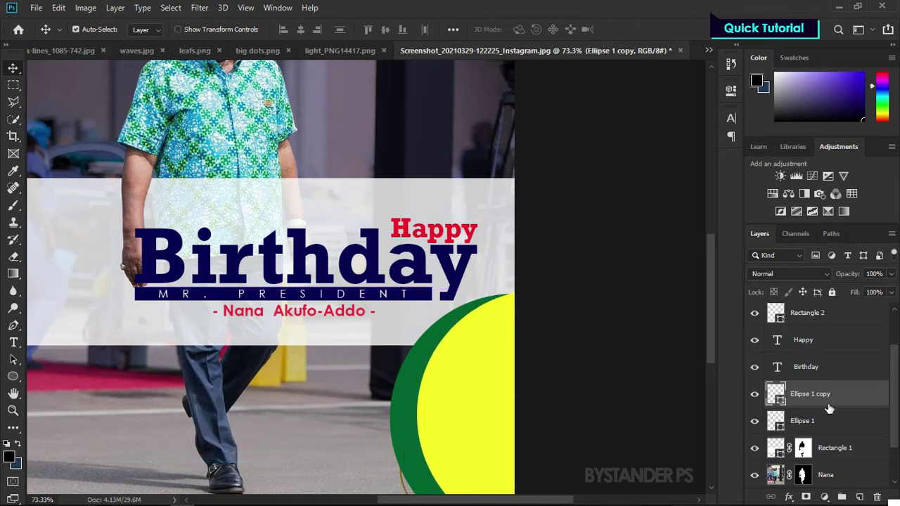
# Step: Duplicate the yellow circle, recolour it red, and offset it right
pyautogui.hotkey('ctrl', 'j')
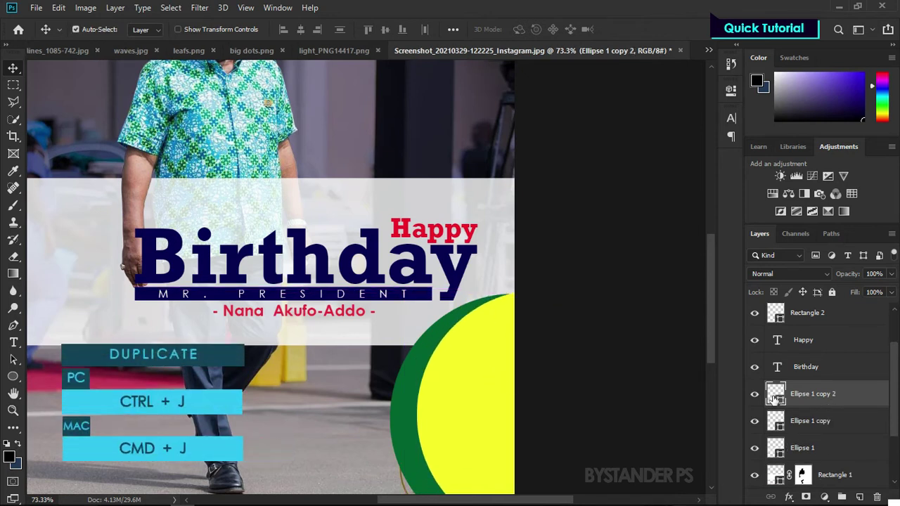
pyautogui.doubleClick(776, 395)
pyautogui.moveTo(724, 377); pyautogui.dragTo(714, 237)
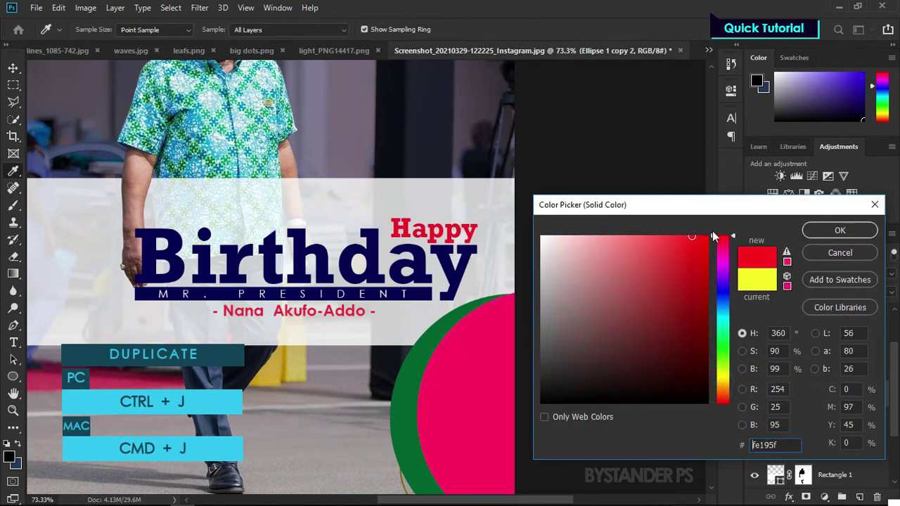
pyautogui.click(808, 234)
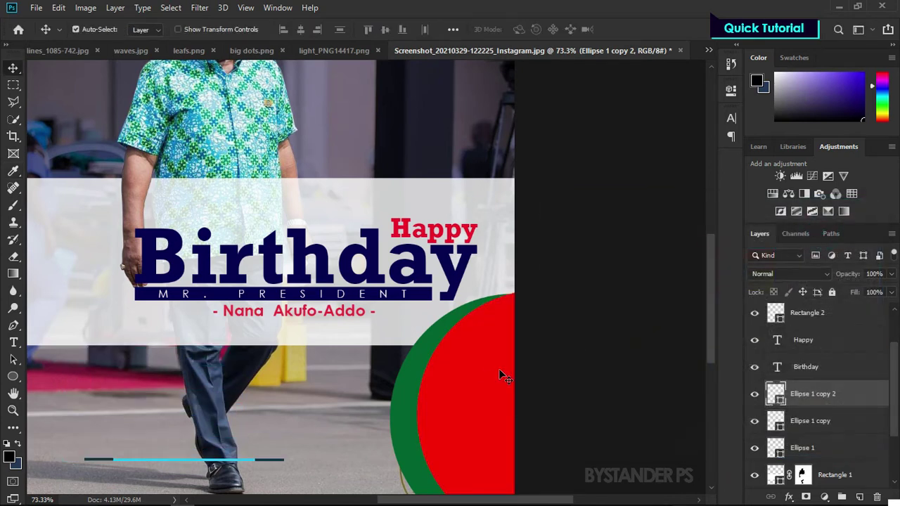
pyautogui.moveTo(498, 369); pyautogui.dragTo(518, 361)
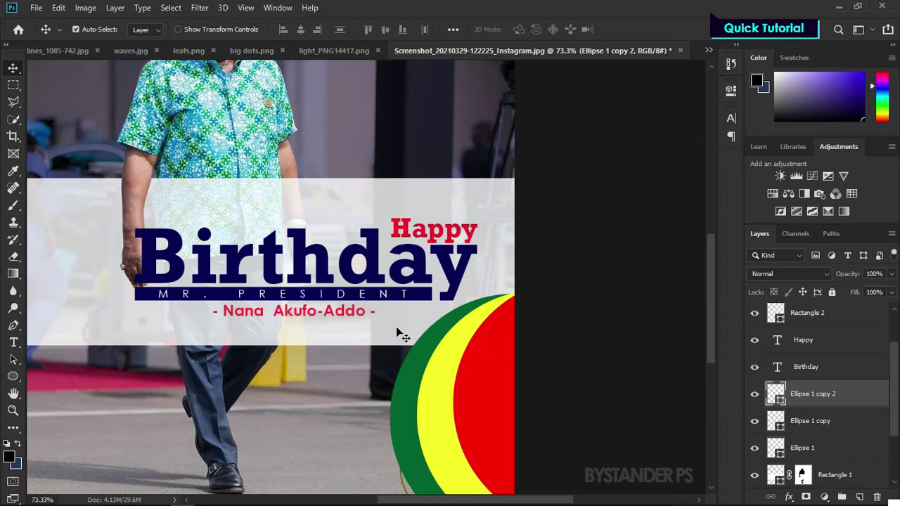
# Step: Group the three circle layers into a group named 'flag colors'
pyautogui.keyDown('shift'); pyautogui.click(807, 422); pyautogui.keyUp('shift')
pyautogui.keyDown('shift'); pyautogui.click(802, 448); pyautogui.keyUp('shift')
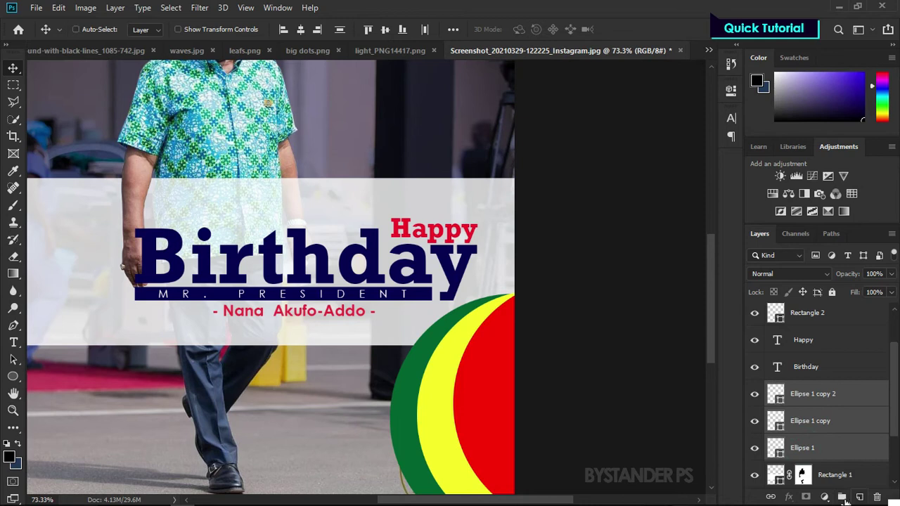
pyautogui.click(843, 497)
pyautogui.doubleClick(803, 389)
pyautogui.write('flag colors')
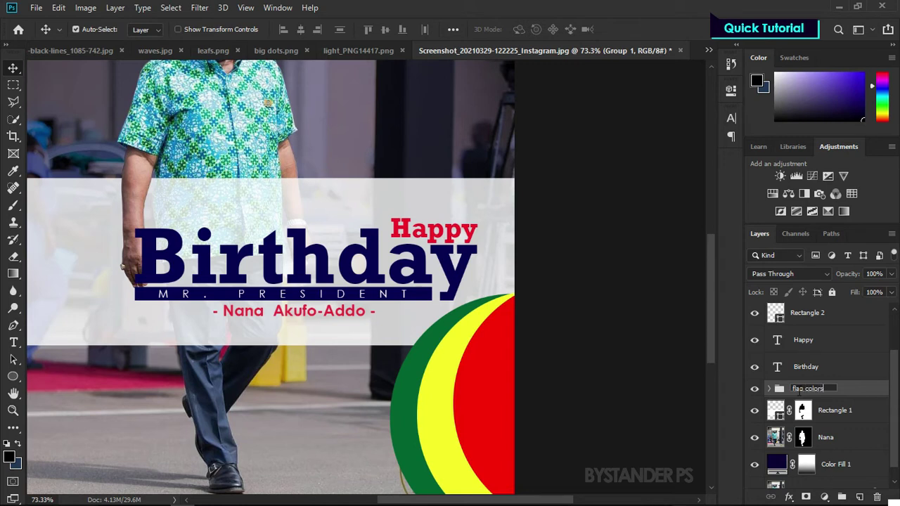
pyautogui.press('Return')
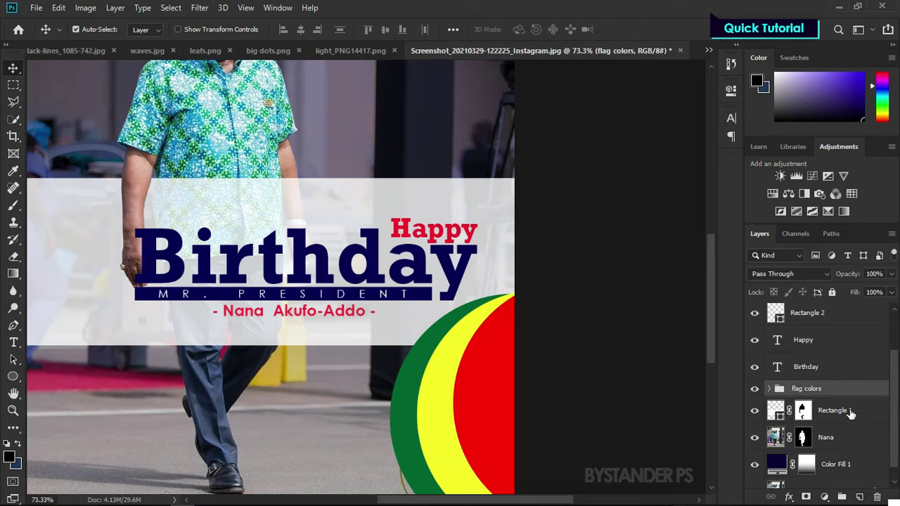
# Step: Convert the flag colors group to a smart object and clip it to the white banner
pyautogui.hotkey('ctrl', 't')
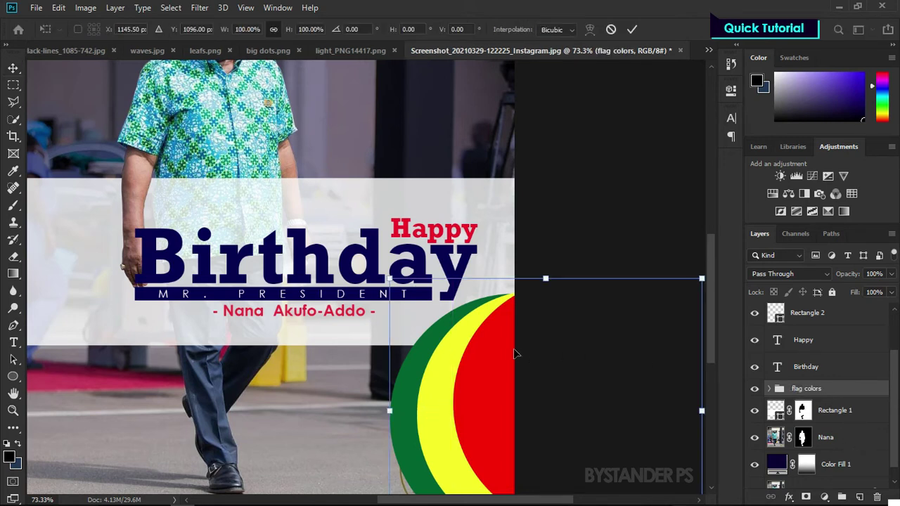
pyautogui.scroll(-1, 404, 264)
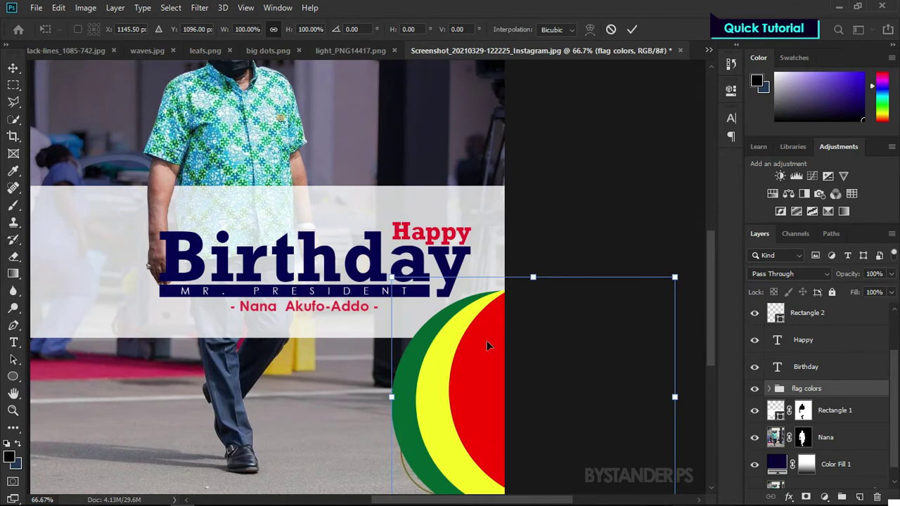
pyautogui.press('Return')
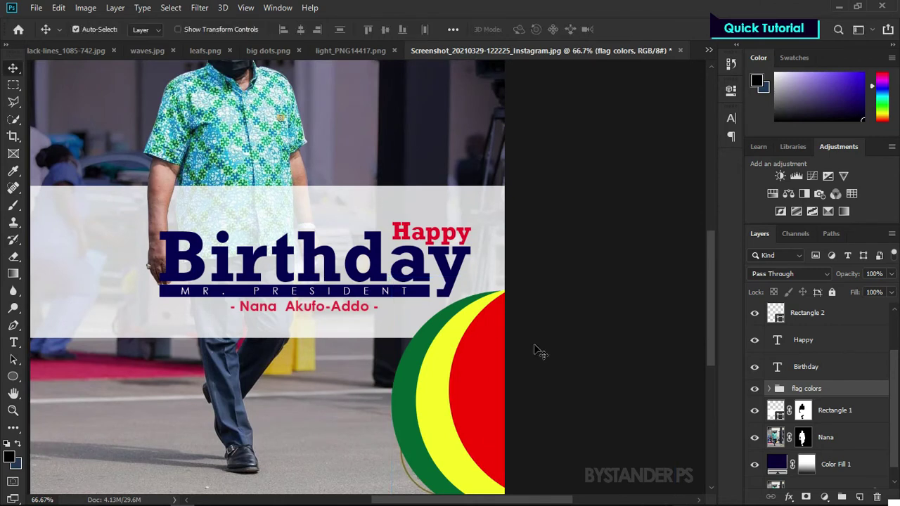
pyautogui.rightClick(826, 392)
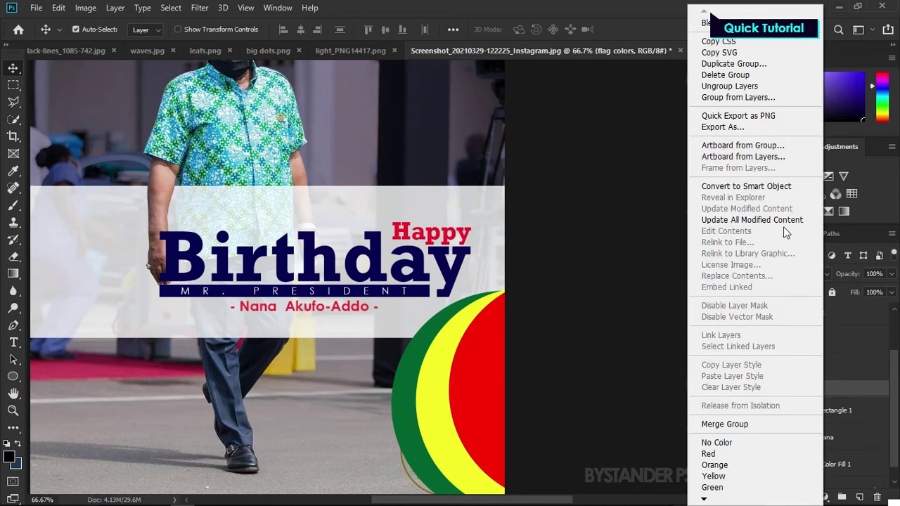
pyautogui.click(756, 186)
pyautogui.rightClick(822, 398)
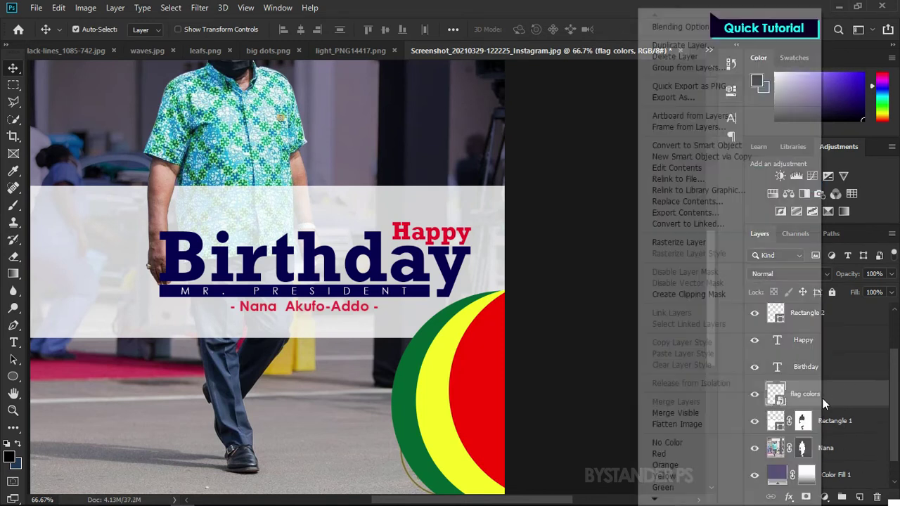
pyautogui.click(693, 294)
# Step: Nudge the flag-colour arc up into the banner's bottom-right corner
pyautogui.scroll(2, 473, 332)
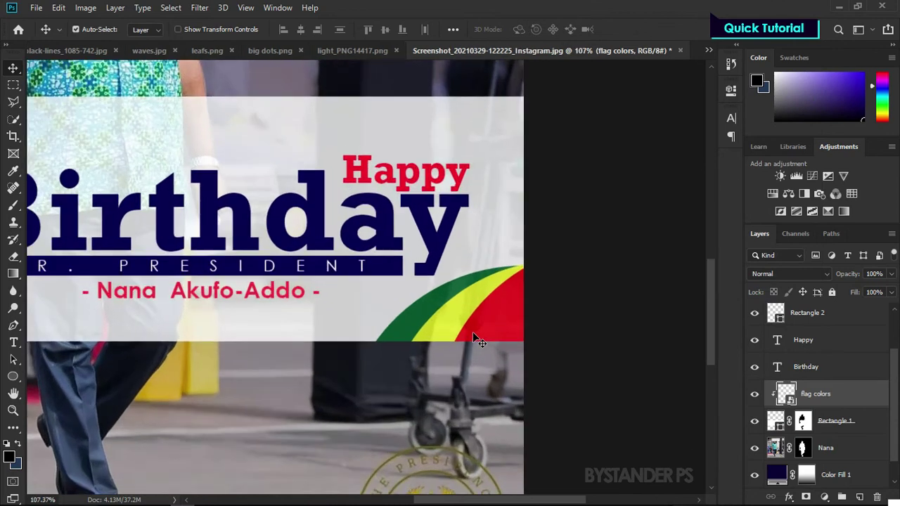
pyautogui.scroll(-2, 475, 338)
pyautogui.scroll(-2, 458, 245)
pyautogui.scroll(-2, 453, 288)
pyautogui.scroll(-1, 472, 312)
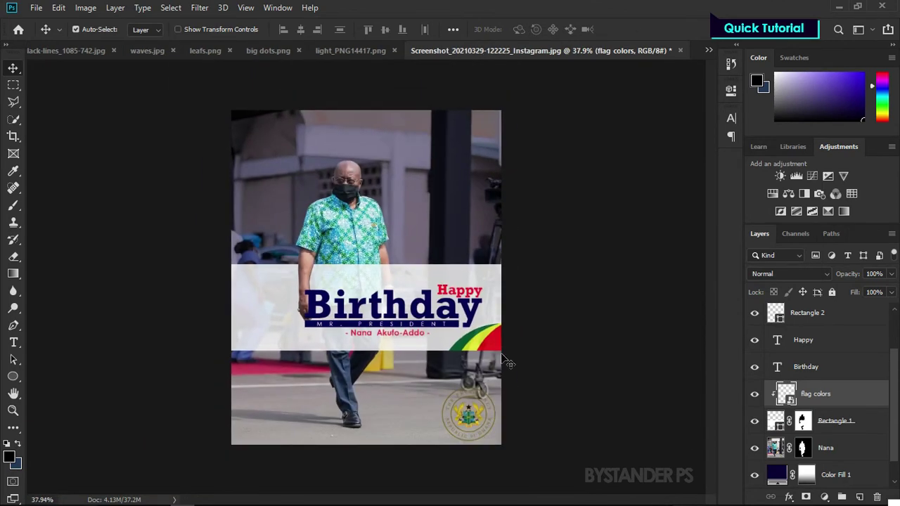
pyautogui.scroll(1, 521, 359)
pyautogui.moveTo(509, 358); pyautogui.dragTo(520, 380)
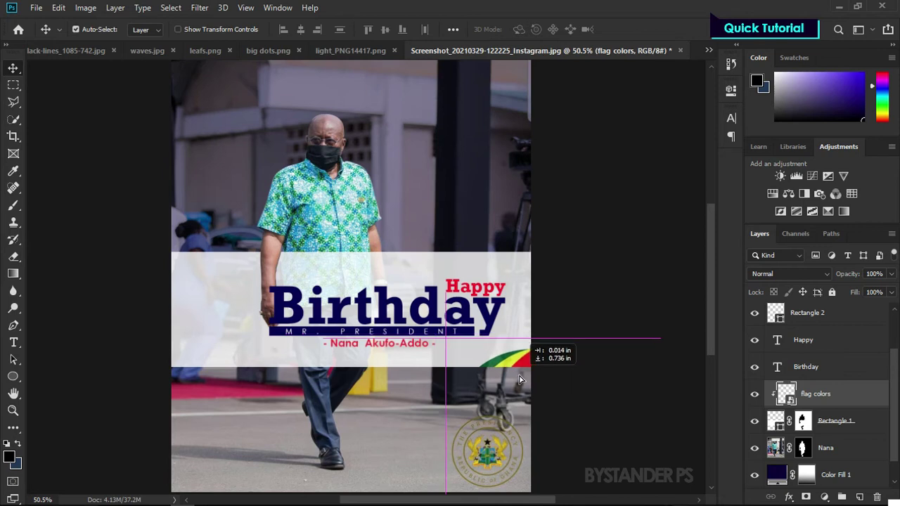
pyautogui.moveTo(520, 380); pyautogui.dragTo(525, 357)
pyautogui.scroll(2, 524, 355)
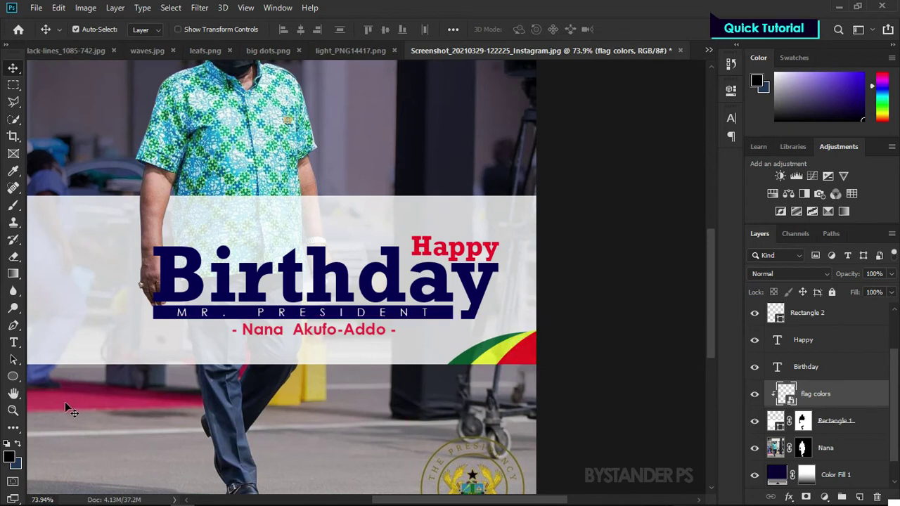
# Step: Draw a small black-filled star custom shape to the left of 'Birthday'
pyautogui.moveTo(15, 380); pyautogui.dragTo(54, 437)
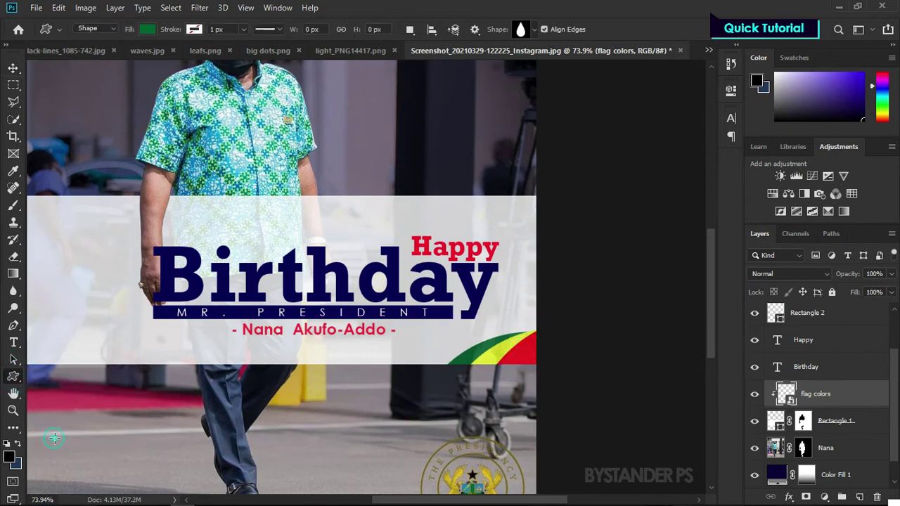
pyautogui.click(535, 30)
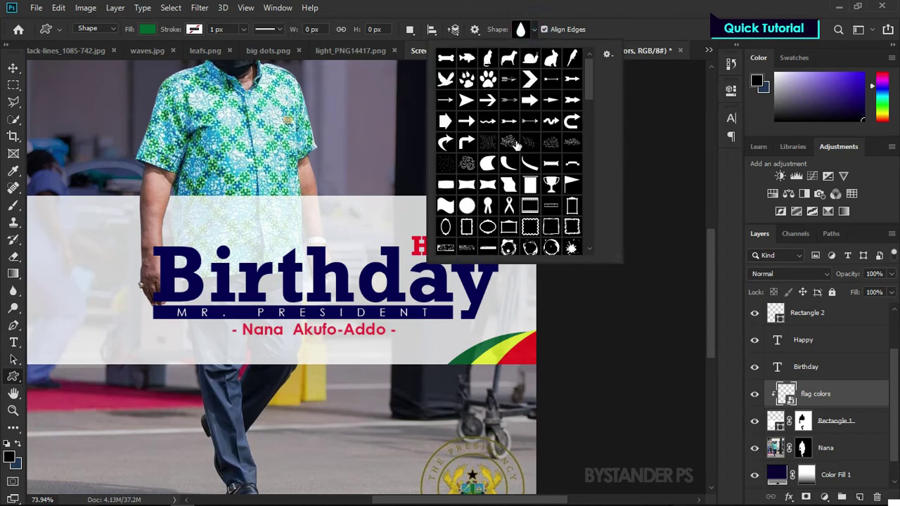
pyautogui.moveTo(591, 81); pyautogui.dragTo(595, 175)
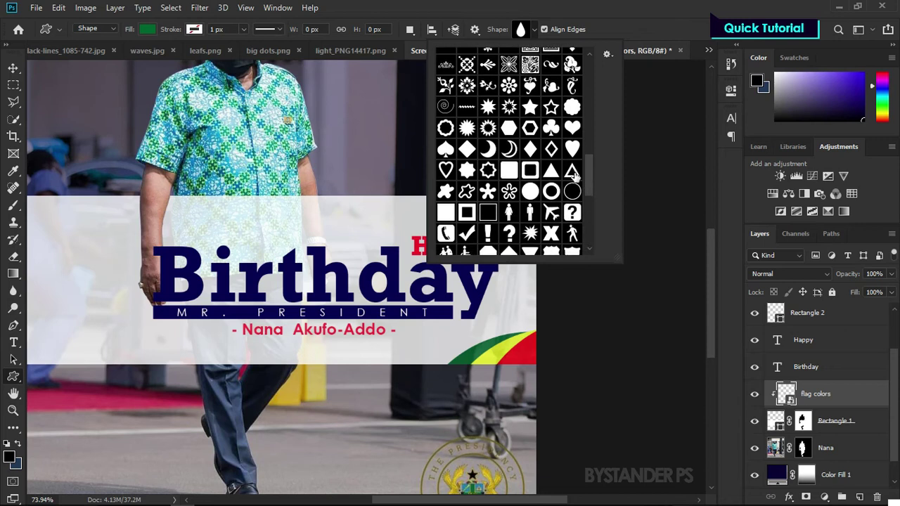
pyautogui.click(531, 106)
pyautogui.click(88, 248)
pyautogui.moveTo(86, 250); pyautogui.dragTo(112, 270)
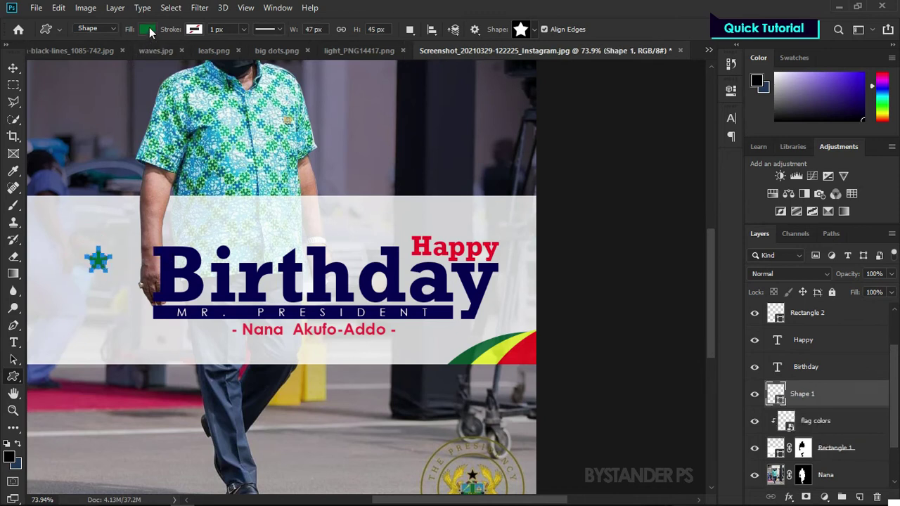
pyautogui.click(148, 30)
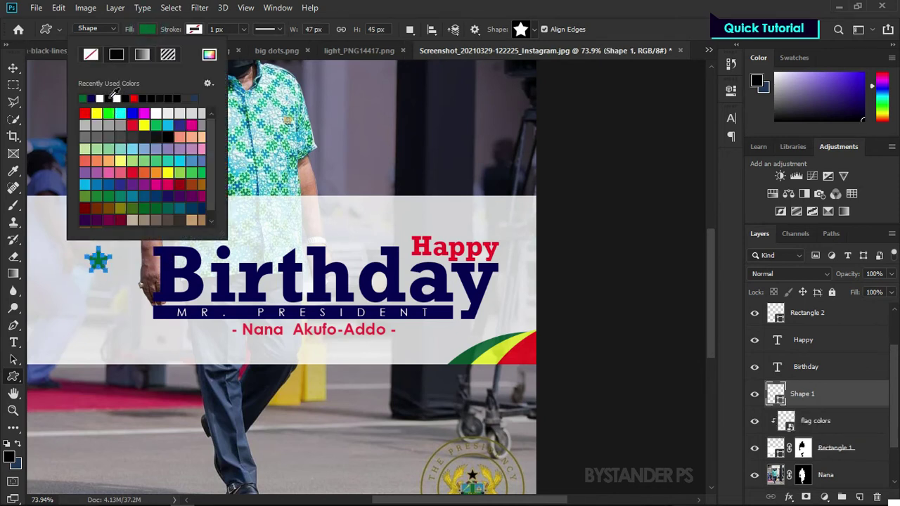
pyautogui.click(116, 98)
pyautogui.click(813, 401)
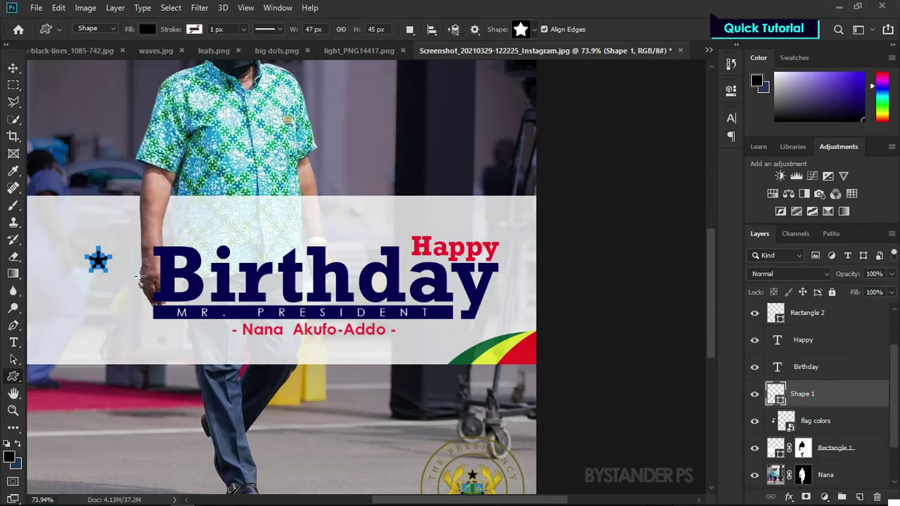
# Step: Move the star onto the flag-colour arc's yellow band and shrink it to about 45%
pyautogui.press('v')
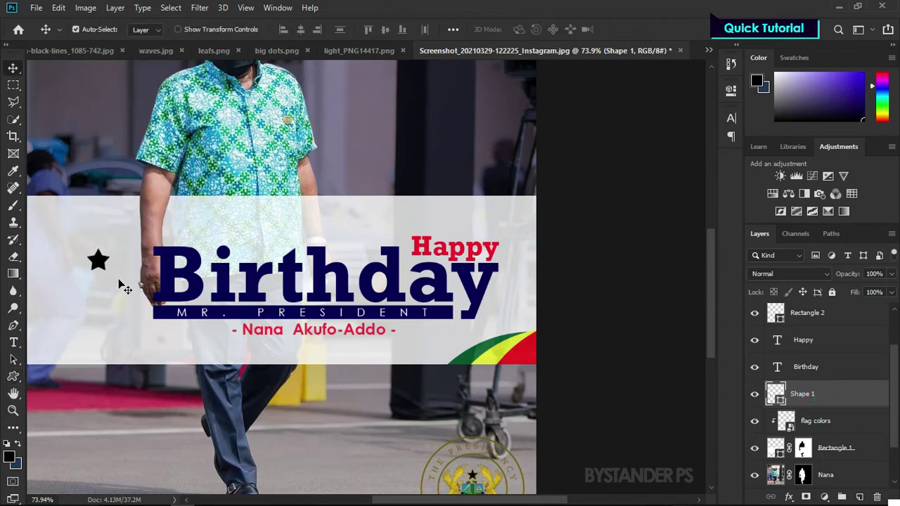
pyautogui.moveTo(103, 264)
pyautogui.mouseDown()
pyautogui.moveTo(503, 368)
pyautogui.moveTo(514, 341)
pyautogui.mouseUp()
pyautogui.scroll(2, 502, 362)
pyautogui.scroll(2, 502, 362)
pyautogui.hotkey('ctrl', 't')
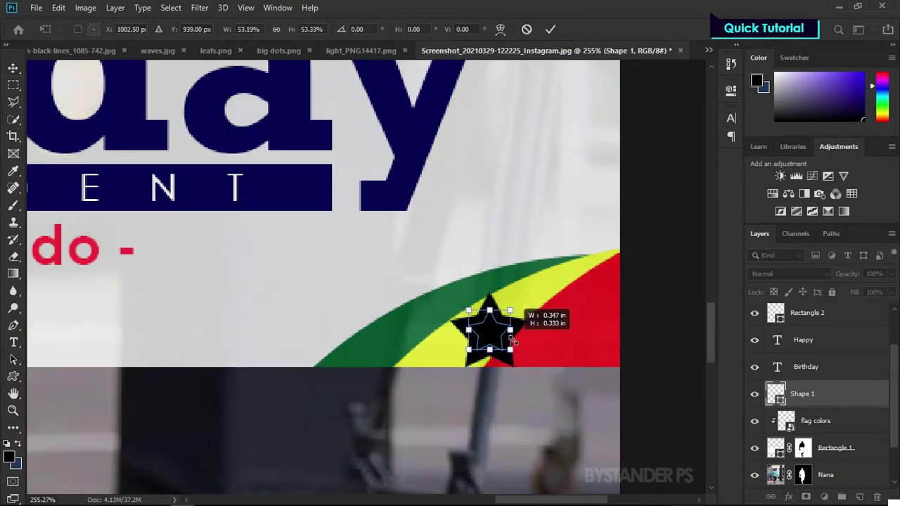
pyautogui.moveTo(514, 342); pyautogui.dragTo(487, 333)
pyautogui.press('Return')
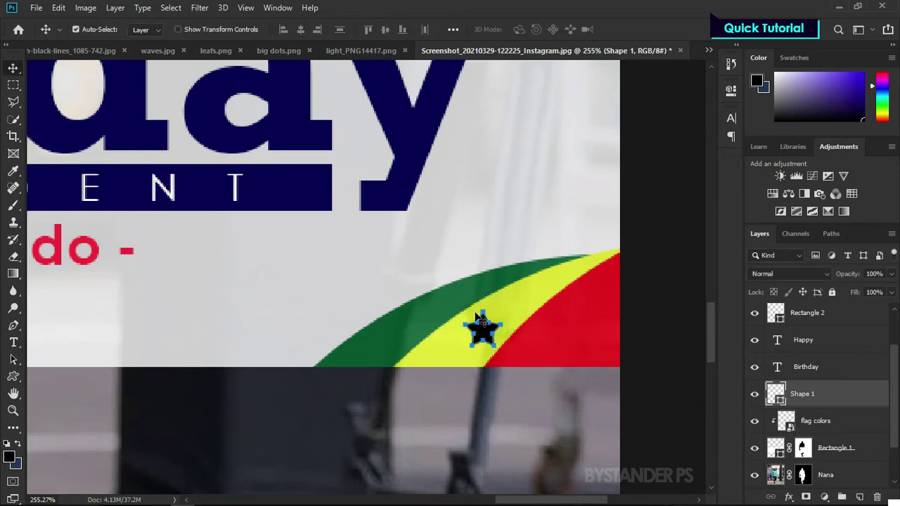
# Step: Select the Birthday text layer and scroll through the layers
pyautogui.scroll(-3, 479, 324)
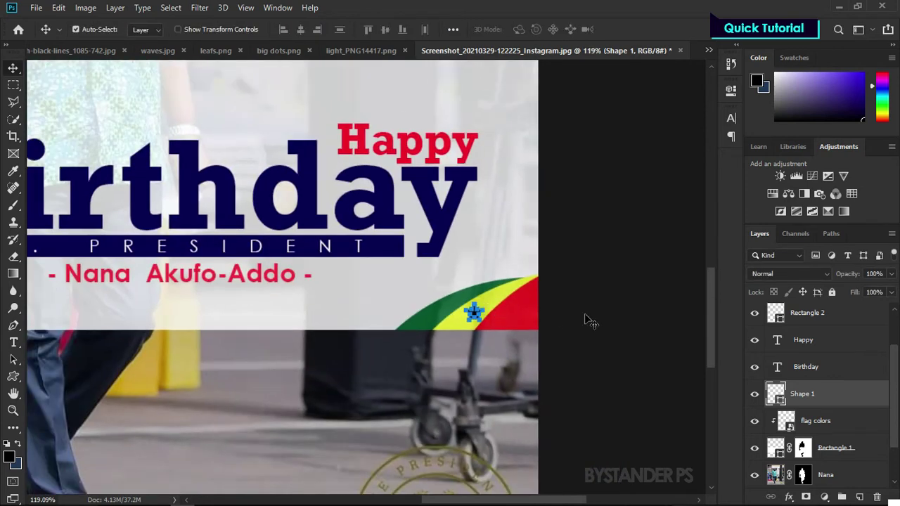
pyautogui.click(815, 367)
pyautogui.scroll(-3, 448, 267)
pyautogui.scroll(1, 279, 288)
pyautogui.scroll(-1, 343, 390)
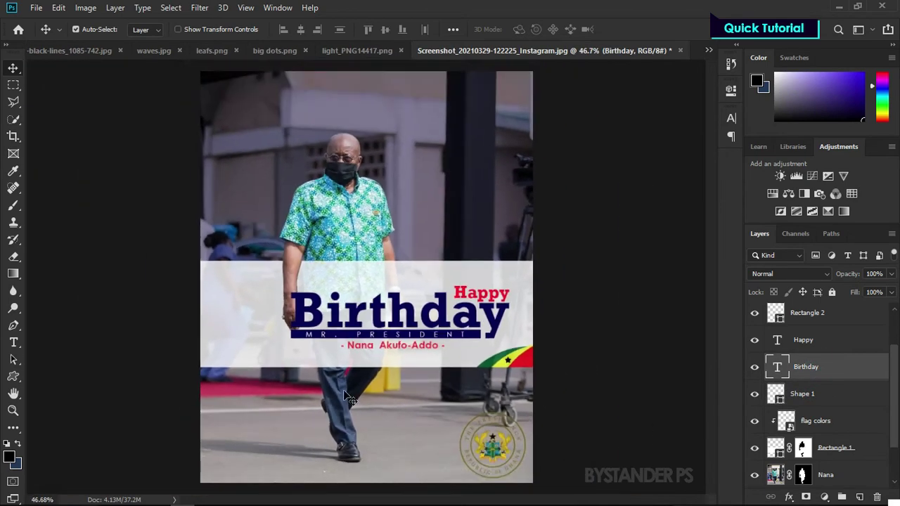
pyautogui.scroll(2, 352, 398)
pyautogui.scroll(-2, 224, 279)
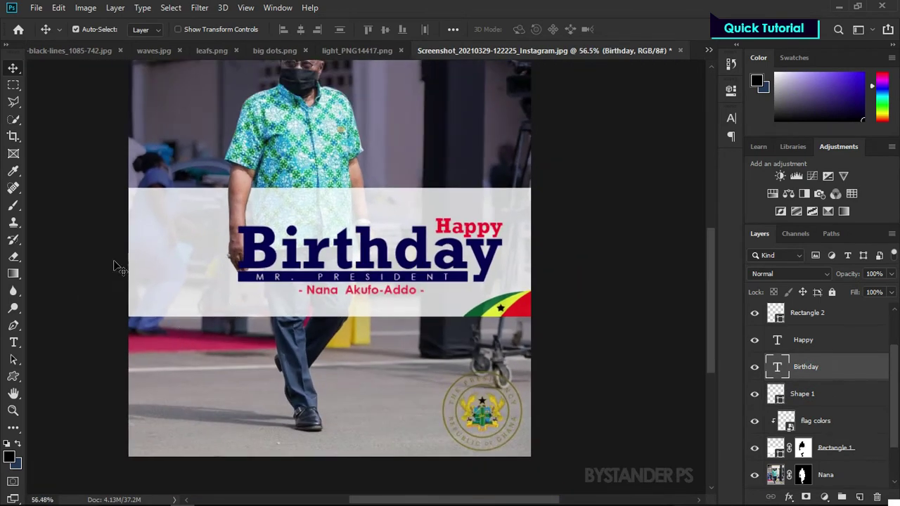
pyautogui.scroll(3, 115, 261)
pyautogui.scroll(1, 101, 253)
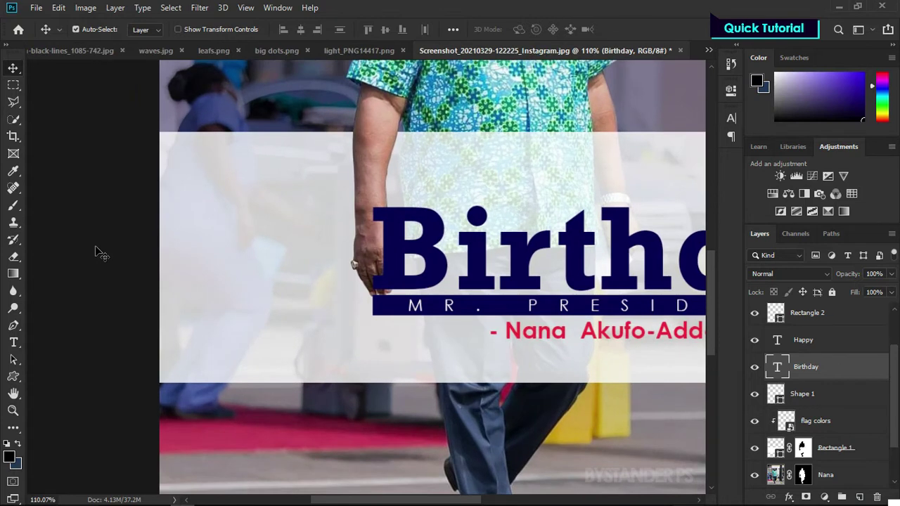
pyautogui.scroll(-1, 95, 245)
pyautogui.scroll(-1, 95, 246)
pyautogui.scroll(1, 95, 245)
pyautogui.scroll(1, 113, 226)
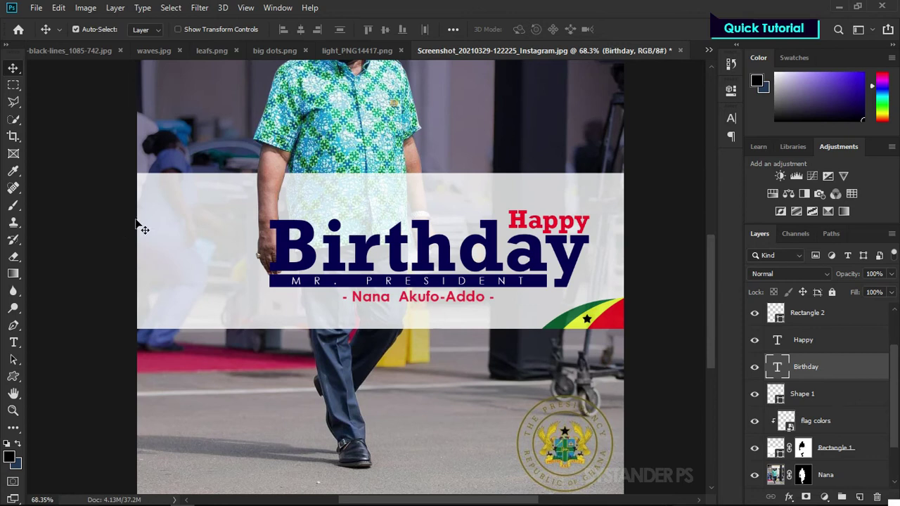
# Step: Above the white banner layer, draw a thin red rectangle strip, 1090 × 6 px, along its top edge
pyautogui.click(384, 200)
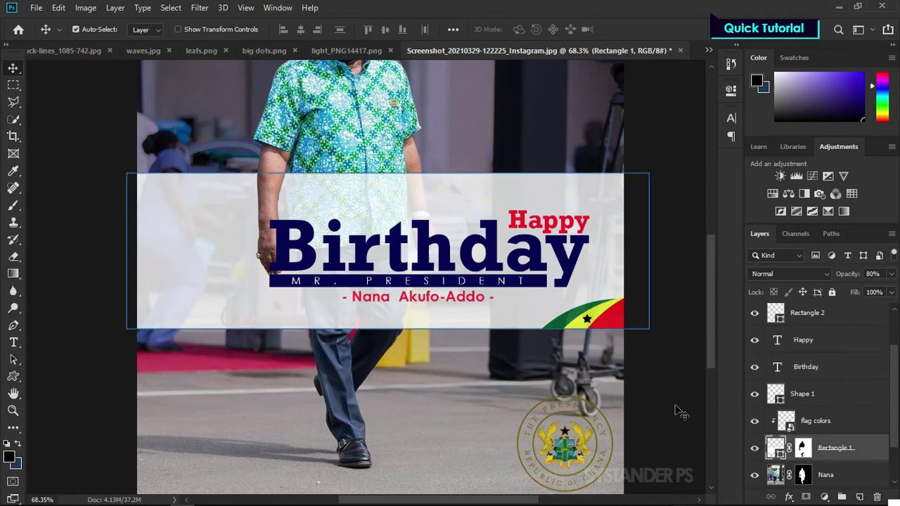
pyautogui.rightClick(16, 378)
pyautogui.click(42, 374)
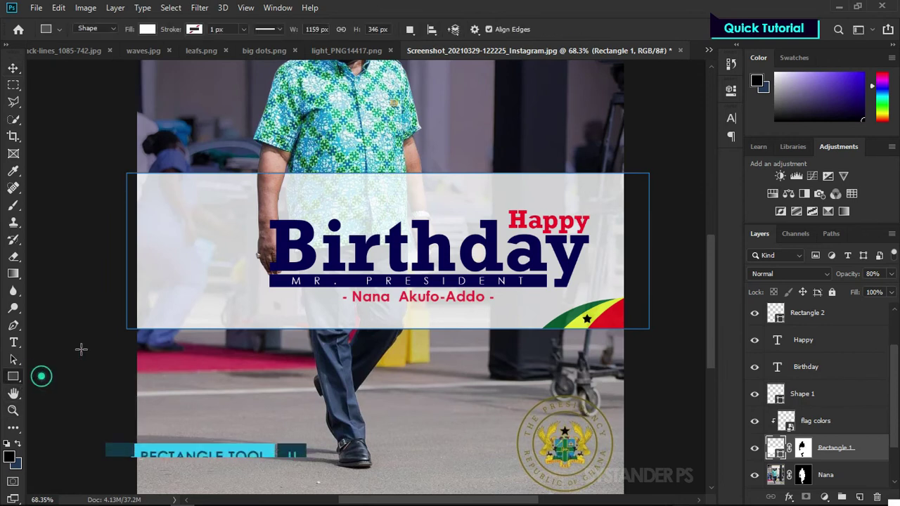
pyautogui.scroll(1, 243, 222)
pyautogui.scroll(1, 242, 222)
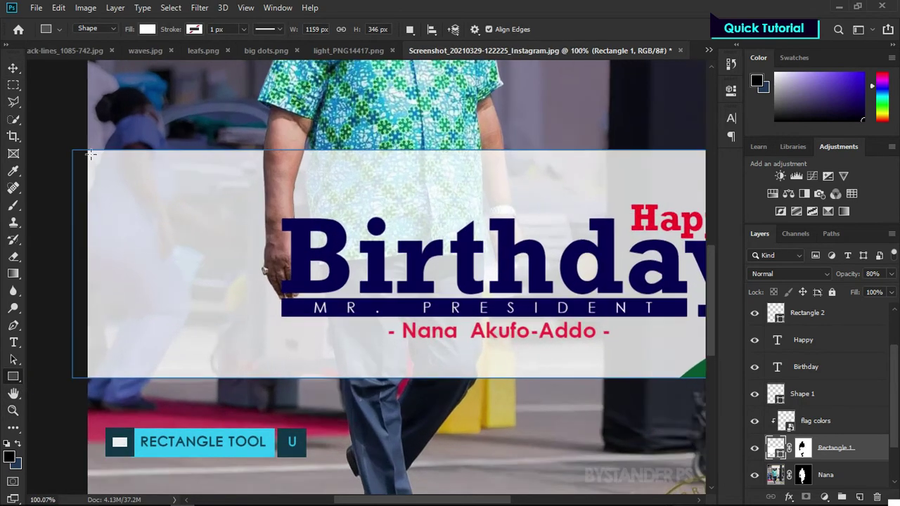
pyautogui.moveTo(85, 150)
pyautogui.mouseDown()
pyautogui.moveTo(576, 164)
pyautogui.moveTo(690, 151)
pyautogui.mouseUp()
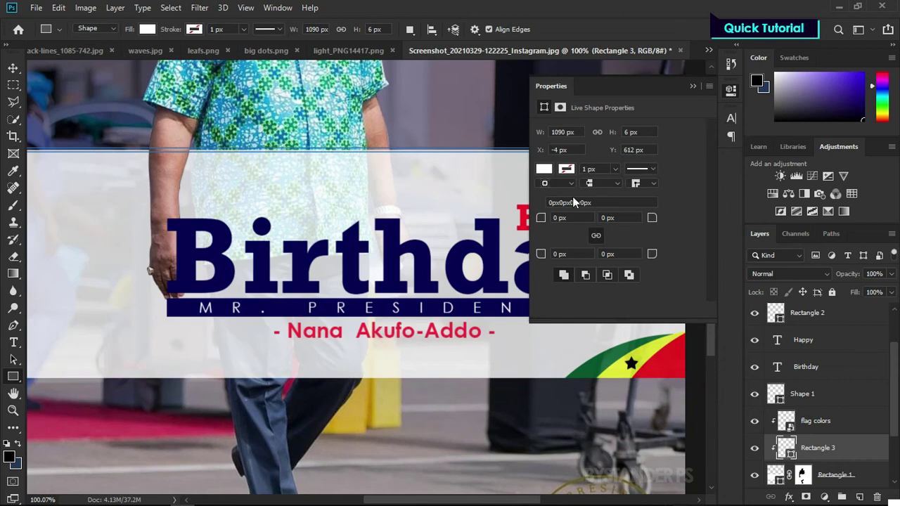
pyautogui.click(566, 169)
pyautogui.click(547, 254)
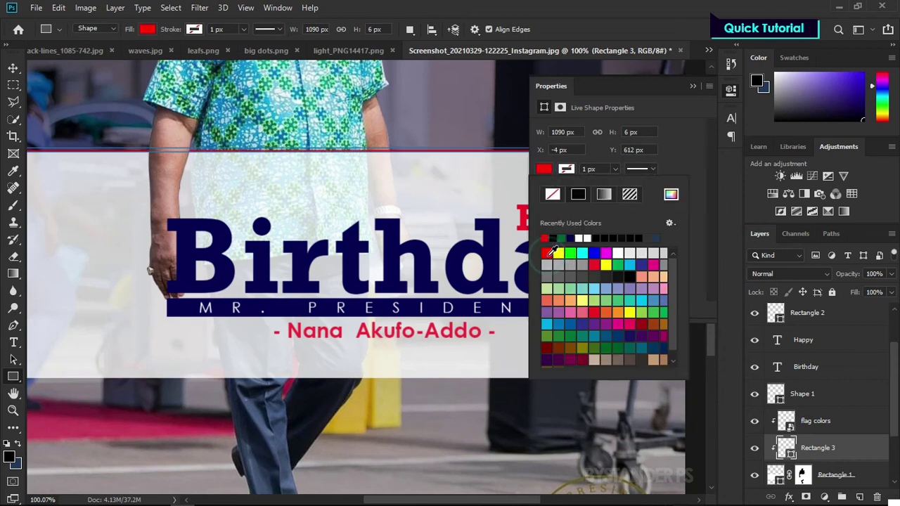
pyautogui.click(693, 85)
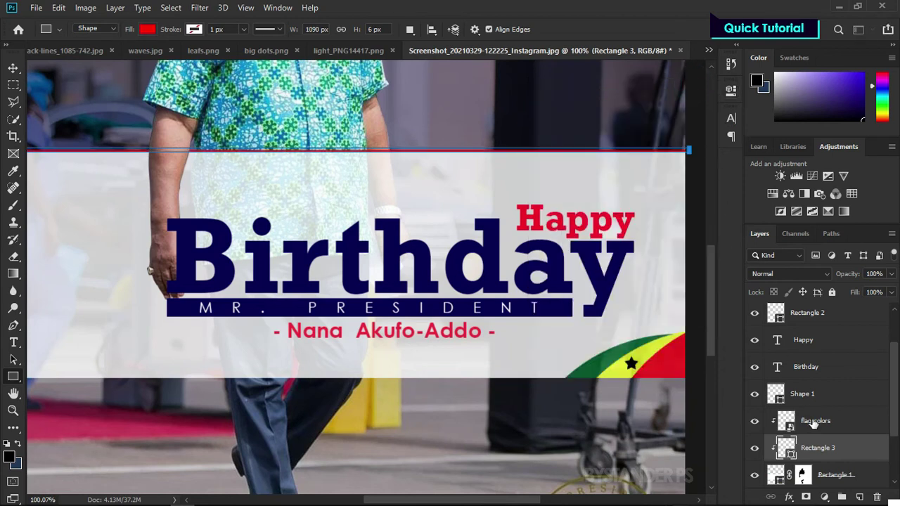
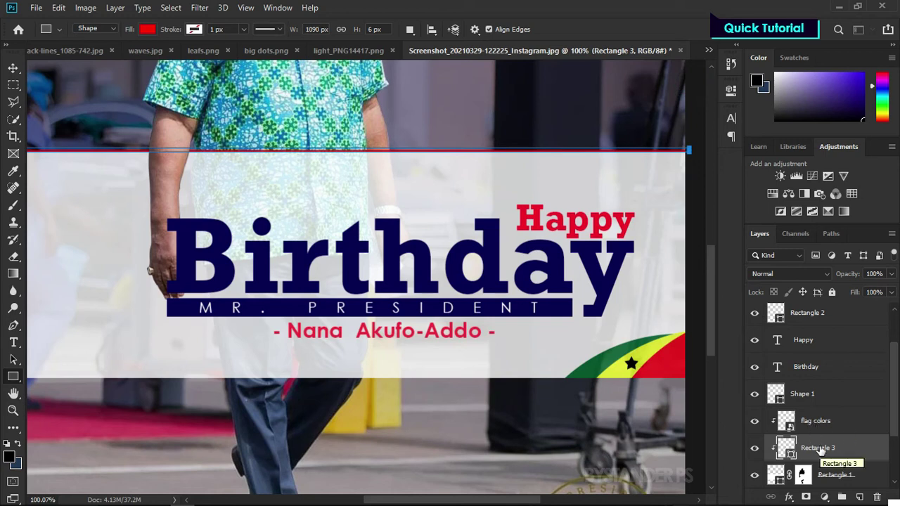
# Step: Move the red line layer (Rectangle 3) above Shape 1 in the layer stack
pyautogui.hotkey('ctrl', 'j')
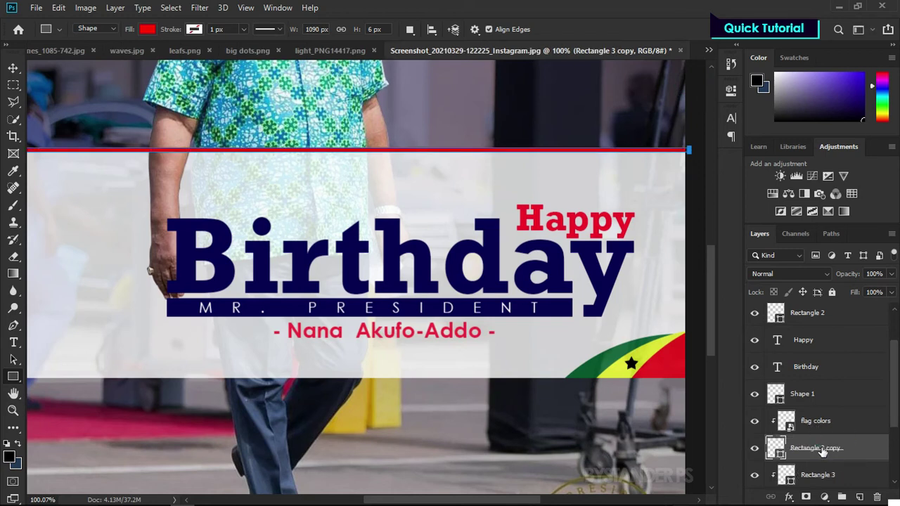
pyautogui.hotkey('ctrl', 'z')
pyautogui.moveTo(821, 394); pyautogui.dragTo(811, 340)
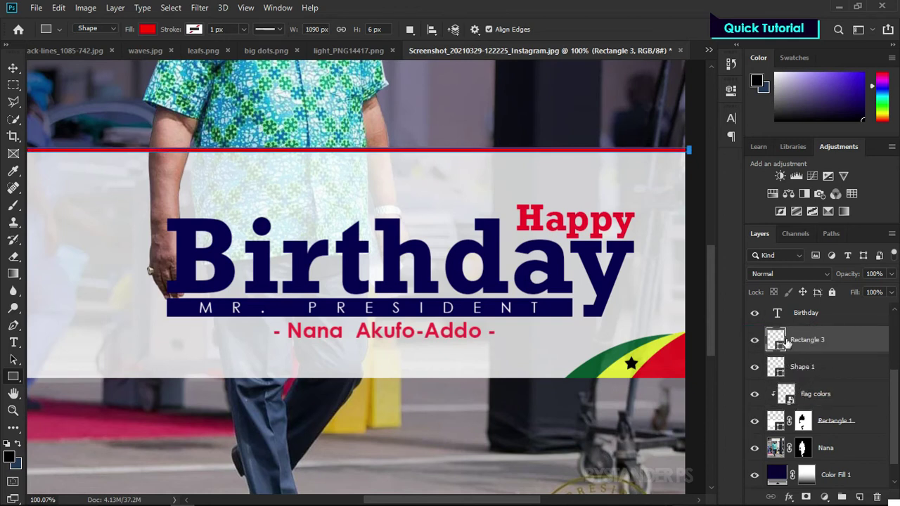
pyautogui.click(756, 341)
pyautogui.click(756, 341)
# Step: Duplicate the red line and recolour the copy navy, sampled from the Birthday text
pyautogui.hotkey('ctrl', 'j')
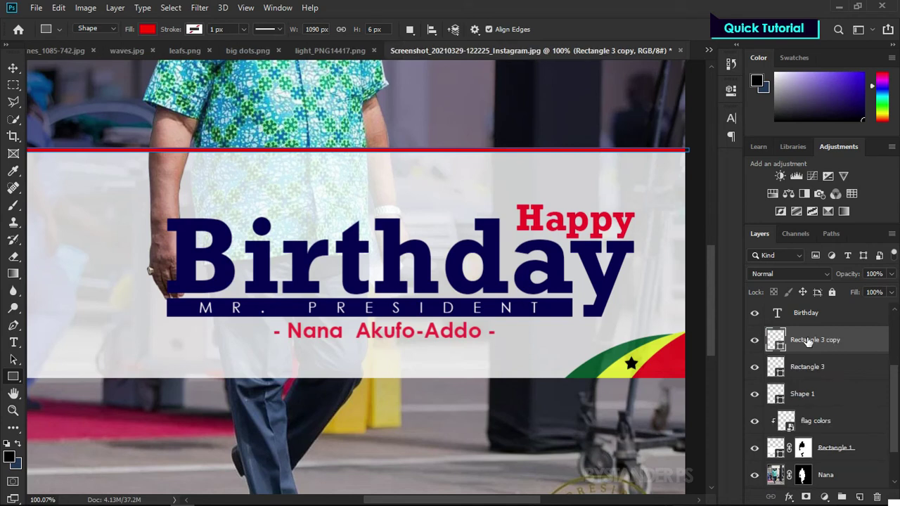
pyautogui.doubleClick(776, 340)
pyautogui.click(496, 269)
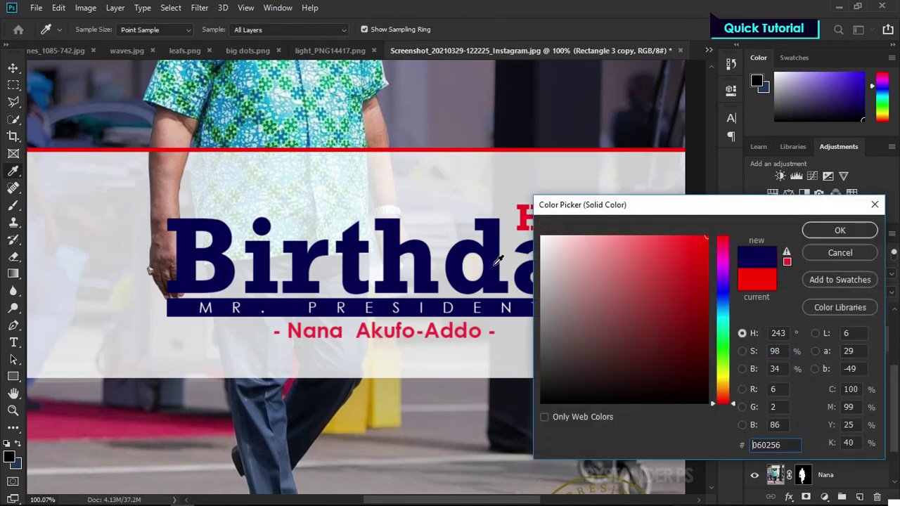
pyautogui.click(835, 230)
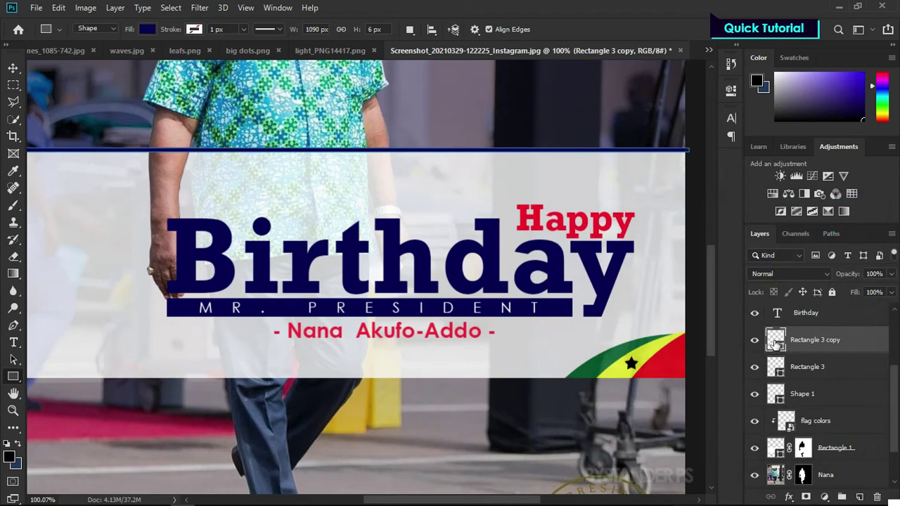
# Step: Nudge the navy copy down so it sits just below the red stripe
pyautogui.press('v')
pyautogui.press('Down')
pyautogui.press('Down')
pyautogui.press('Down')
pyautogui.press('Down')
pyautogui.press('Down')
pyautogui.press('Down')
pyautogui.press('Down')
pyautogui.press('Down')
pyautogui.press('Down')
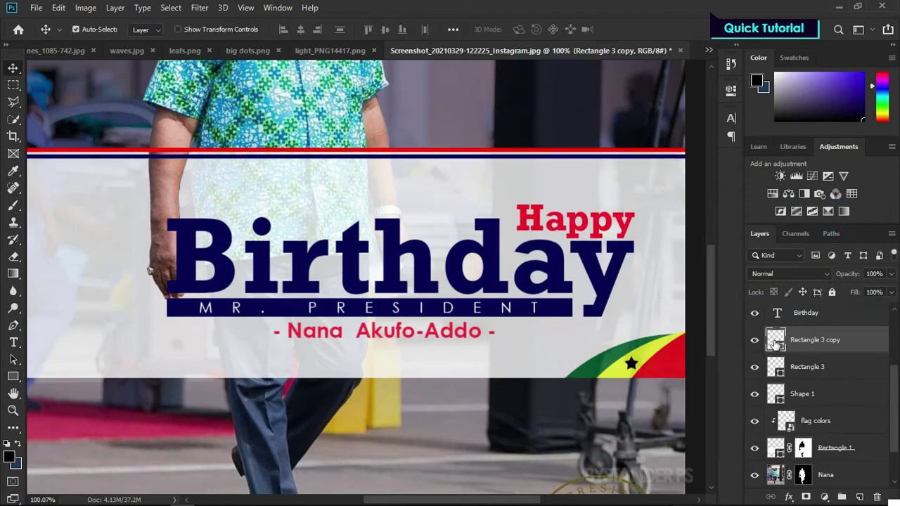
pyautogui.scroll(-2, 647, 261)
pyautogui.scroll(-1, 647, 261)
pyautogui.scroll(3, 616, 167)
pyautogui.scroll(2, 619, 202)
pyautogui.scroll(1, 614, 199)
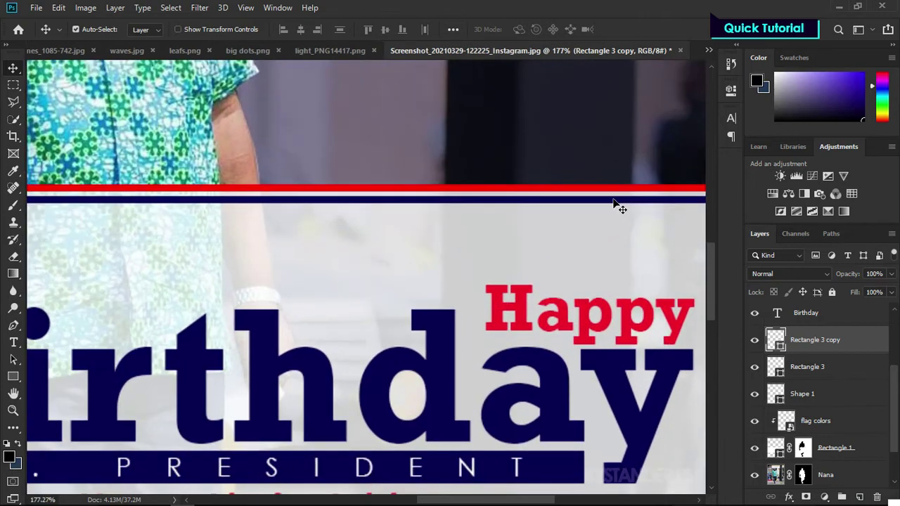
pyautogui.press('Down')
pyautogui.press('Down')
pyautogui.press('Down')
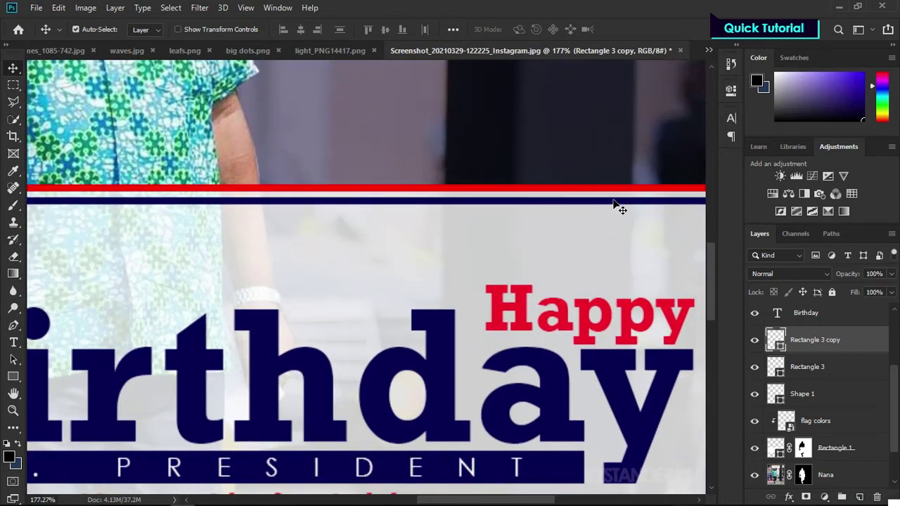
# Step: Copy the red stripe, shift the copy down into the gap, and colour it white (ffffff)
pyautogui.click(551, 195)
pyautogui.moveTo(552, 194); pyautogui.dragTo(552, 194)
pyautogui.press('Down')
pyautogui.press('Down')
pyautogui.press('Down')
pyautogui.press('Down')
pyautogui.press('Down')
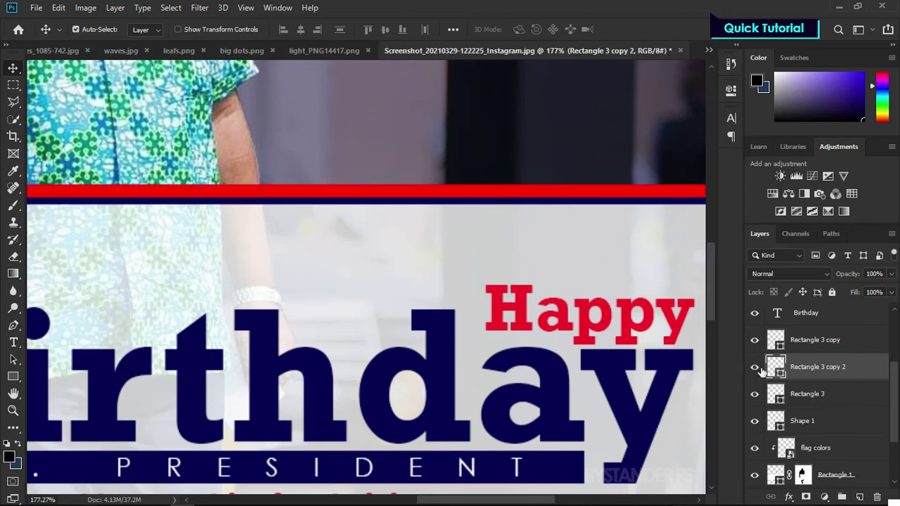
pyautogui.doubleClick(778, 366)
pyautogui.moveTo(648, 282); pyautogui.dragTo(599, 230)
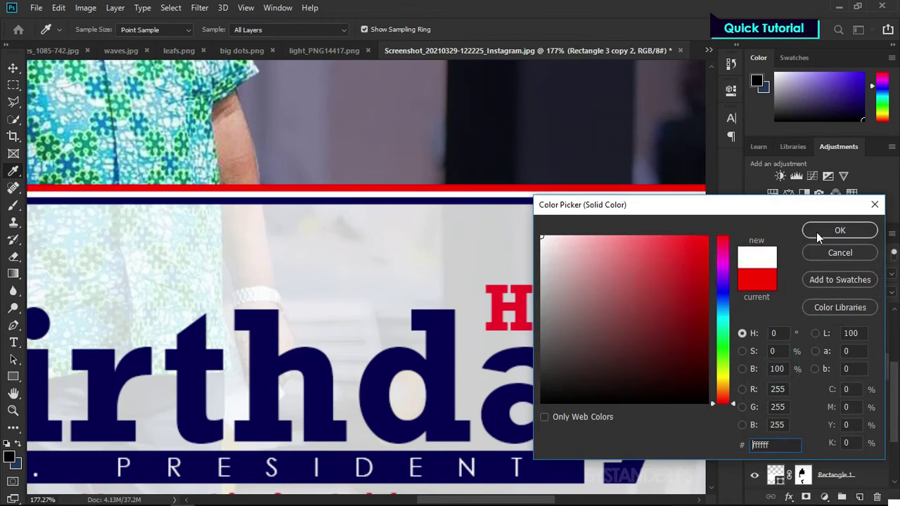
pyautogui.click(817, 232)
# Step: Reselect the white stripe layer and select the stripe layers together
pyautogui.scroll(-3, 586, 242)
pyautogui.scroll(-2, 585, 242)
pyautogui.click(498, 404)
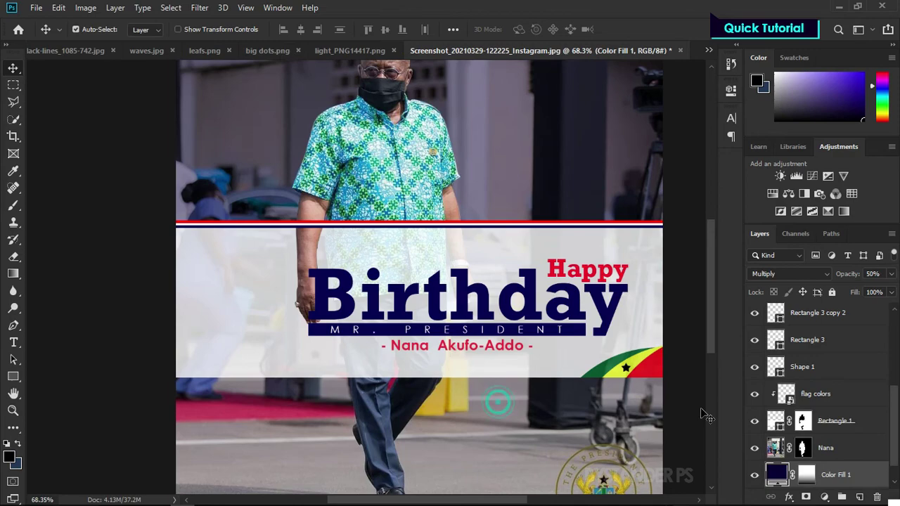
pyautogui.click(859, 316)
pyautogui.scroll(3, 397, 289)
pyautogui.scroll(-1, 398, 288)
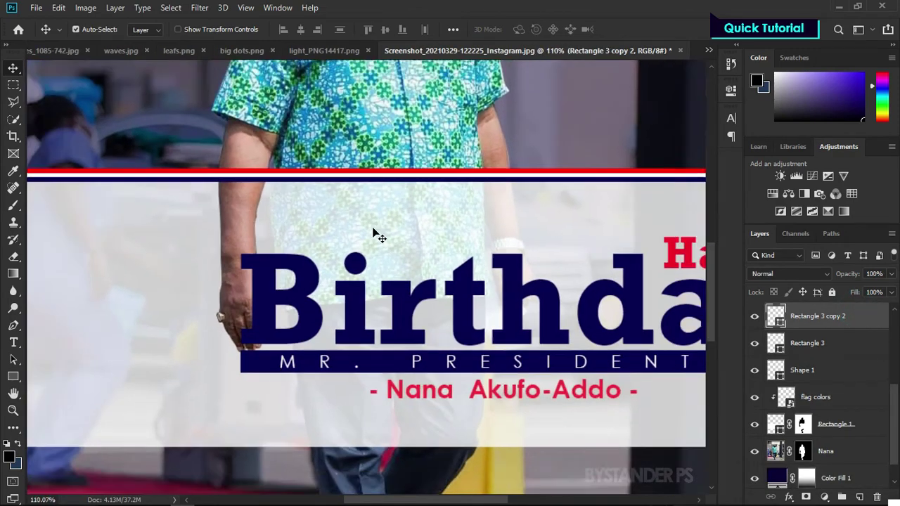
pyautogui.scroll(-3, 373, 235)
pyautogui.scroll(4, 281, 194)
pyautogui.scroll(2, 282, 198)
pyautogui.scroll(-1, 282, 198)
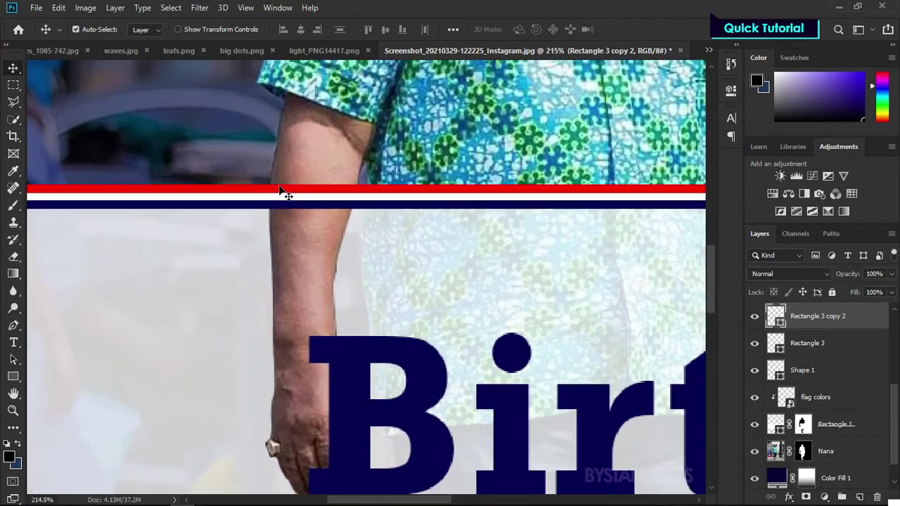
pyautogui.scroll(-3, 285, 195)
pyautogui.scroll(-1, 324, 193)
pyautogui.scroll(1, 342, 191)
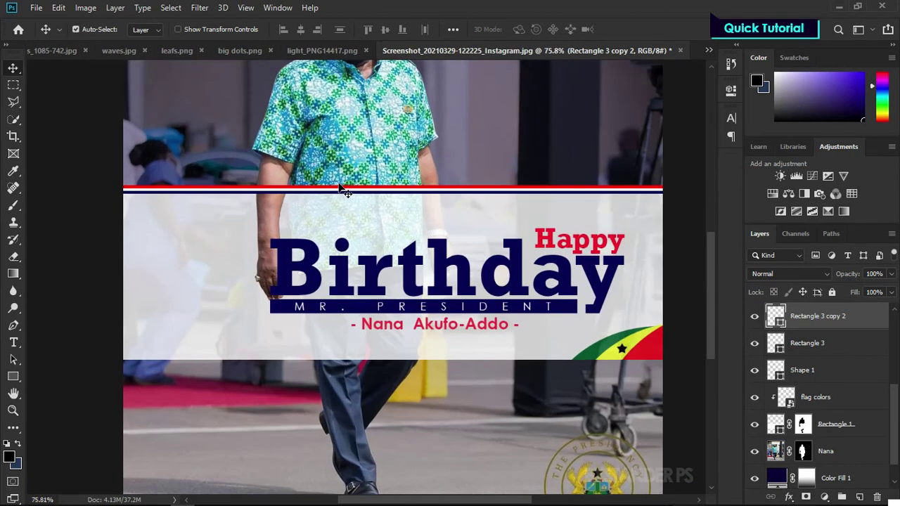
pyautogui.scroll(1, 342, 191)
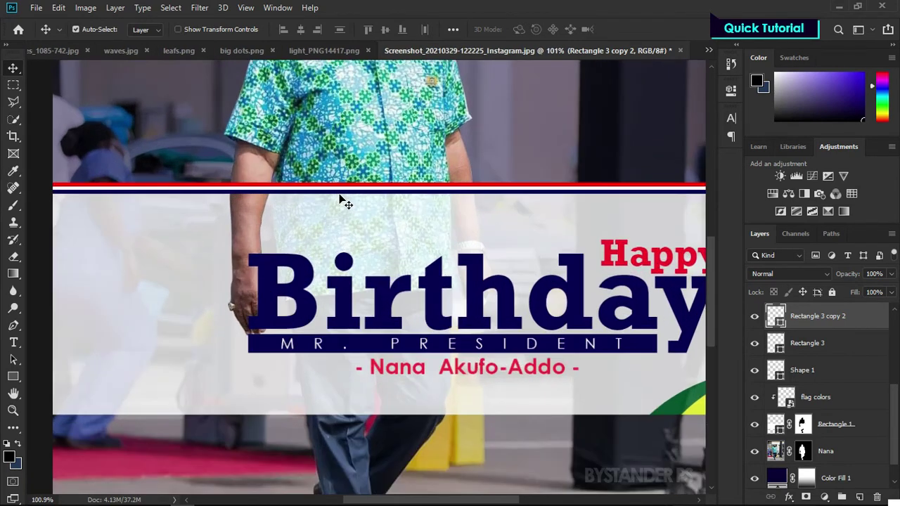
pyautogui.keyDown('shift'); pyautogui.click(835, 378); pyautogui.keyUp('shift')
# Step: Select the red, white and navy stripe layers together
pyautogui.hotkey('ctrl', 't')
pyautogui.scroll(1, 424, 175)
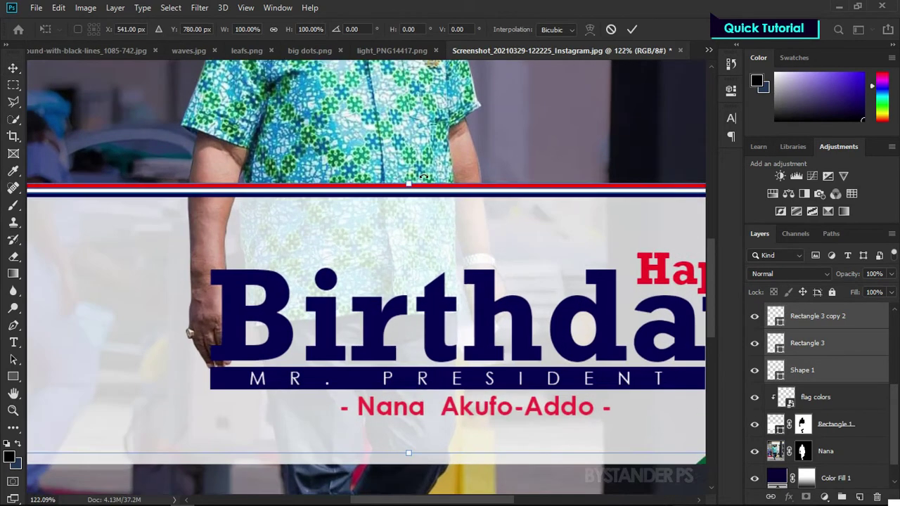
pyautogui.scroll(1, 425, 176)
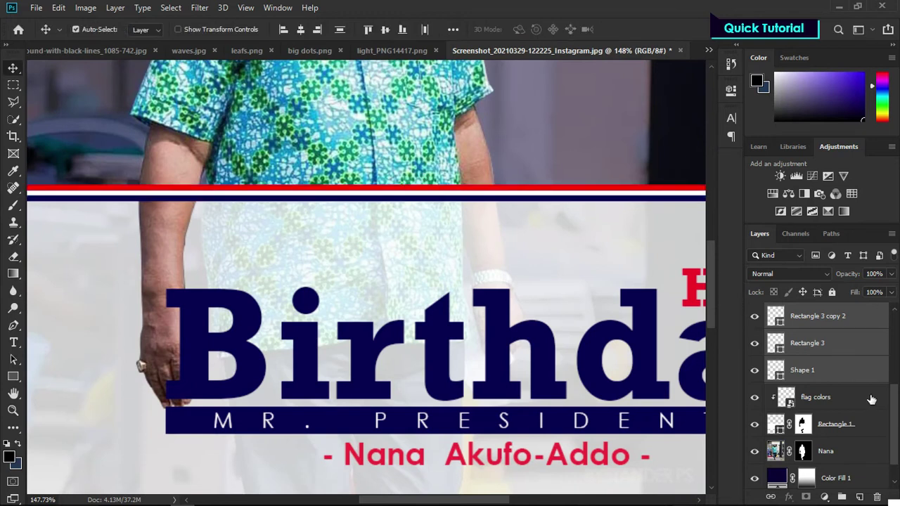
pyautogui.scroll(2, 871, 399)
pyautogui.click(793, 406)
pyautogui.keyDown('shift'); pyautogui.click(795, 343); pyautogui.keyUp('shift')
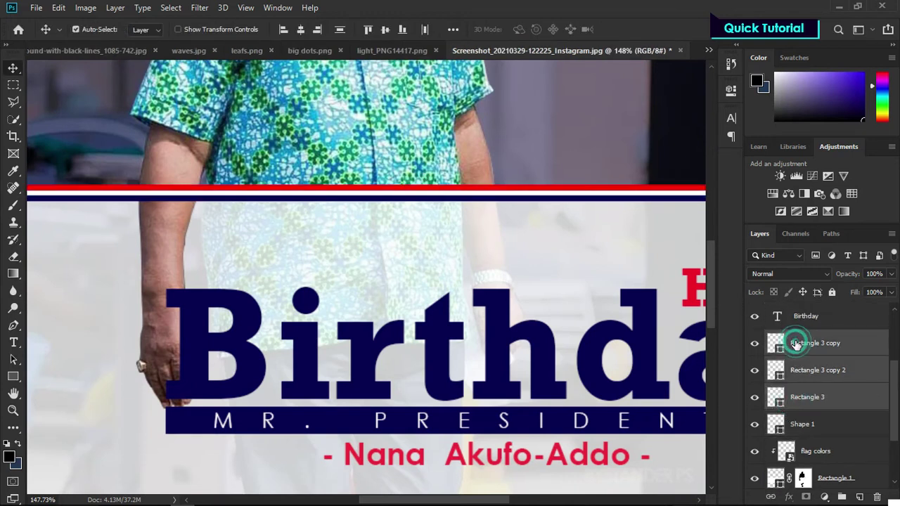
# Step: Scale the three stripes thinner from top and bottom, nudge them up slightly, and apply
pyautogui.hotkey('ctrl', 't')
pyautogui.scroll(2, 482, 201)
pyautogui.scroll(1, 480, 215)
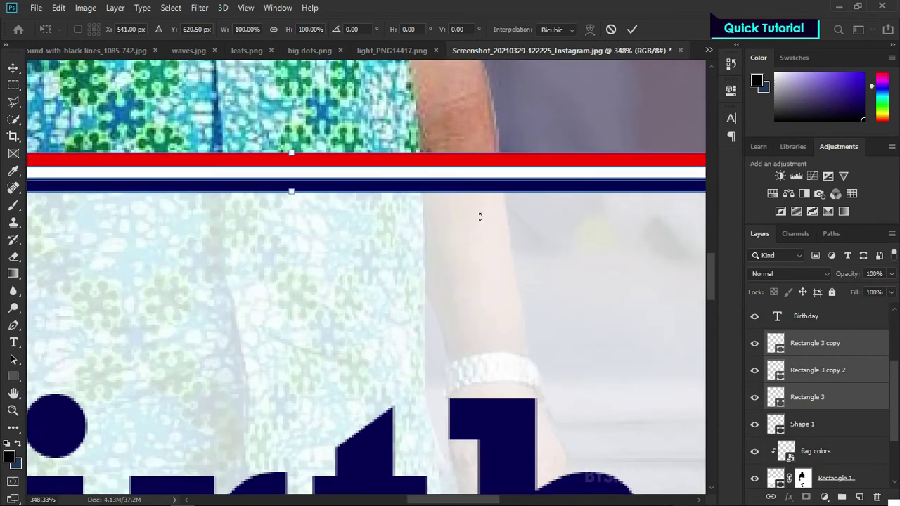
pyautogui.scroll(2, 273, 193)
pyautogui.scroll(2, 268, 189)
pyautogui.moveTo(268, 188); pyautogui.dragTo(270, 171)
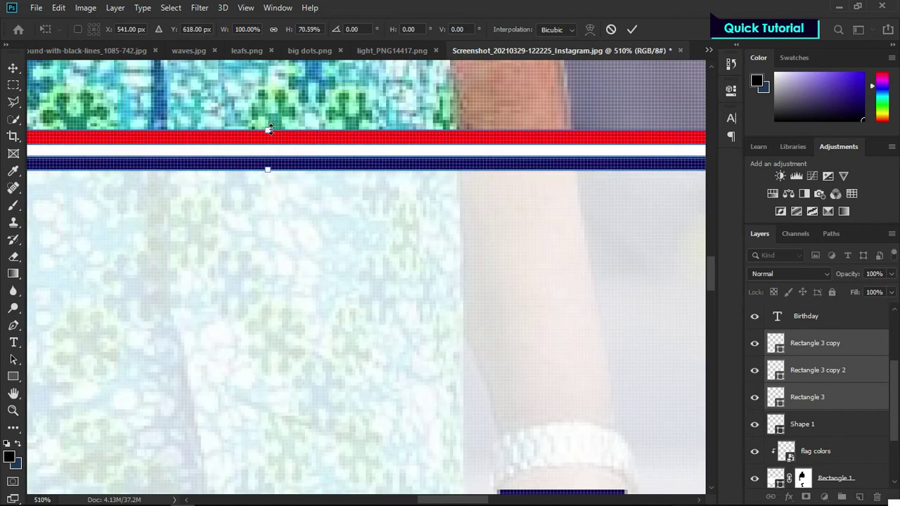
pyautogui.moveTo(268, 130); pyautogui.dragTo(273, 144)
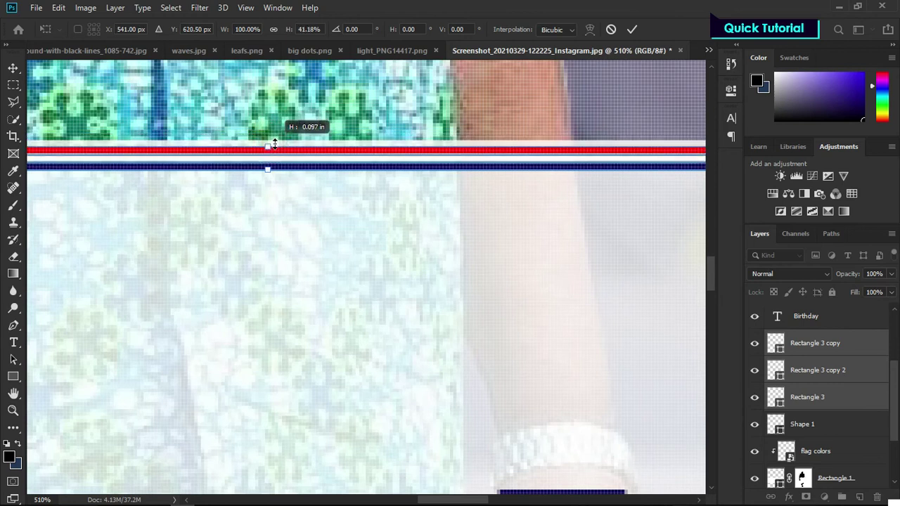
pyautogui.press('Up')
pyautogui.press('Up')
pyautogui.press('Up')
pyautogui.press('Up')
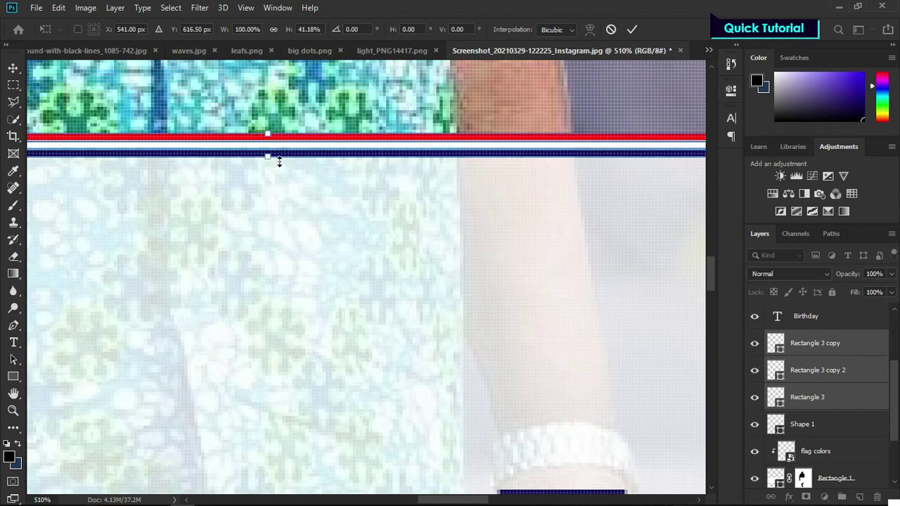
pyautogui.press('Return')
pyautogui.keyDown('alt'); pyautogui.scroll(-5, 312, 150); pyautogui.keyUp('alt')
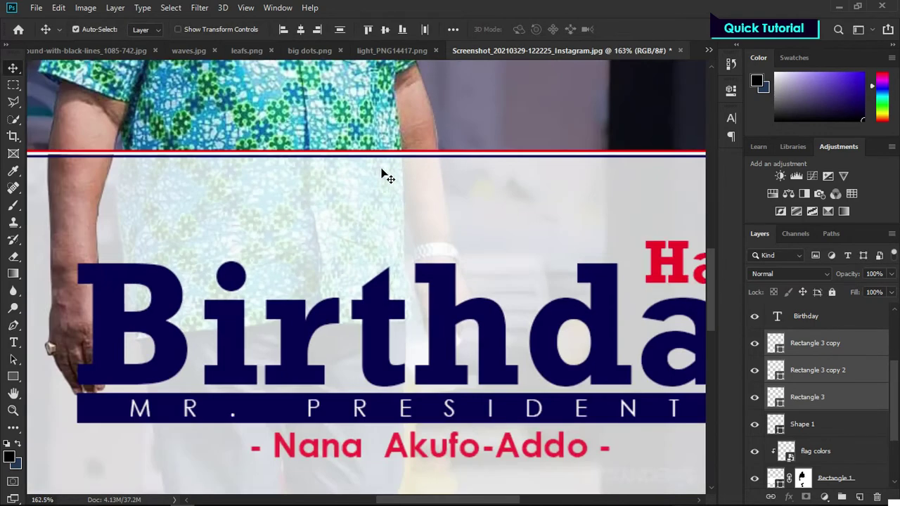
pyautogui.keyDown('alt'); pyautogui.scroll(-3, 382, 175); pyautogui.keyUp('alt')
pyautogui.keyDown('alt'); pyautogui.scroll(-2, 392, 235); pyautogui.keyUp('alt')
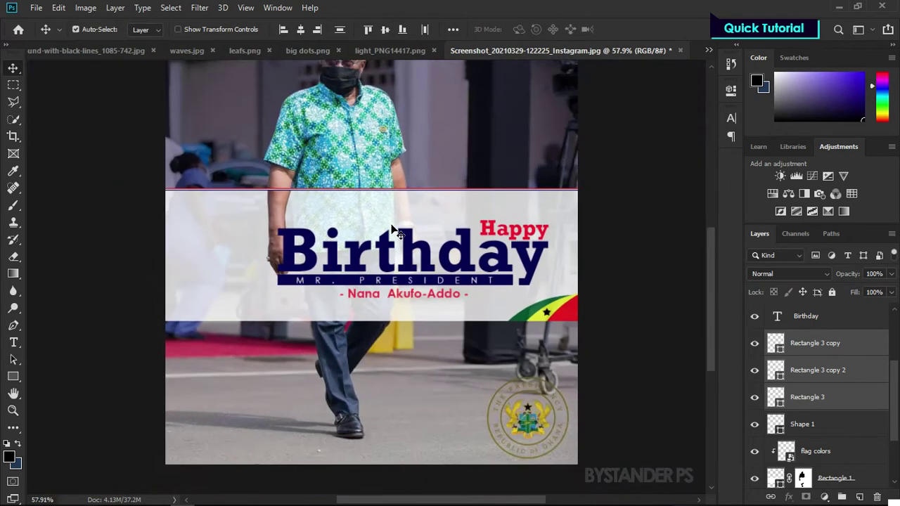
# Step: Zoom in on the stripe band along the banner's top edge
pyautogui.click(452, 411)
pyautogui.keyDown('alt'); pyautogui.scroll(2, 373, 183); pyautogui.keyUp('alt')
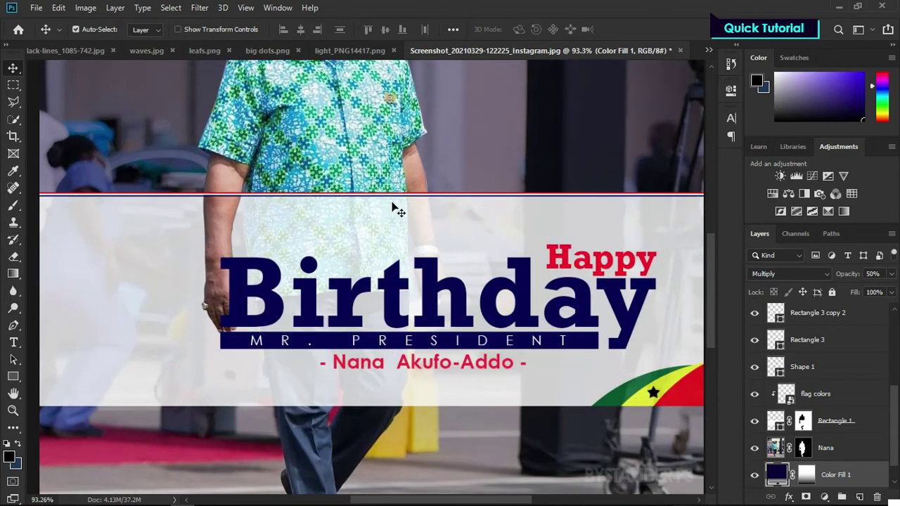
pyautogui.keyDown('alt'); pyautogui.scroll(-1, 255, 195); pyautogui.keyUp('alt')
pyautogui.keyDown('alt'); pyautogui.scroll(2, 241, 200); pyautogui.keyUp('alt')
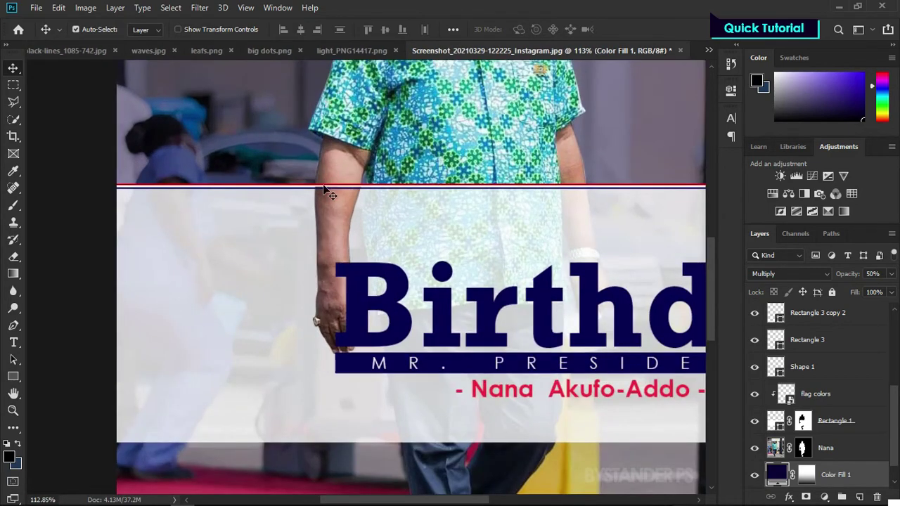
pyautogui.keyDown('alt'); pyautogui.scroll(3, 327, 188); pyautogui.keyUp('alt')
pyautogui.keyDown('alt'); pyautogui.scroll(2, 352, 203); pyautogui.keyUp('alt')
pyautogui.keyDown('alt'); pyautogui.scroll(2, 352, 203); pyautogui.keyUp('alt')
# Step: Nudge the navy stripe up toward the red stripe to narrow the white gap
pyautogui.click(350, 202)
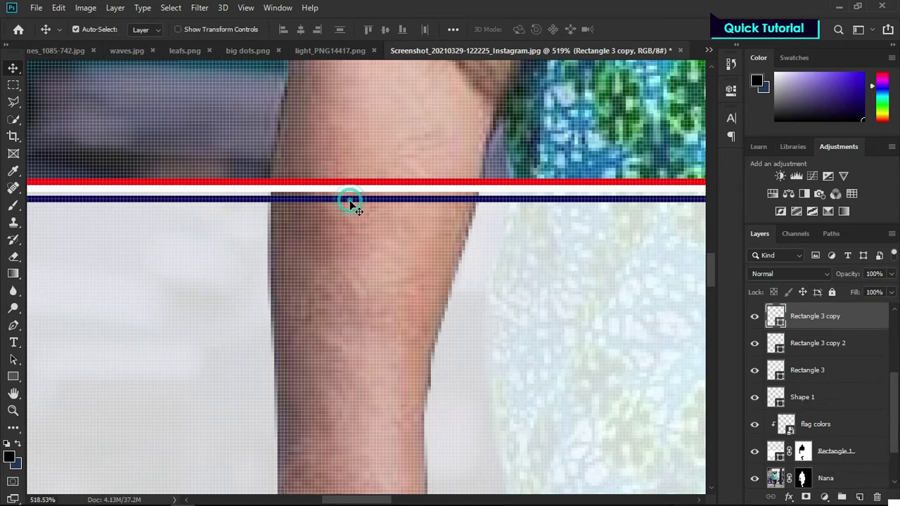
pyautogui.press('Up')
pyautogui.press('Up')
pyautogui.press('Up')
pyautogui.press('Down')
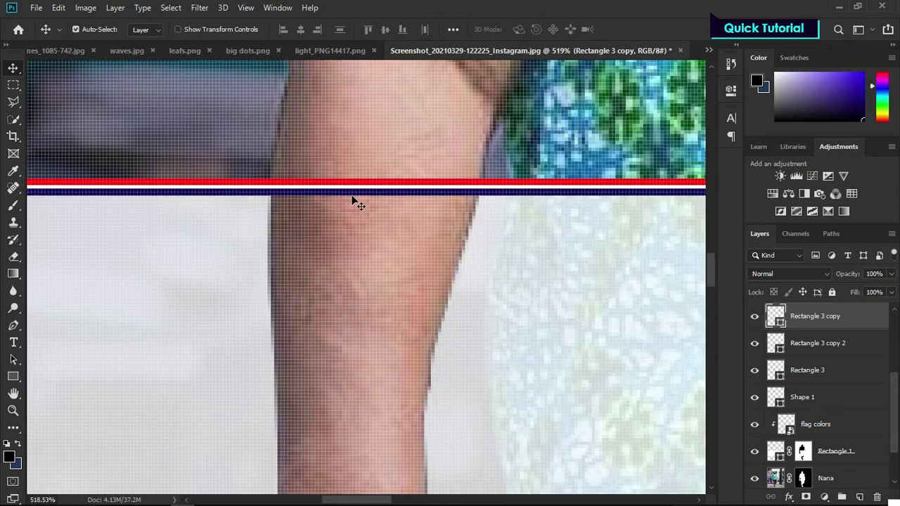
pyautogui.keyDown('alt'); pyautogui.scroll(-2, 353, 201); pyautogui.keyUp('alt')
pyautogui.keyDown('alt'); pyautogui.scroll(-6, 361, 209); pyautogui.keyUp('alt')
pyautogui.keyDown('alt'); pyautogui.scroll(-1, 380, 232); pyautogui.keyUp('alt')
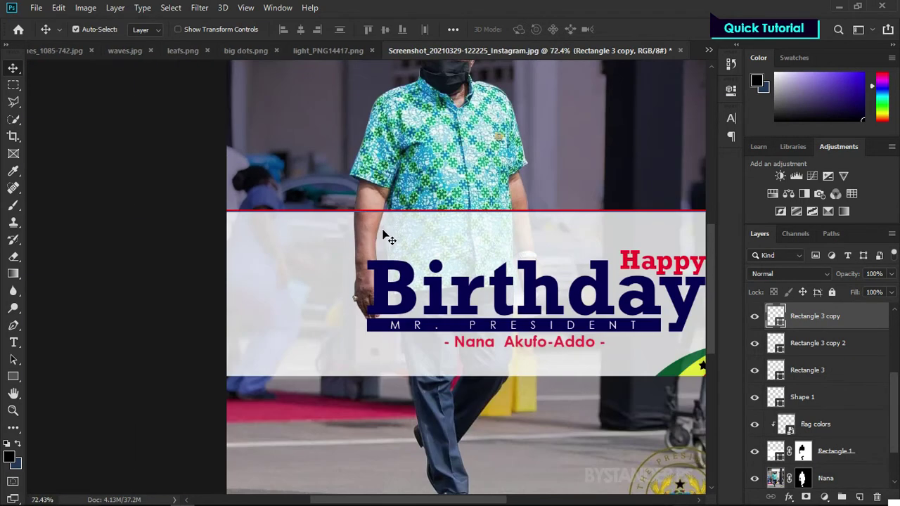
pyautogui.keyDown('alt'); pyautogui.scroll(-2, 383, 233); pyautogui.keyUp('alt')
pyautogui.keyDown('alt'); pyautogui.scroll(-1, 391, 176); pyautogui.keyUp('alt')
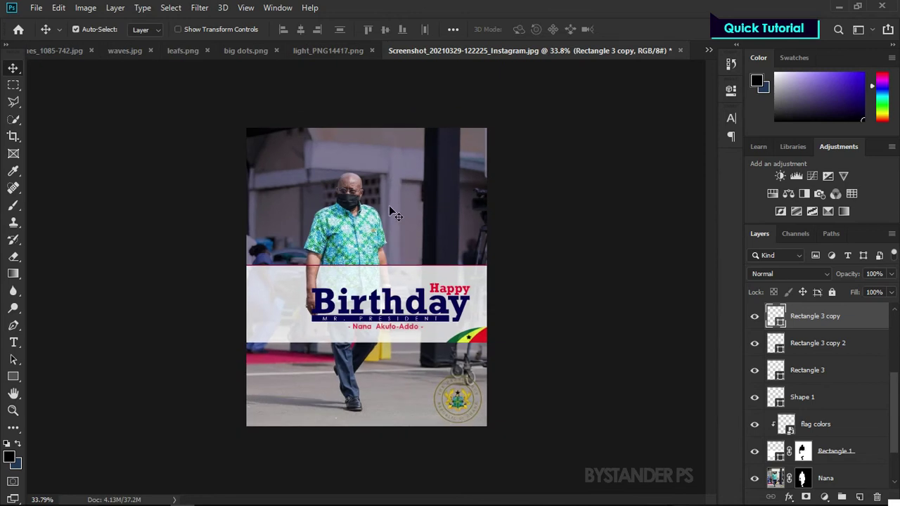
pyautogui.keyDown('alt'); pyautogui.scroll(2, 394, 218); pyautogui.keyUp('alt')
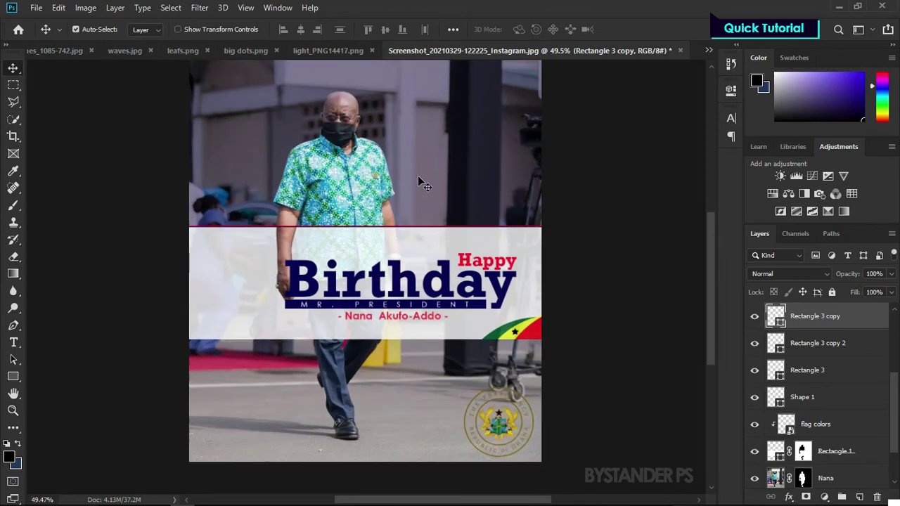
pyautogui.keyDown('alt'); pyautogui.scroll(1, 417, 177); pyautogui.keyUp('alt')
pyautogui.keyDown('alt'); pyautogui.scroll(3, 422, 247); pyautogui.keyUp('alt')
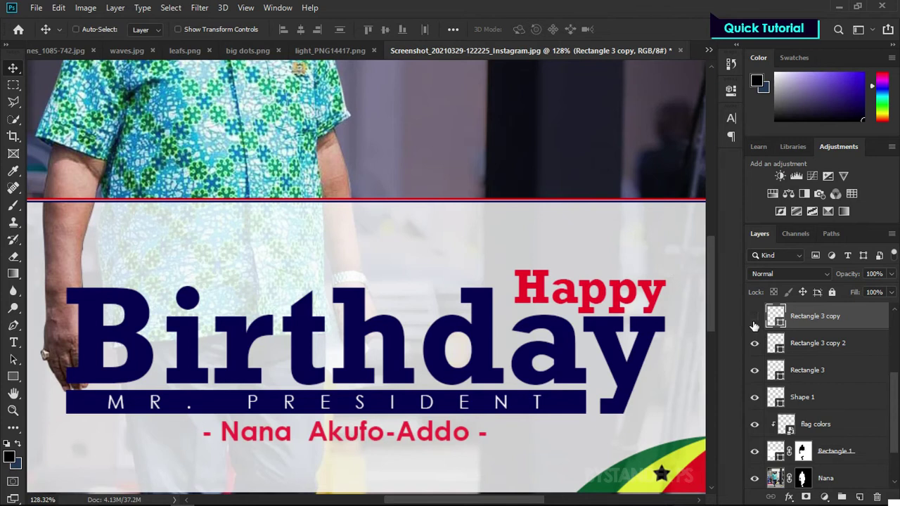
# Step: Hide and re-show the three top stripes to check their placement
pyautogui.moveTo(754, 326); pyautogui.dragTo(755, 370)
pyautogui.keyDown('alt'); pyautogui.scroll(-3, 589, 232); pyautogui.keyUp('alt')
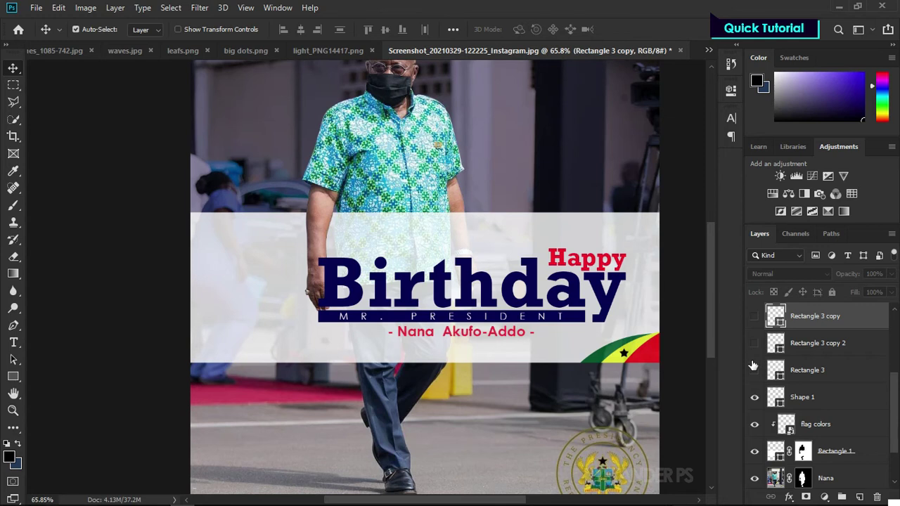
pyautogui.moveTo(754, 373); pyautogui.dragTo(754, 316)
pyautogui.keyDown('alt'); pyautogui.scroll(2, 530, 243); pyautogui.keyUp('alt')
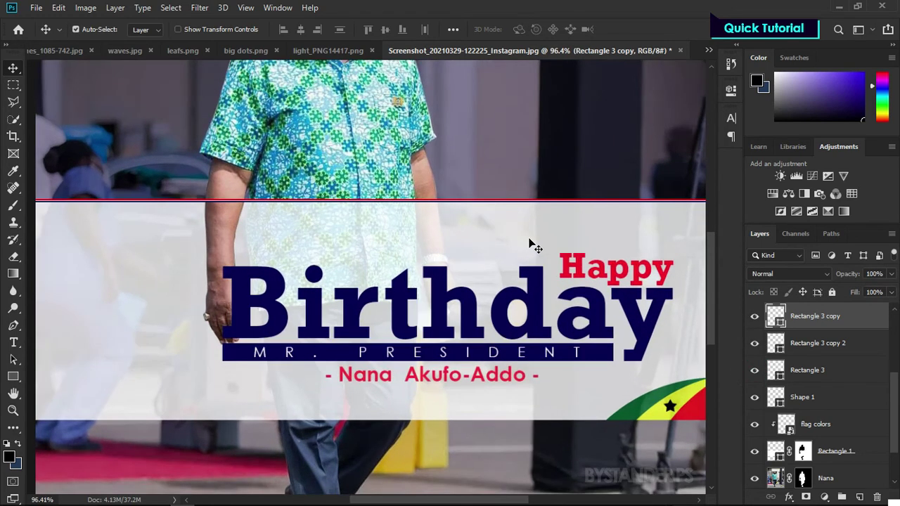
pyautogui.keyDown('alt'); pyautogui.scroll(1, 422, 218); pyautogui.keyUp('alt')
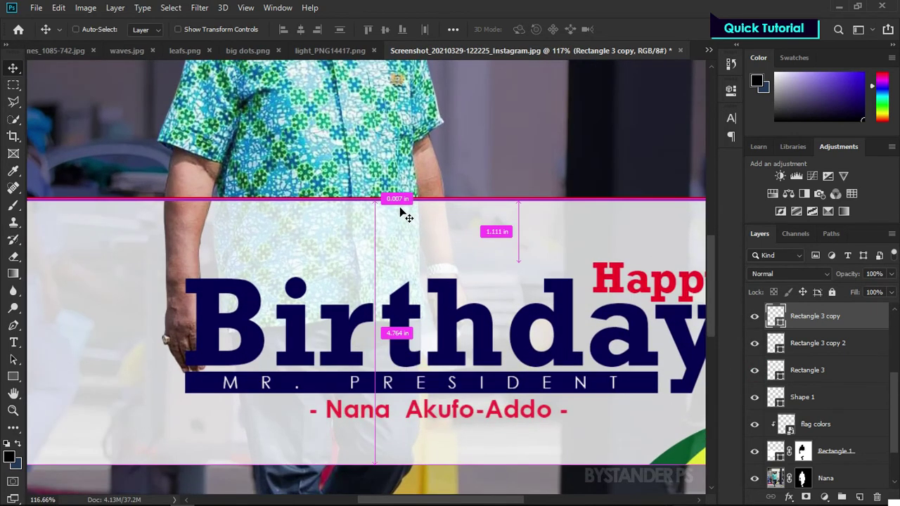
# Step: Begin transforming the navy stripe, stretching it slightly downward
pyautogui.hotkey('ctrl', 't')
pyautogui.scroll(2, 386, 204)
pyautogui.moveTo(376, 199); pyautogui.dragTo(378, 202)
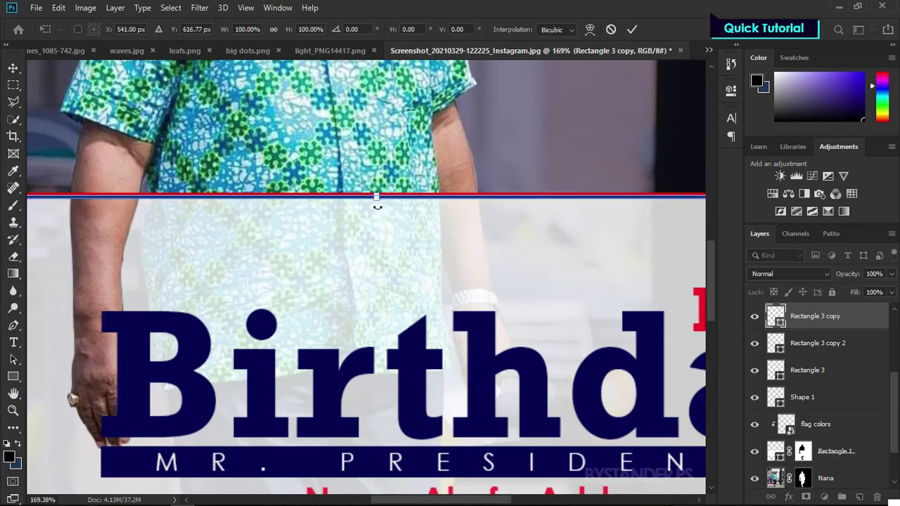
pyautogui.keyDown('alt'); pyautogui.scroll(1, 378, 201); pyautogui.keyUp('alt')
pyautogui.scroll(1, 802, 362)
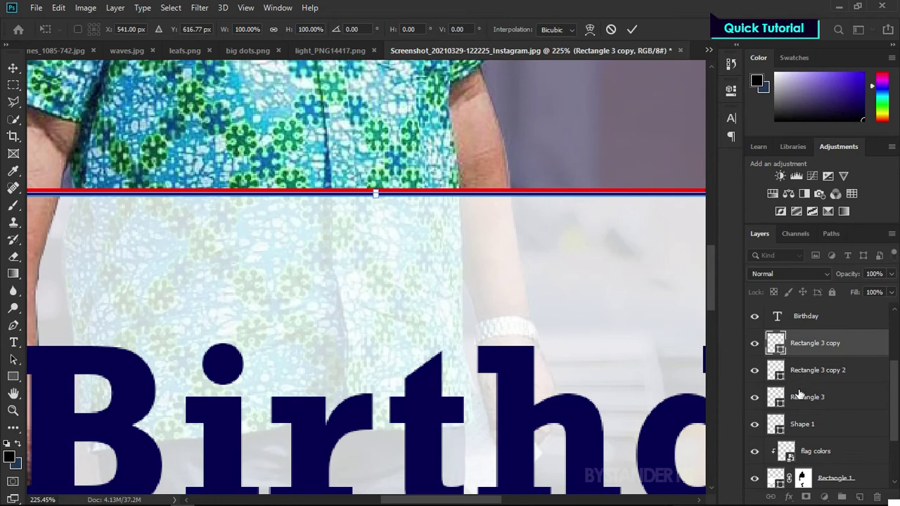
# Step: Stretch all three stripe layers together to 180% height and commit the transform
pyautogui.keyDown('shift'); pyautogui.click(800, 396); pyautogui.keyUp('shift')
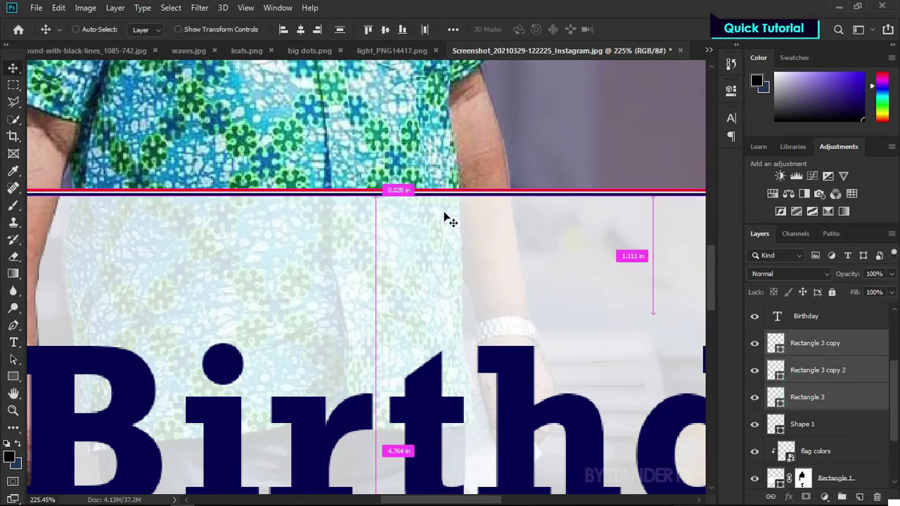
pyautogui.keyDown('alt'); pyautogui.scroll(1, 373, 196); pyautogui.keyUp('alt')
pyautogui.moveTo(378, 193); pyautogui.dragTo(381, 207)
pyautogui.press('Return')
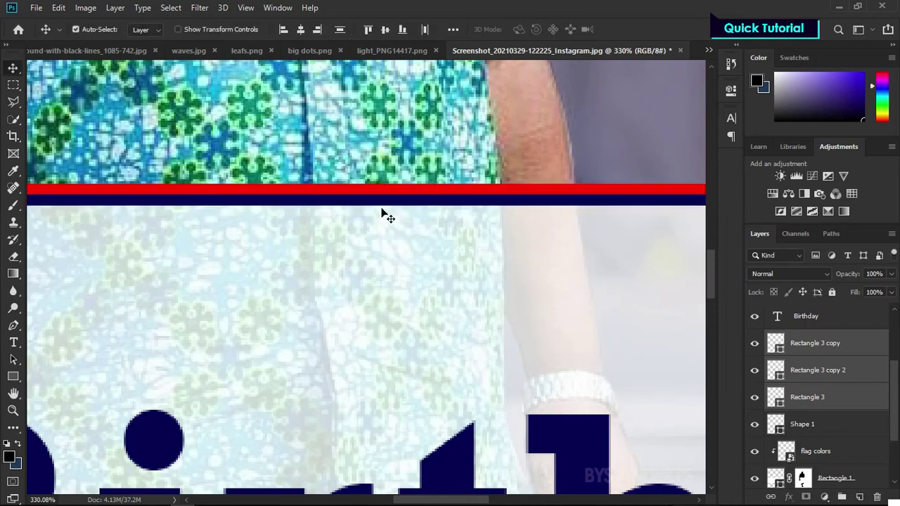
pyautogui.hotkey('ctrl', '0')
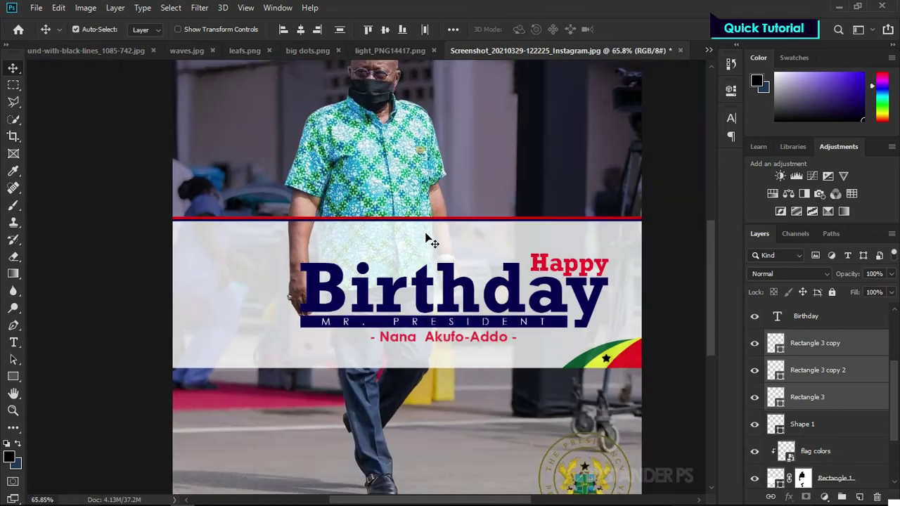
pyautogui.scroll(3, 463, 224)
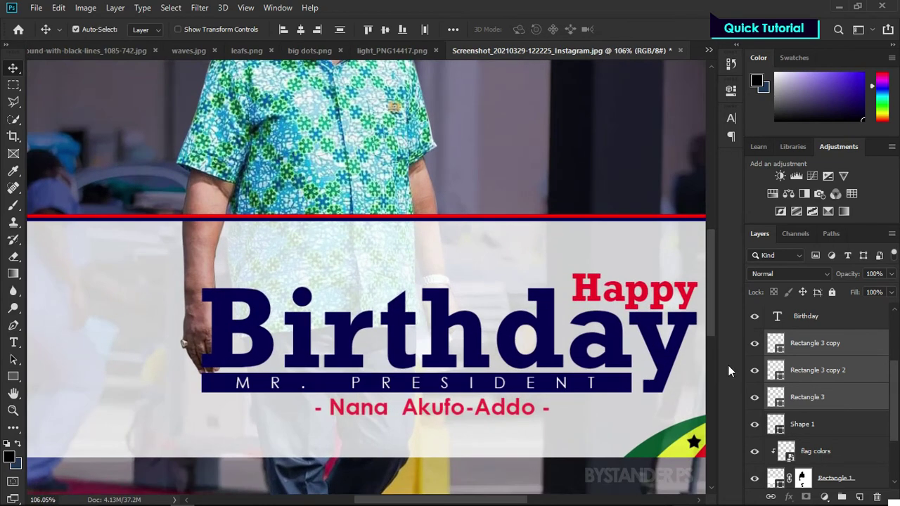
pyautogui.scroll(-3, 461, 250)
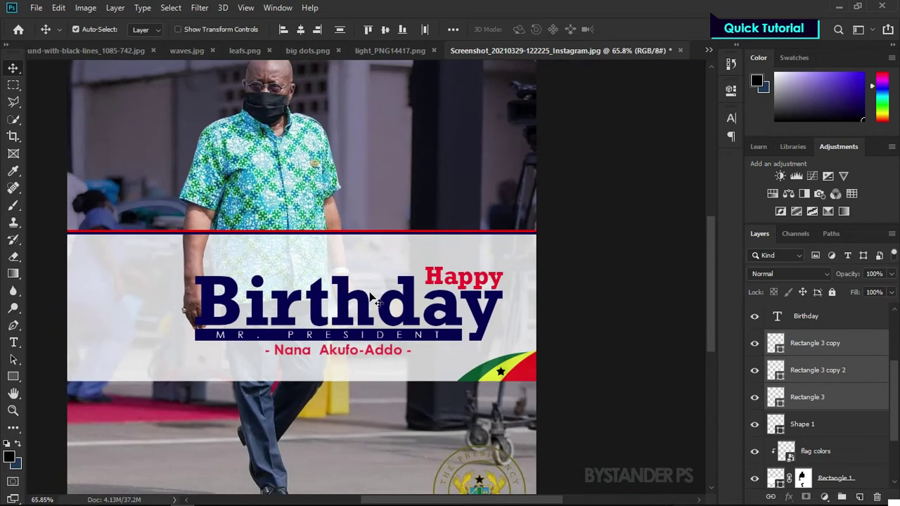
pyautogui.scroll(1, 446, 261)
pyautogui.scroll(2, 446, 261)
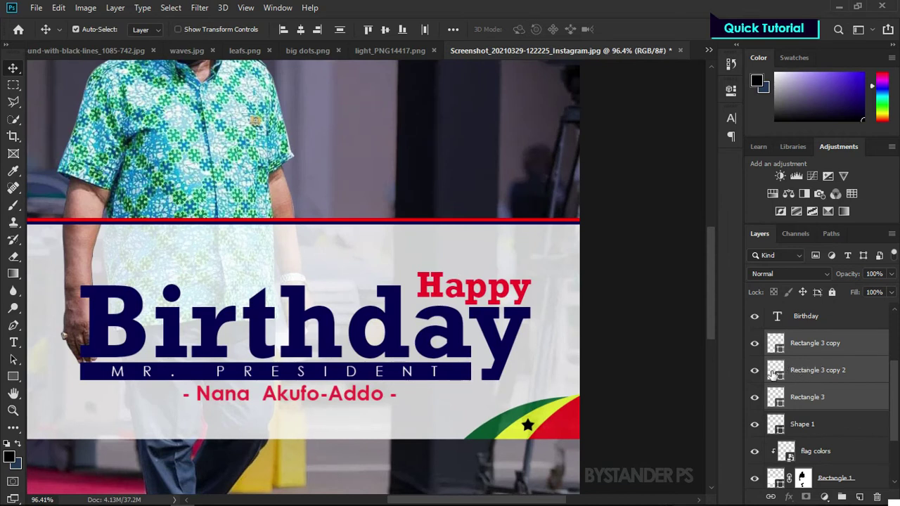
# Step: Toggle the red and navy stripes' visibility to compare the band
pyautogui.click(756, 398)
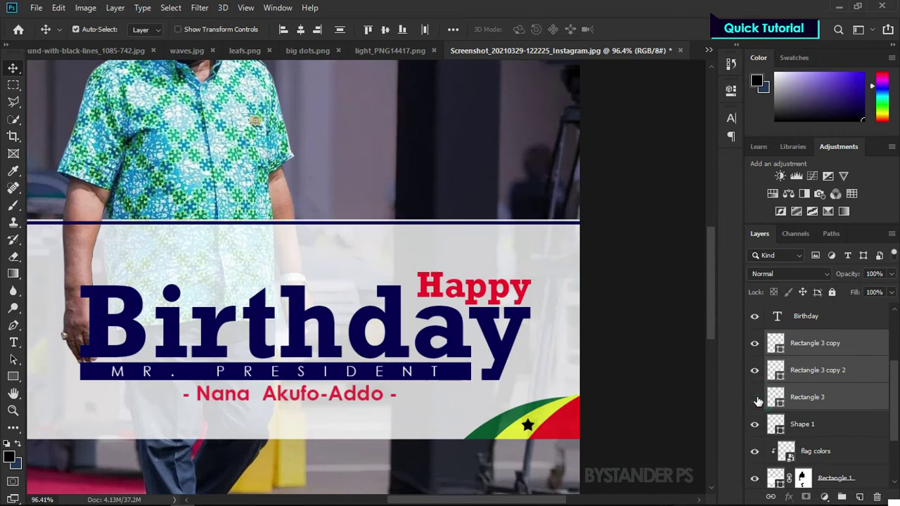
pyautogui.click(755, 343)
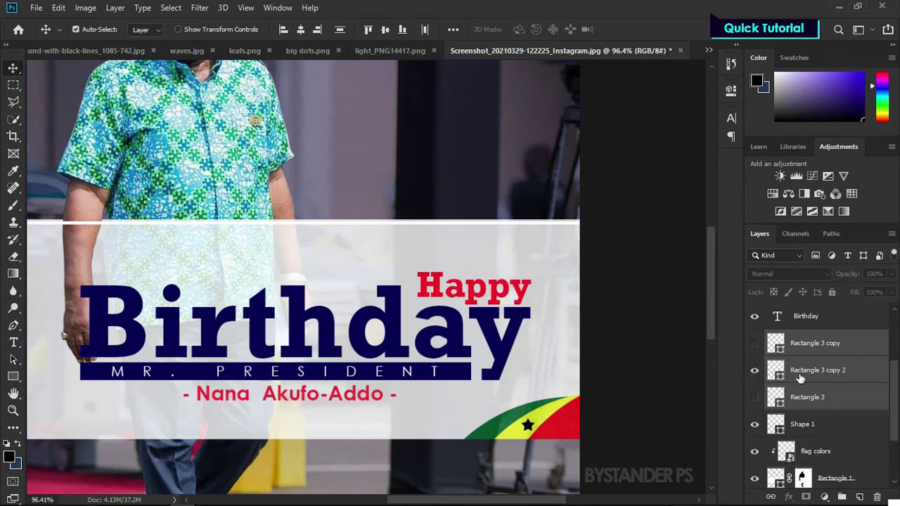
pyautogui.click(754, 343)
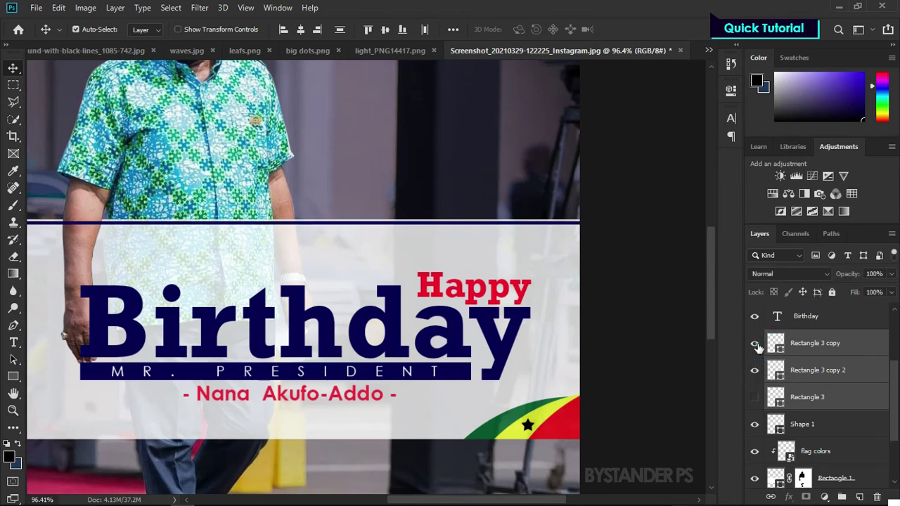
pyautogui.click(754, 398)
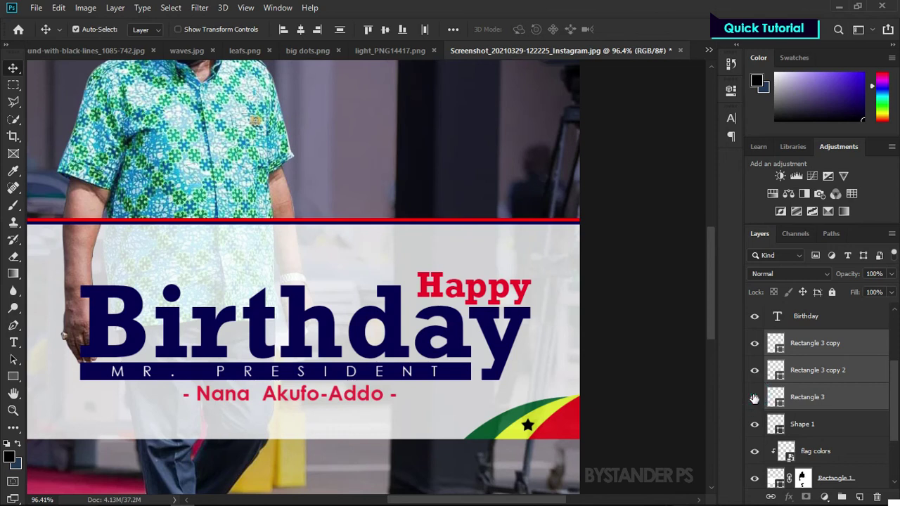
pyautogui.click(755, 398)
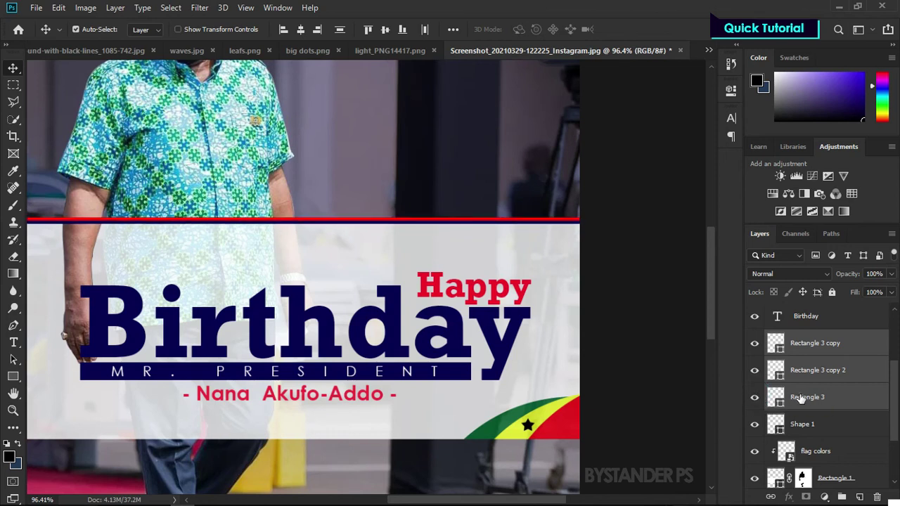
# Step: Nudge the red, white and navy stripe layers each down a few pixels
pyautogui.click(776, 398)
pyautogui.press('Down')
pyautogui.press('Down')
pyautogui.press('Down')
pyautogui.press('Down')
pyautogui.click(798, 371)
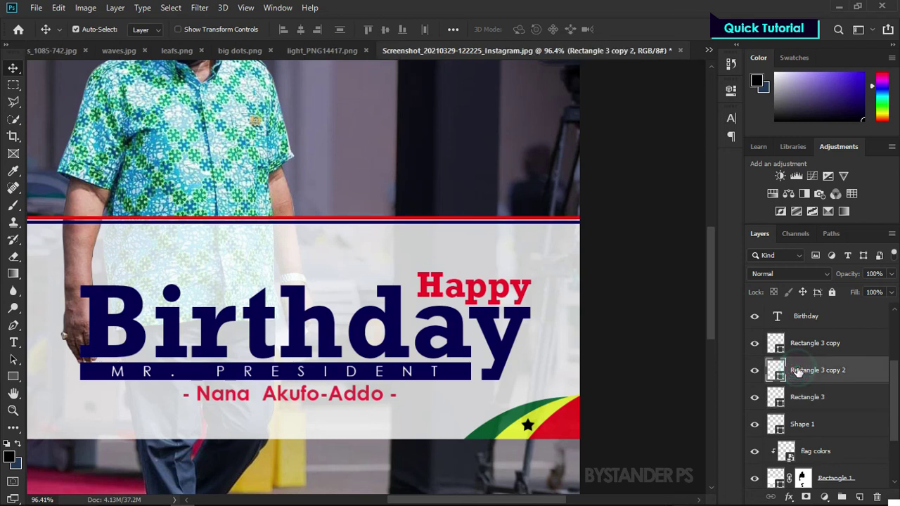
pyautogui.press('Down')
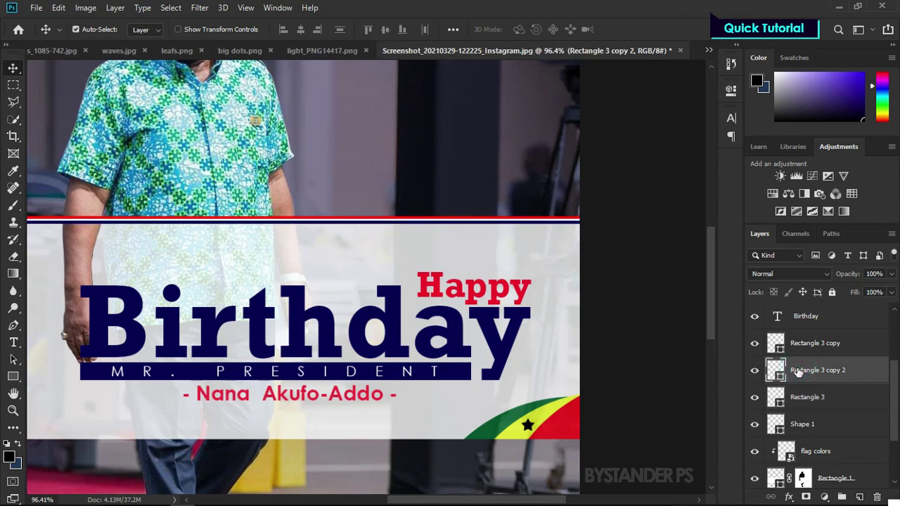
pyautogui.click(809, 345)
pyautogui.press('Down')
pyautogui.press('Down')
pyautogui.press('Down')
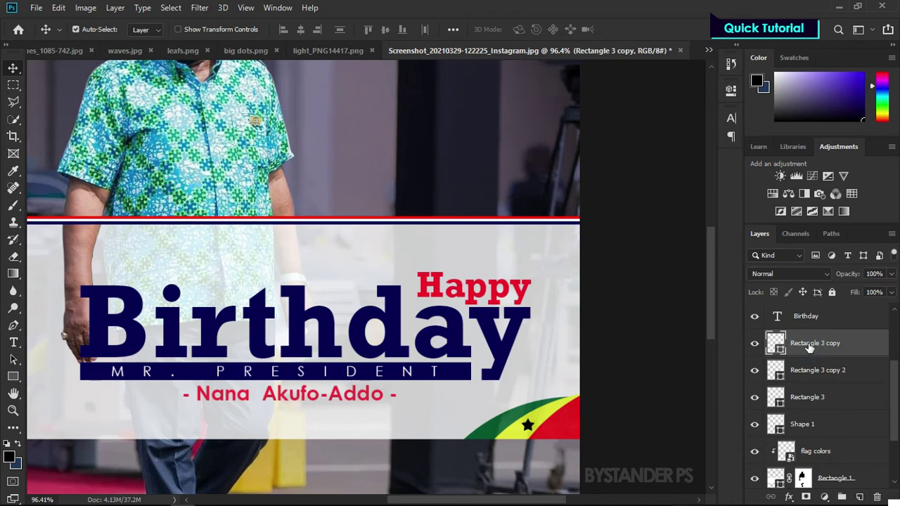
# Step: Group Rectangle 3 and its two copies into Group 1 at 60% opacity
pyautogui.scroll(3, 518, 228)
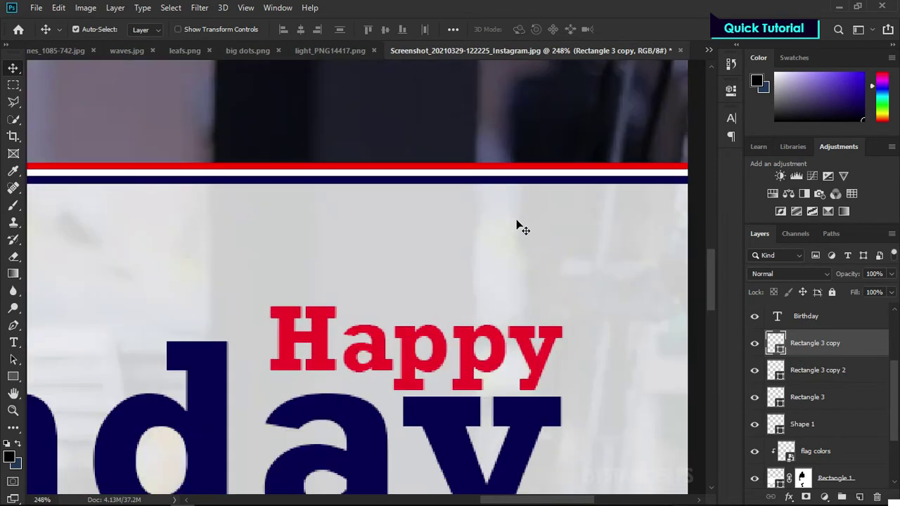
pyautogui.scroll(-2, 521, 219)
pyautogui.scroll(-4, 596, 248)
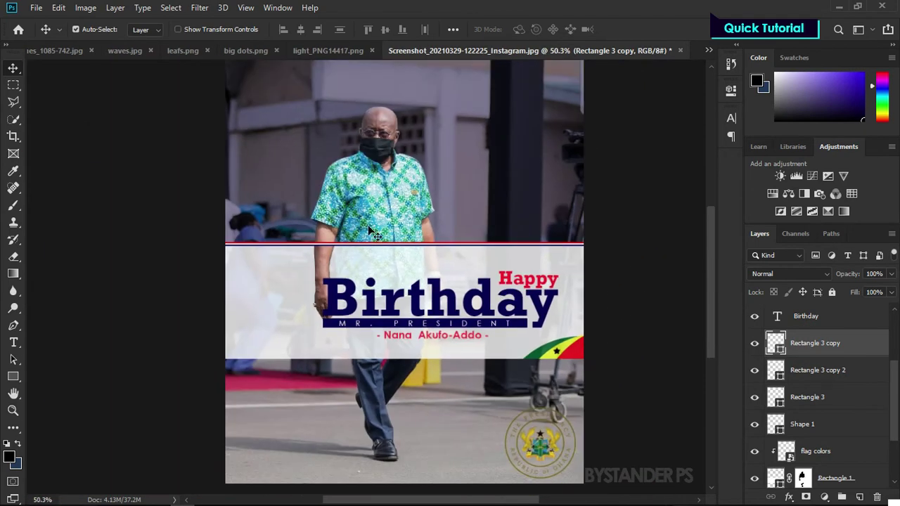
pyautogui.scroll(3, 706, 355)
pyautogui.scroll(2, 706, 355)
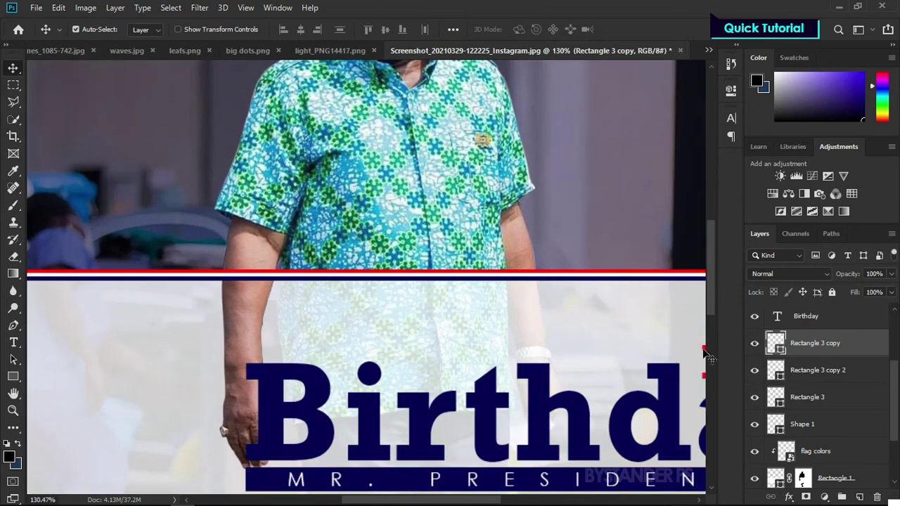
pyautogui.keyDown('shift'); pyautogui.click(804, 399); pyautogui.keyUp('shift')
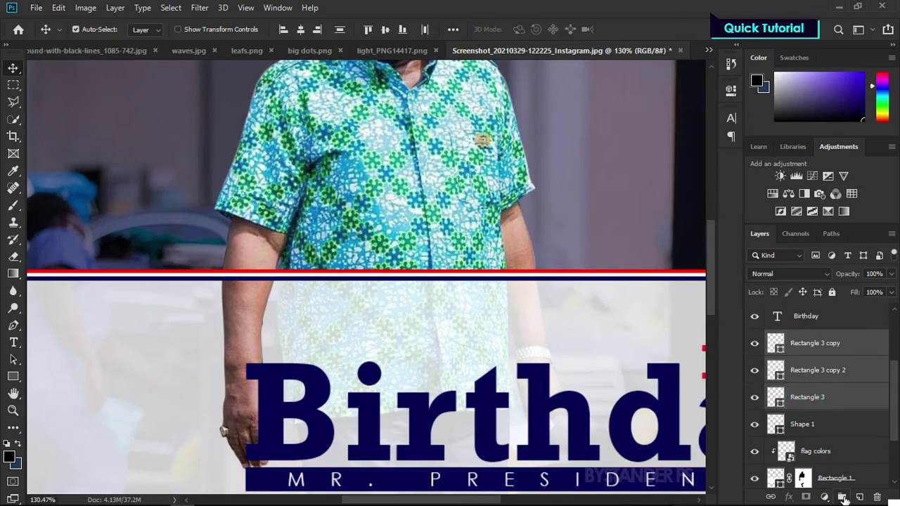
pyautogui.click(842, 497)
pyautogui.click(891, 273)
pyautogui.hotkey('ctrl', '0')
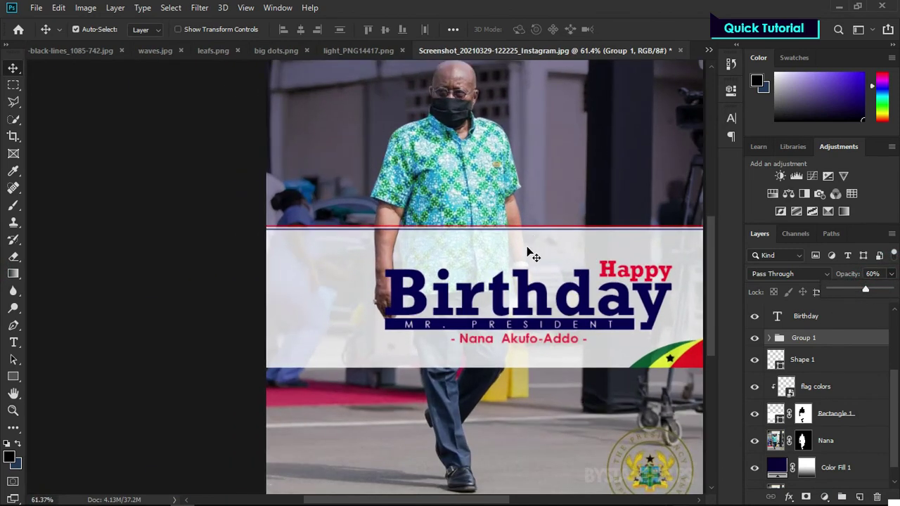
pyautogui.scroll(-3, 535, 243)
pyautogui.scroll(1, 378, 240)
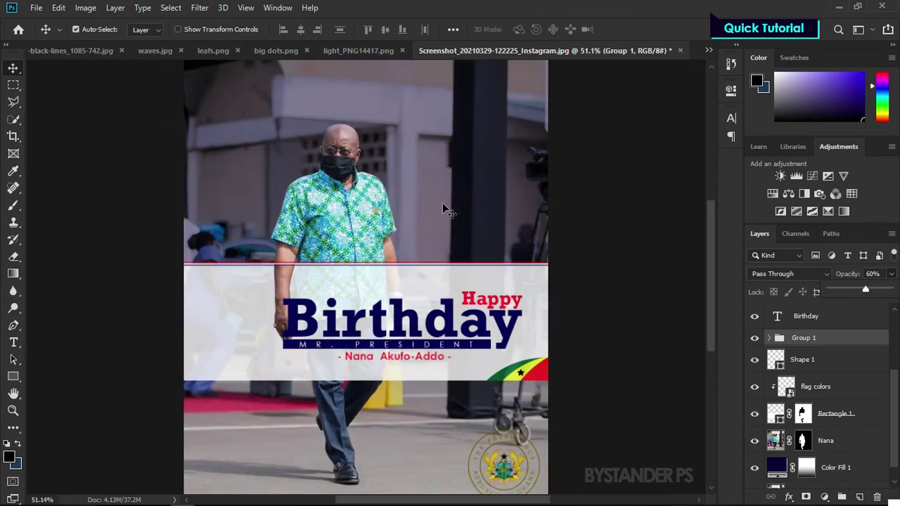
# Step: Recolour the Color Fill 1 background to a saturated cyan sampled from the shirt
pyautogui.click(784, 470)
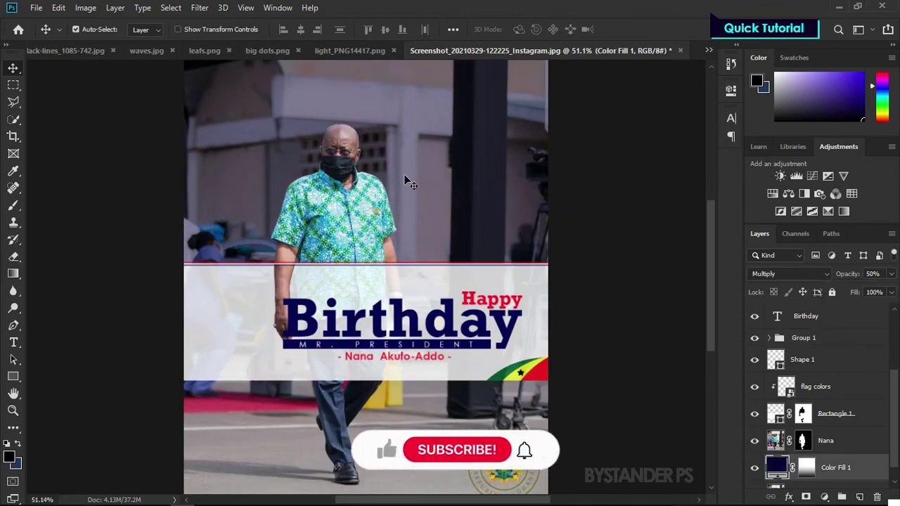
pyautogui.doubleClick(778, 466)
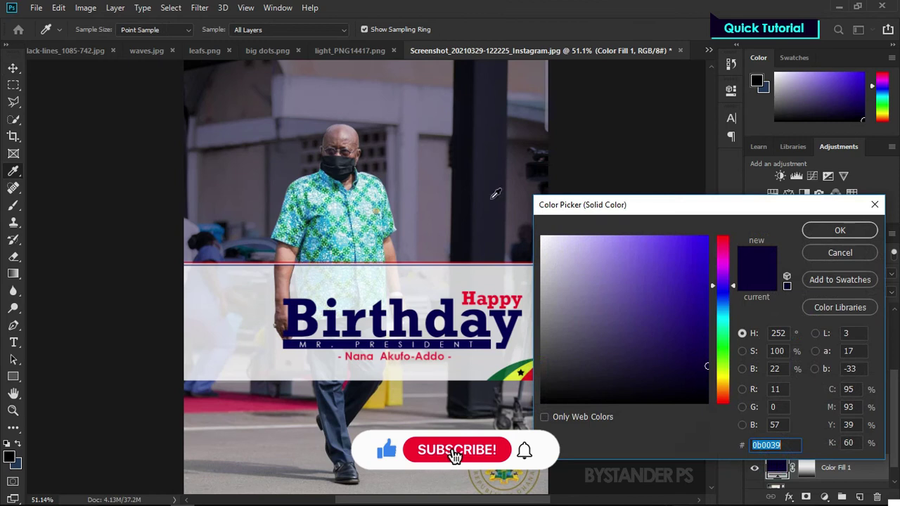
pyautogui.click(360, 205)
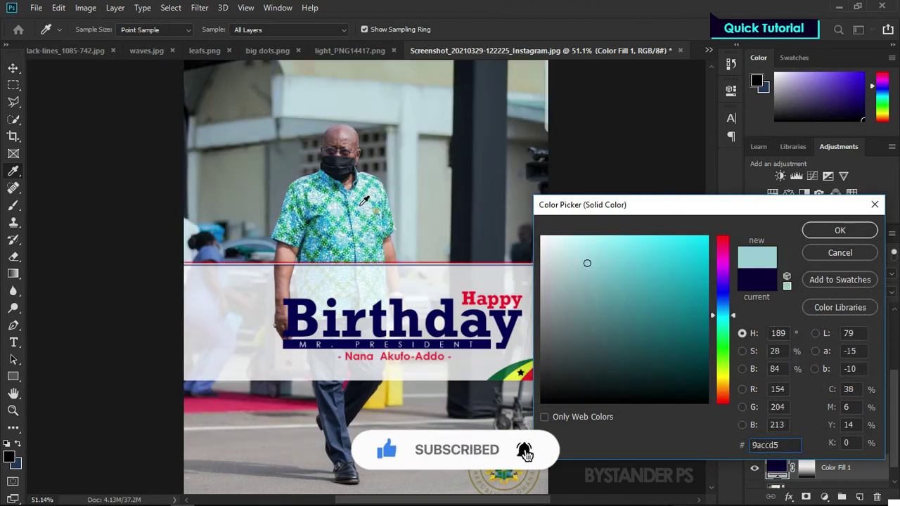
pyautogui.moveTo(652, 205); pyautogui.dragTo(698, 183)
pyautogui.click(700, 238)
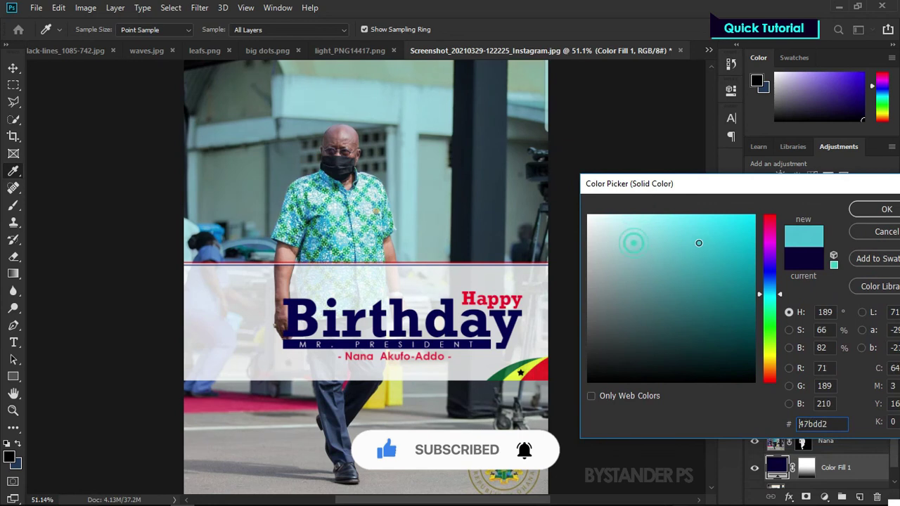
pyautogui.click(709, 237)
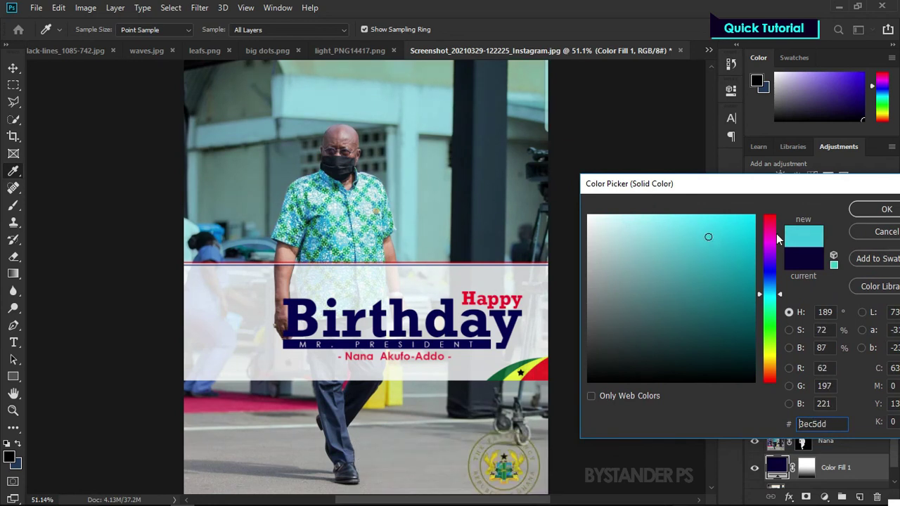
pyautogui.click(858, 212)
# Step: Undo and redo the cyan fill to compare it against the original navy
pyautogui.press('v')
pyautogui.hotkey('ctrl', '-')
pyautogui.hotkey('ctrl', '0')
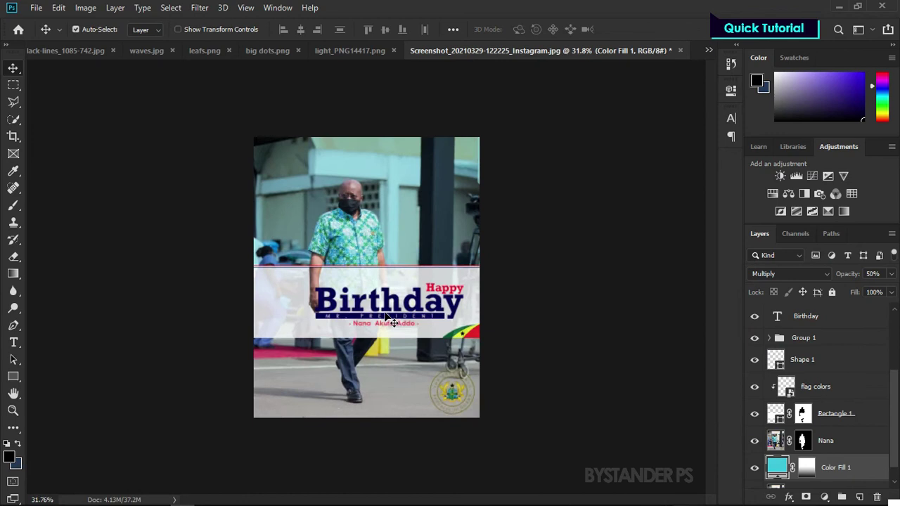
pyautogui.hotkey('ctrl', 'z')
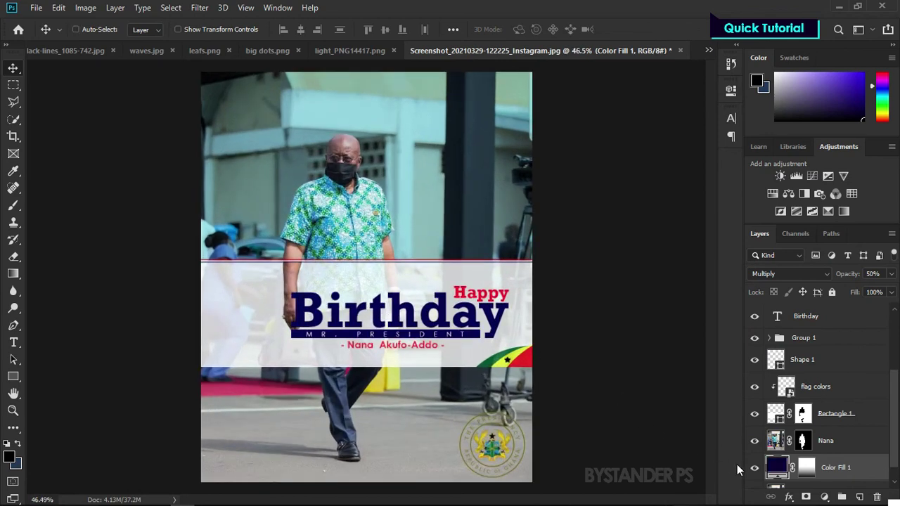
pyautogui.scroll(-1, 450, 320)
pyautogui.hotkey('ctrl', 'shift', 'z')
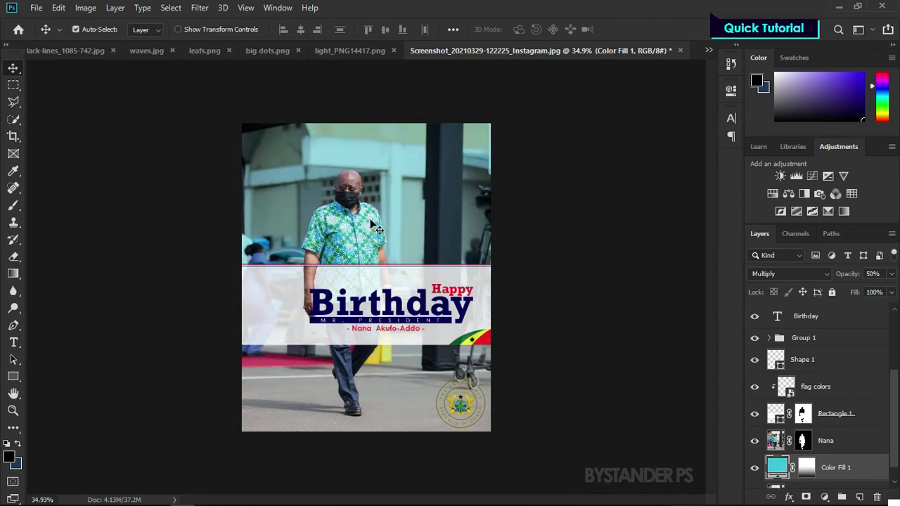
pyautogui.scroll(3, 377, 226)
pyautogui.scroll(-3, 397, 204)
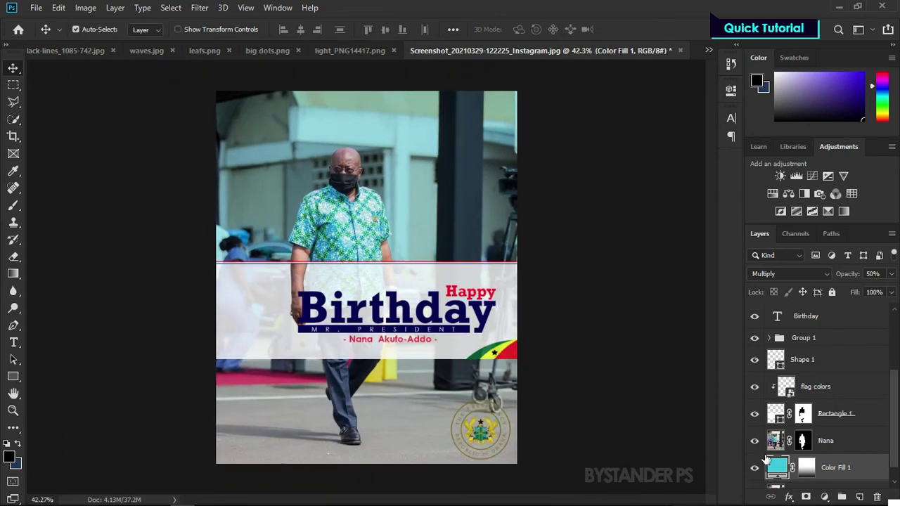
# Step: Shift the Color Fill 1 hue toward blue, #3ea3dd
pyautogui.doubleClick(777, 468)
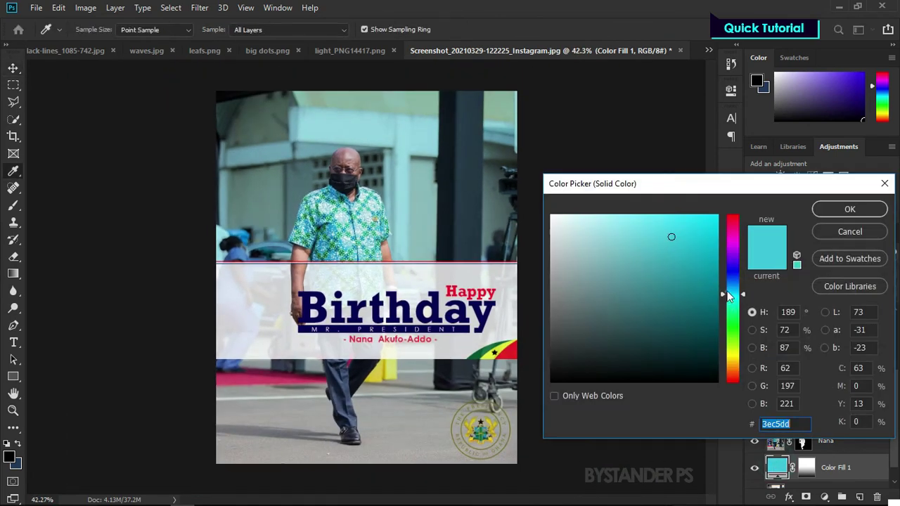
pyautogui.moveTo(728, 293); pyautogui.dragTo(736, 293)
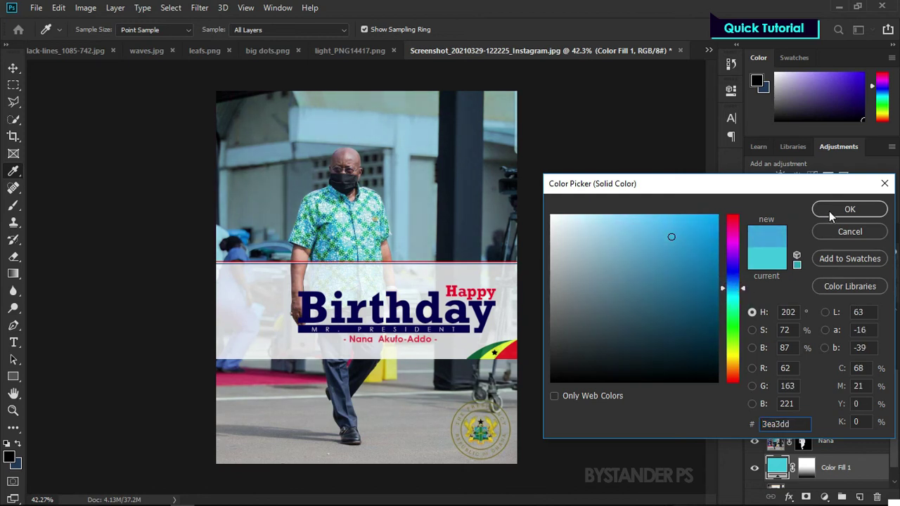
pyautogui.click(829, 214)
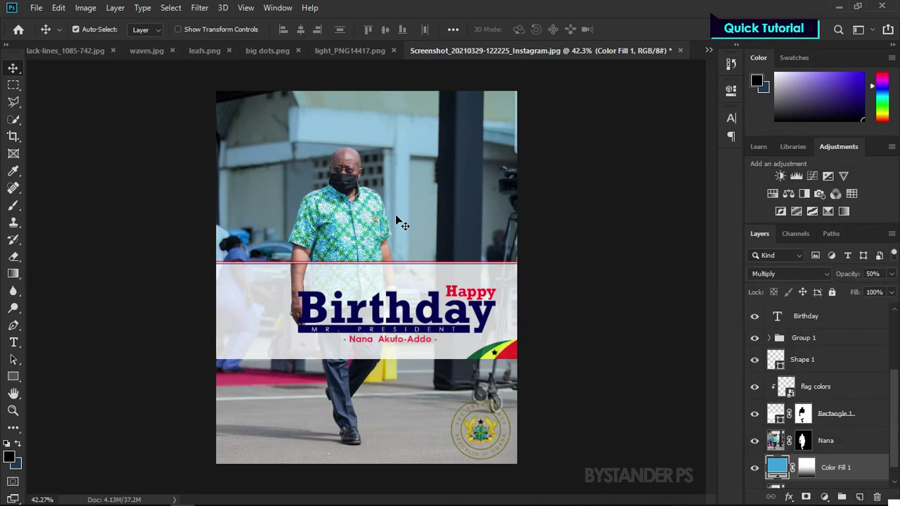
# Step: Zoom in to inspect the name text, then view the finished banner full screen
pyautogui.scroll(2, 395, 339)
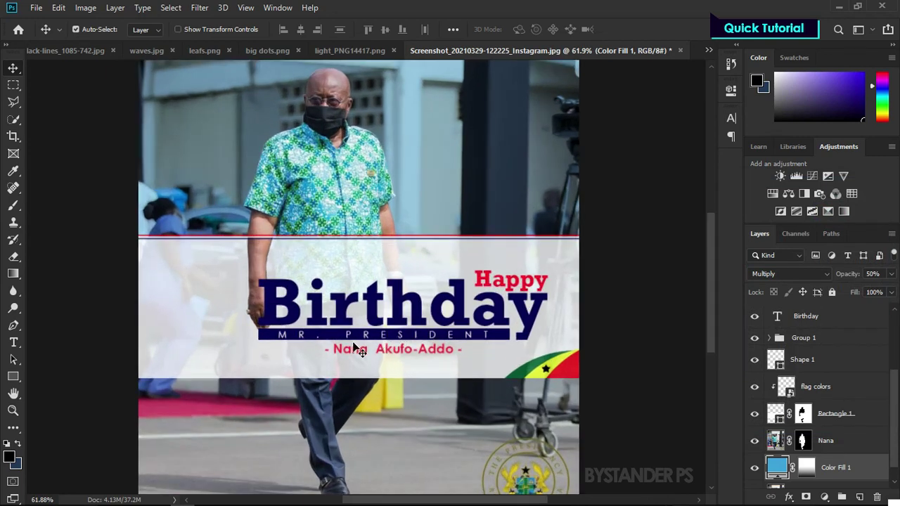
pyautogui.scroll(2, 367, 343)
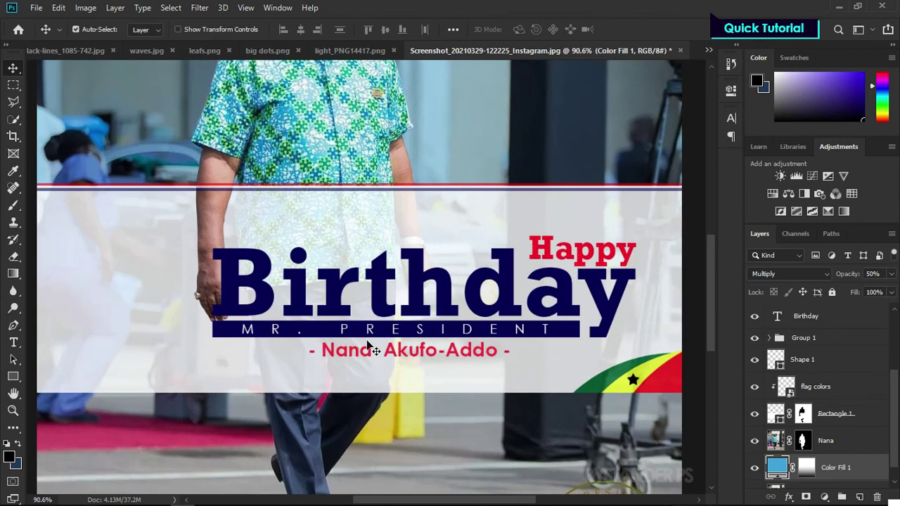
pyautogui.scroll(1, 366, 343)
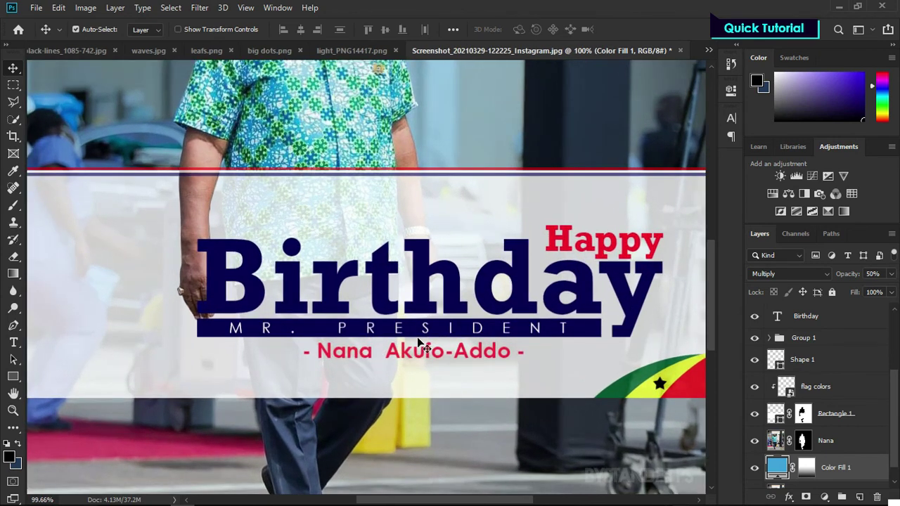
pyautogui.scroll(-2, 422, 237)
pyautogui.scroll(-2, 423, 202)
pyautogui.scroll(-1, 438, 257)
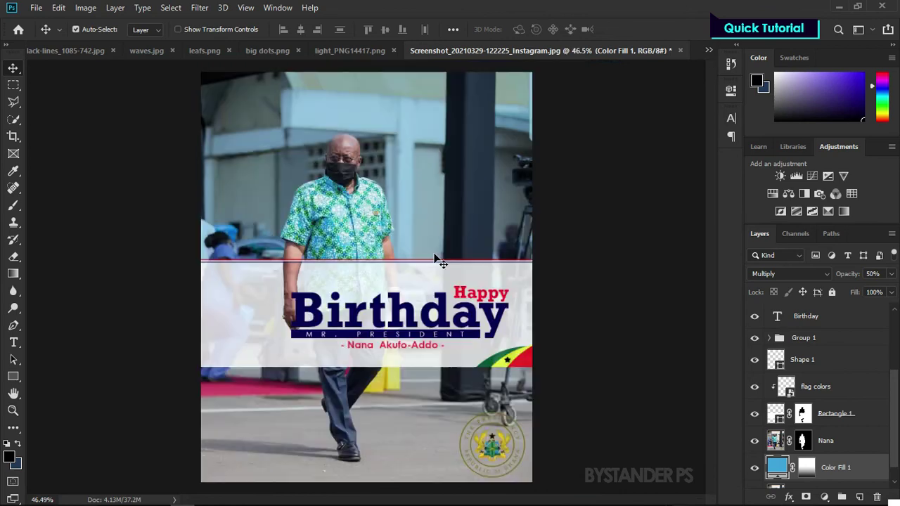
pyautogui.press('f')
pyautogui.press('f')
pyautogui.scroll(1, 439, 259)
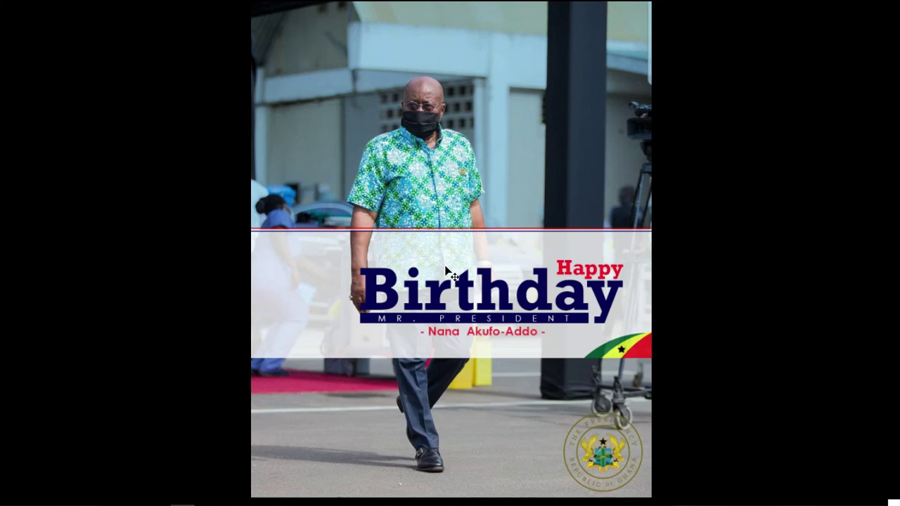
pyautogui.scroll(-1, 446, 270)
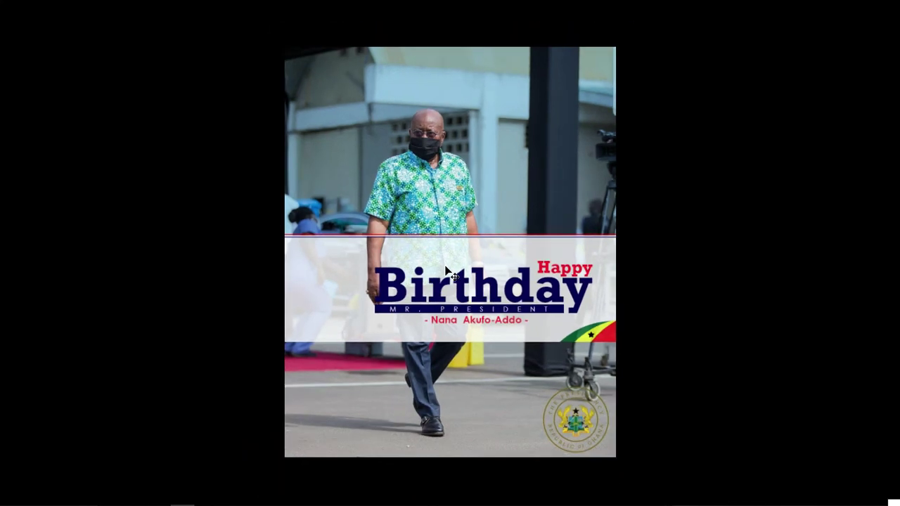